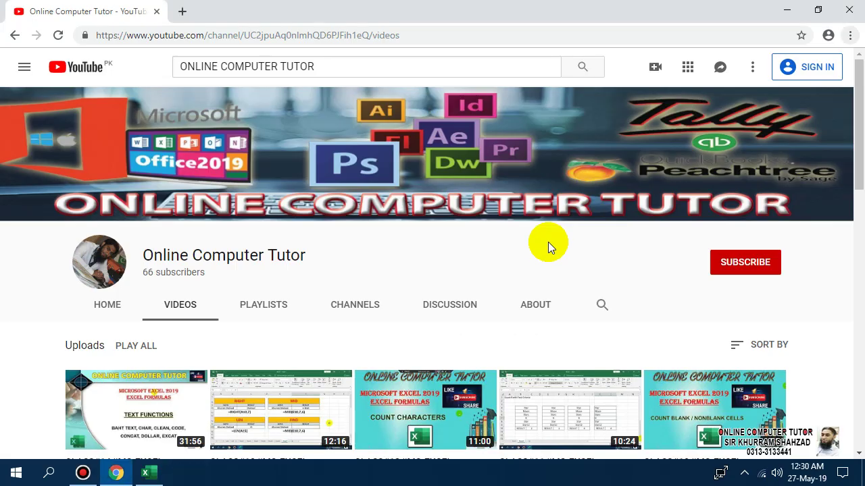
# - Copy the TRIM example table C34:D39 and paste it at C47 below the REPT table
pyautogui.click(148, 472)
pyautogui.scroll(-2, 364, 404)
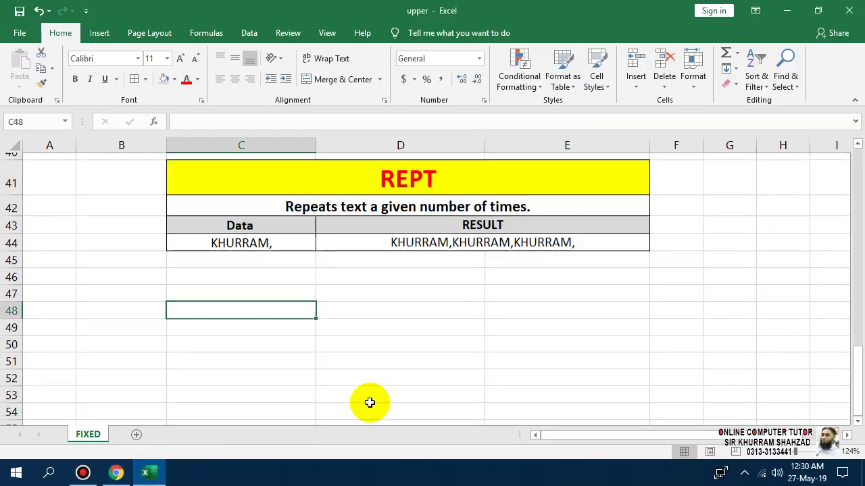
pyautogui.click(241, 246)
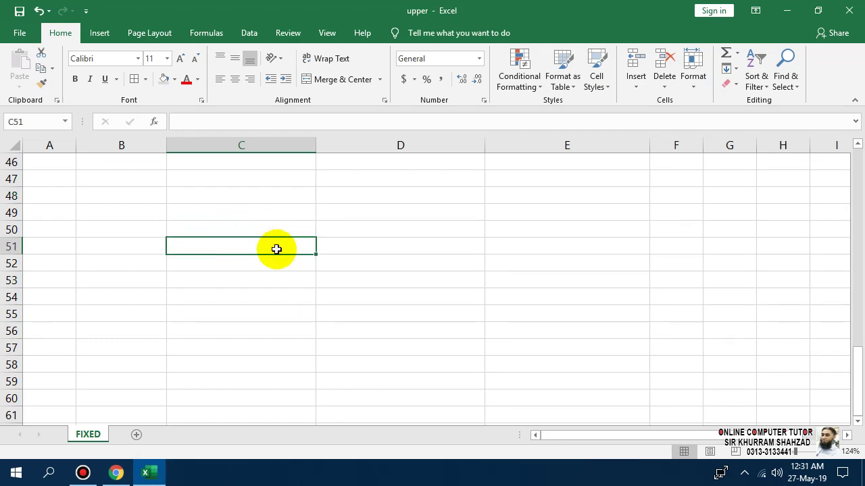
pyautogui.scroll(1, 274, 250)
pyautogui.scroll(1, 277, 236)
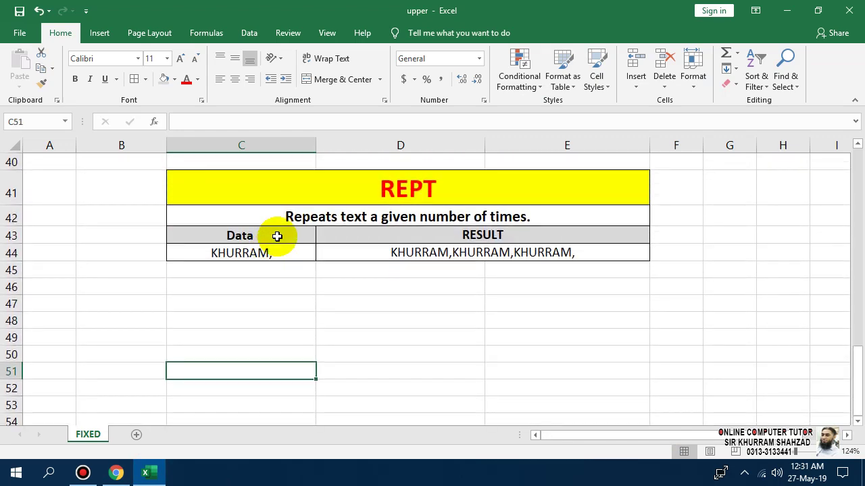
pyautogui.scroll(4, 290, 203)
pyautogui.scroll(-1, 295, 239)
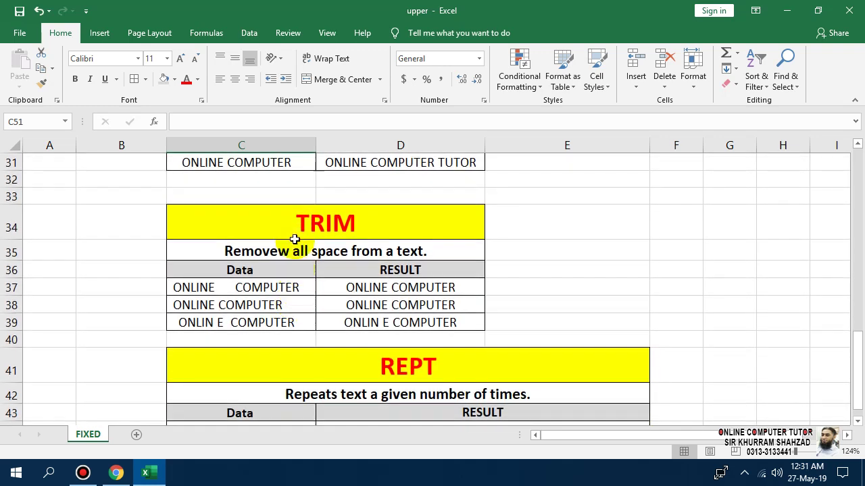
pyautogui.moveTo(299, 226); pyautogui.dragTo(317, 323)
pyautogui.hotkey('ctrl', 'c')
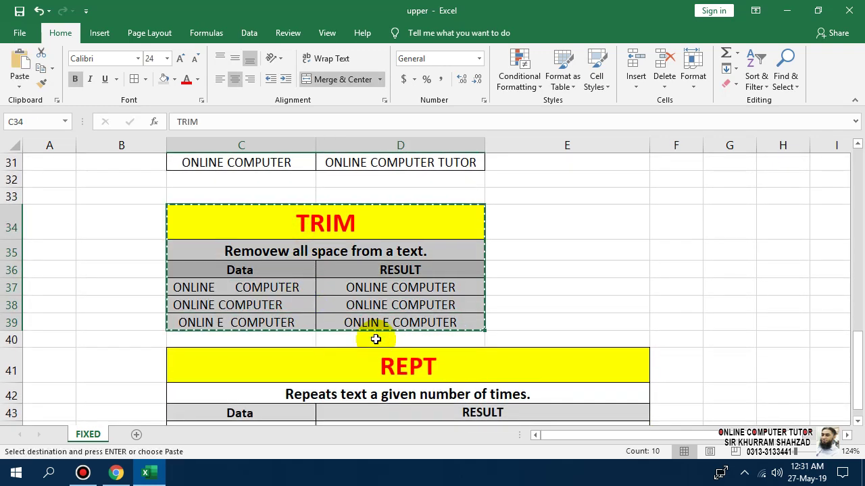
pyautogui.scroll(-3, 376, 339)
pyautogui.click(215, 305)
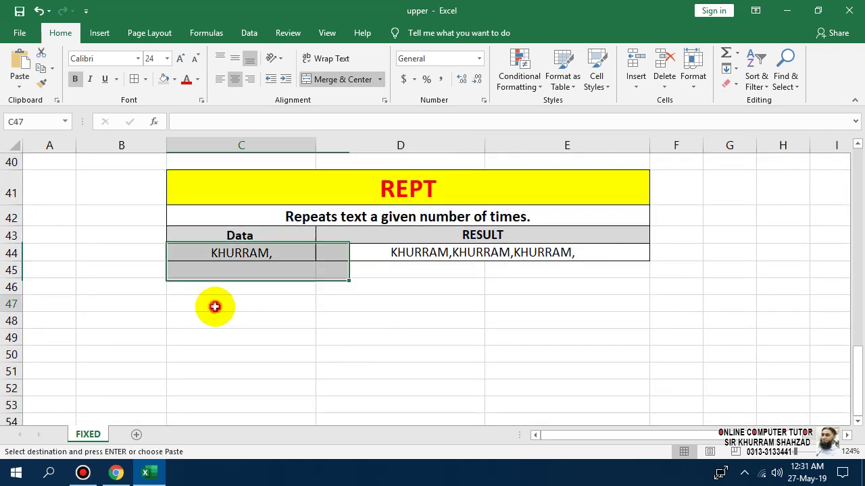
pyautogui.hotkey('ctrl', 'v')
# - Retitle the pasted table's heading in C47 to TEXT
pyautogui.scroll(-1, 344, 352)
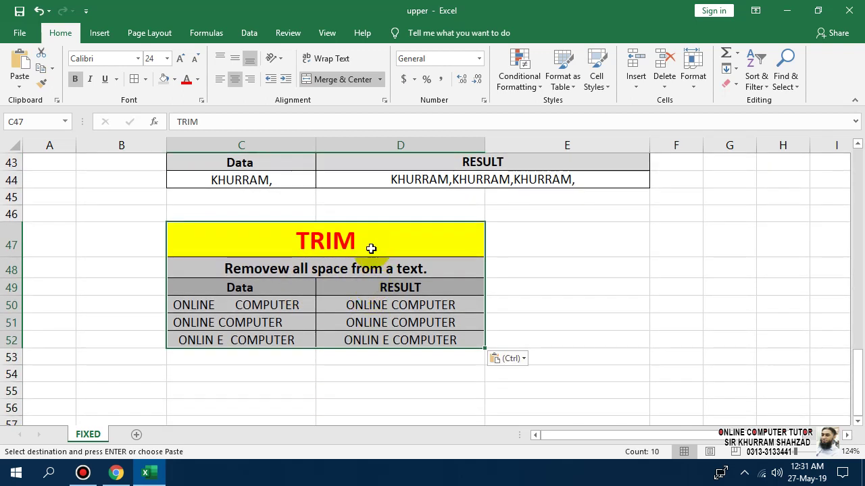
pyautogui.click(373, 248)
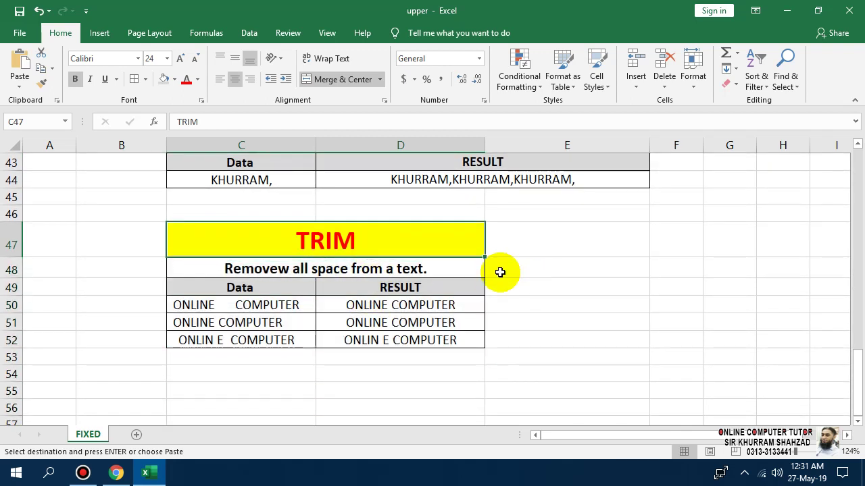
pyautogui.write('TEXT')
pyautogui.hotkey('ctrl', 'Return')
pyautogui.press('Down')
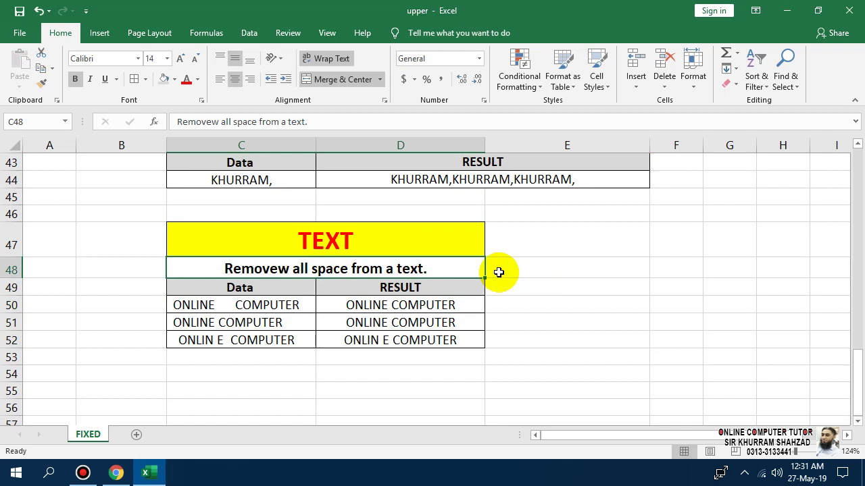
# - Enter the description 'Converts a value to text ina specific number format' in C48
pyautogui.write('Conv')
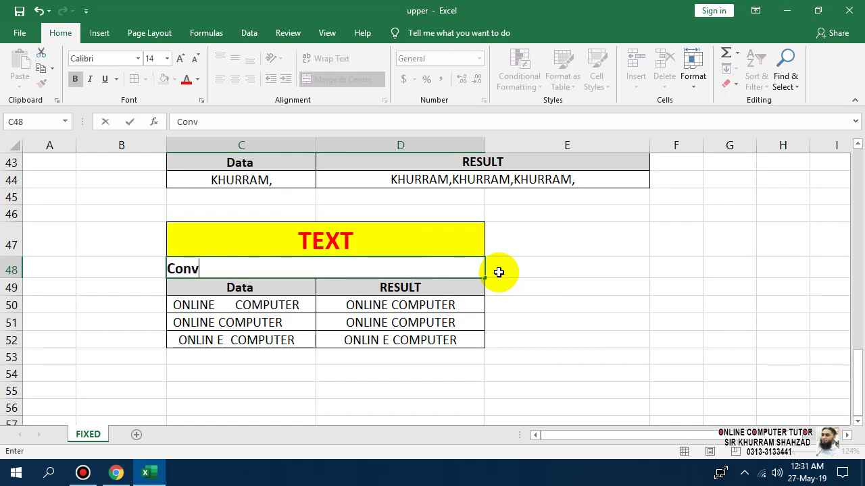
pyautogui.write('erty')
pyautogui.press('BackSpace')
pyautogui.write('s ')
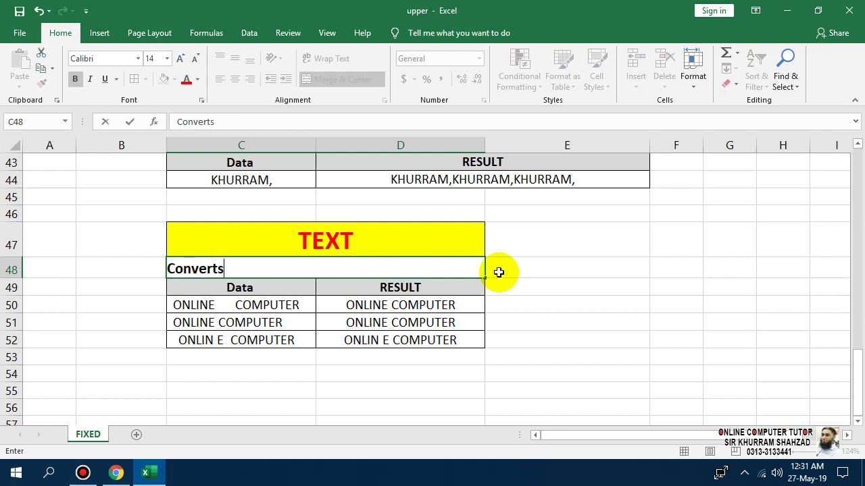
pyautogui.write('a value')
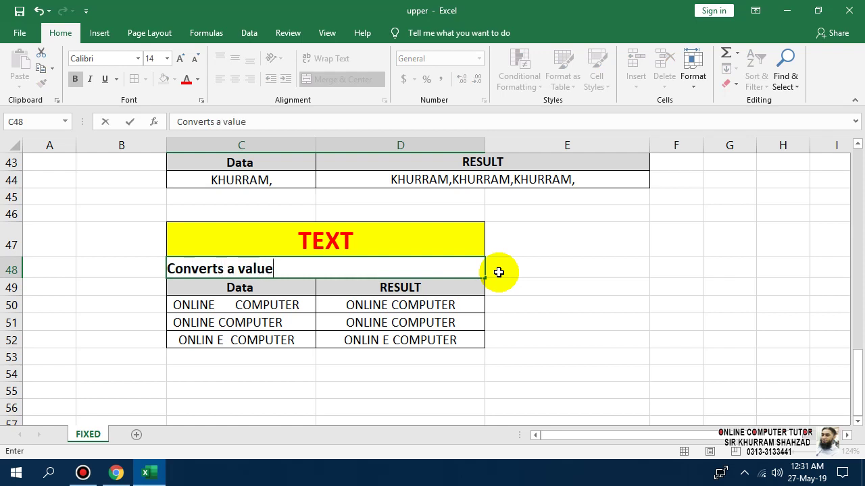
pyautogui.write(' to te')
pyautogui.write('xt ina')
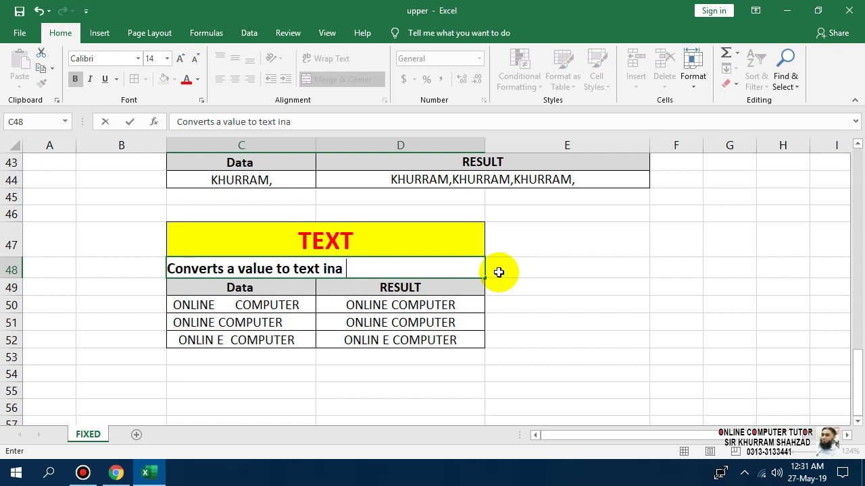
pyautogui.write(' specific ')
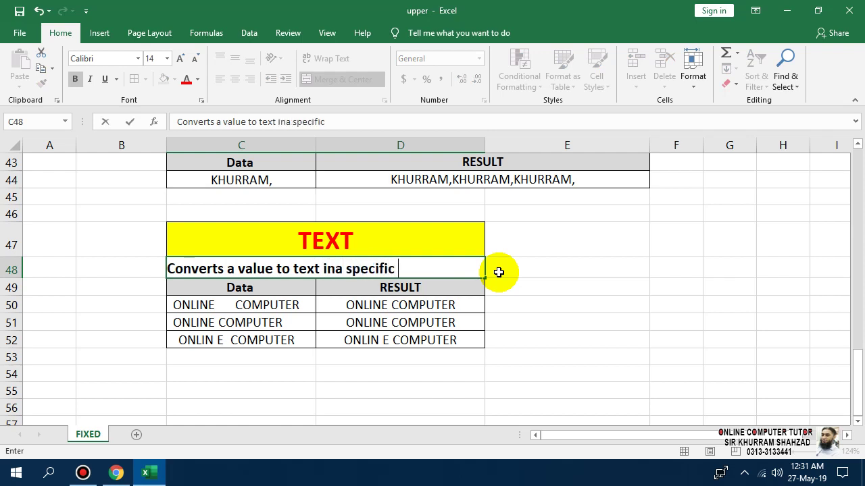
pyautogui.write('number format')
pyautogui.hotkey('ctrl', 'Return')
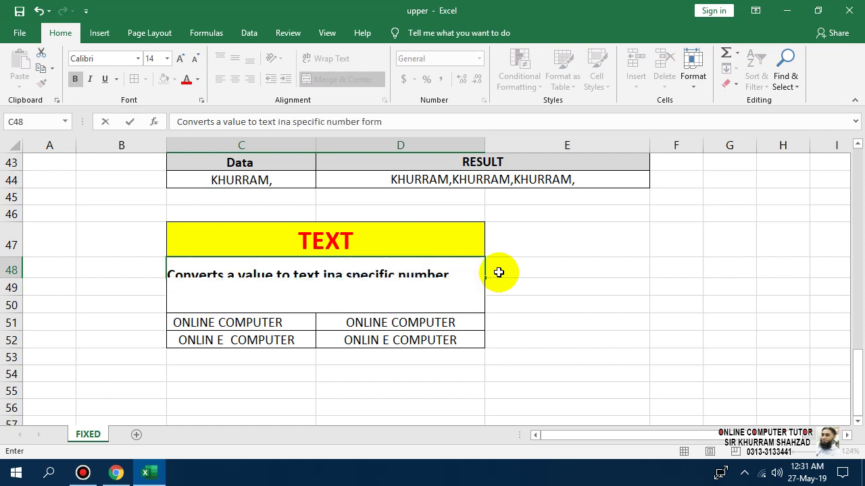
pyautogui.press('Down')
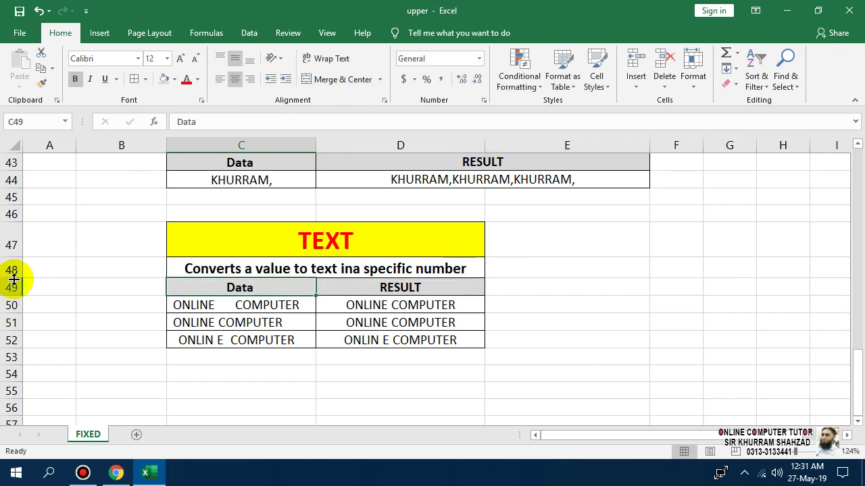
# - Make row 48 taller so the description wraps, and correct 'ina' to 'in a'
pyautogui.moveTo(12, 278); pyautogui.dragTo(12, 312)
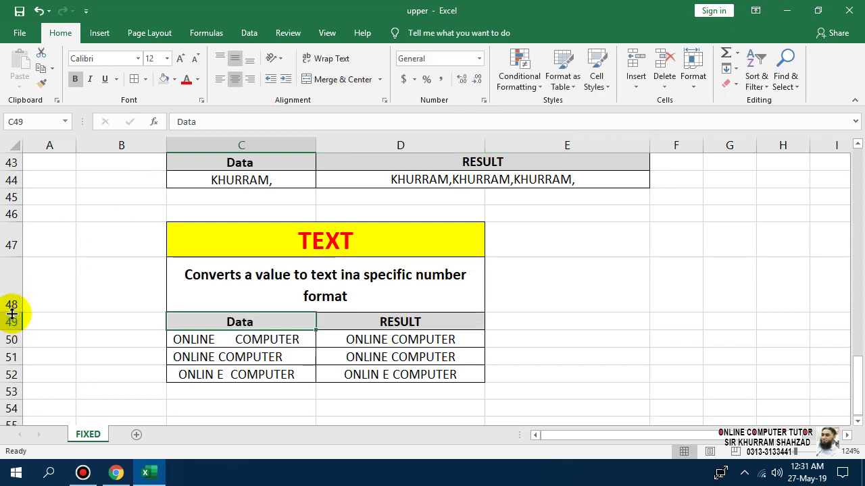
pyautogui.click(357, 281)
pyautogui.doubleClick(357, 281)
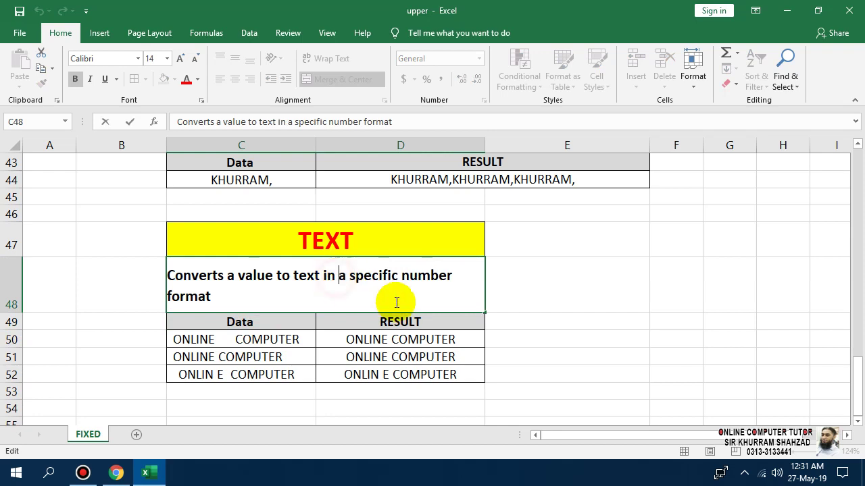
pyautogui.click(400, 346)
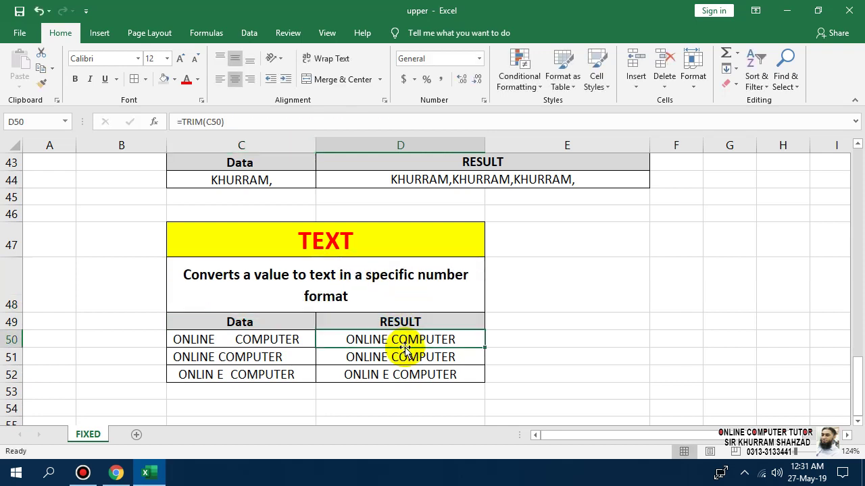
# - Enter the sample data 26-05-2019, 50 and 3000 into C50:C52
pyautogui.click(299, 344)
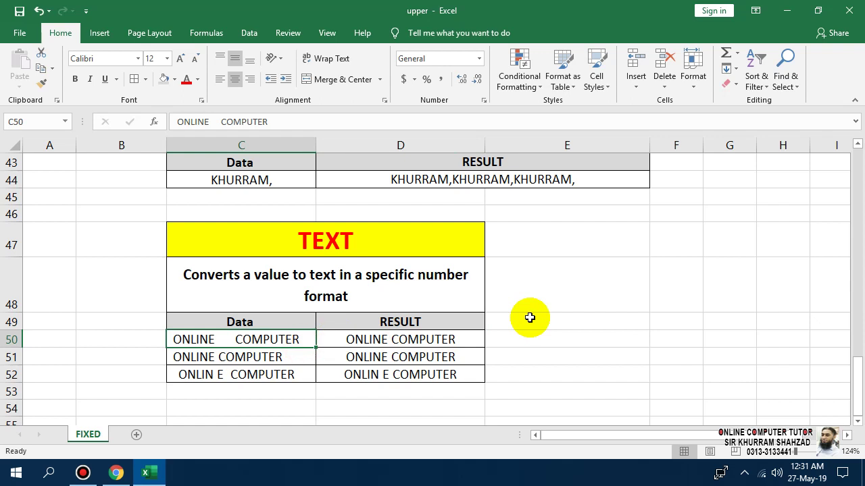
pyautogui.write('26-0')
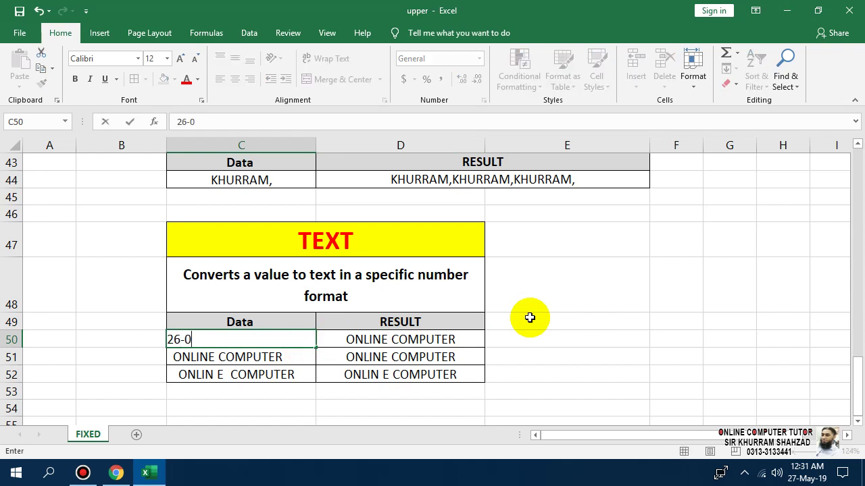
pyautogui.write('5-2')
pyautogui.write('019')
pyautogui.press('Return')
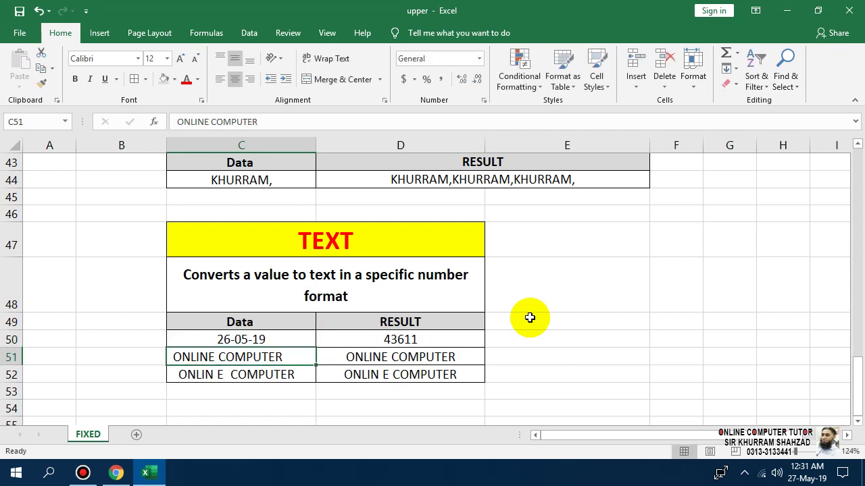
pyautogui.write('5')
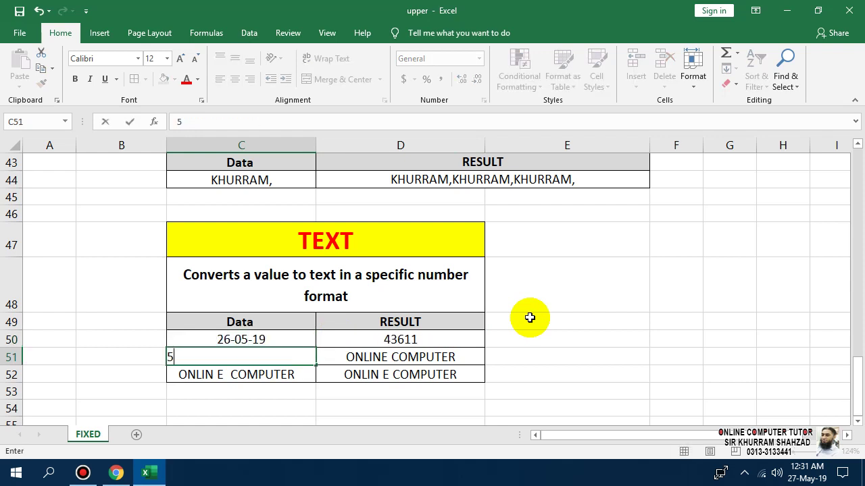
pyautogui.write('0')
pyautogui.press('Return')
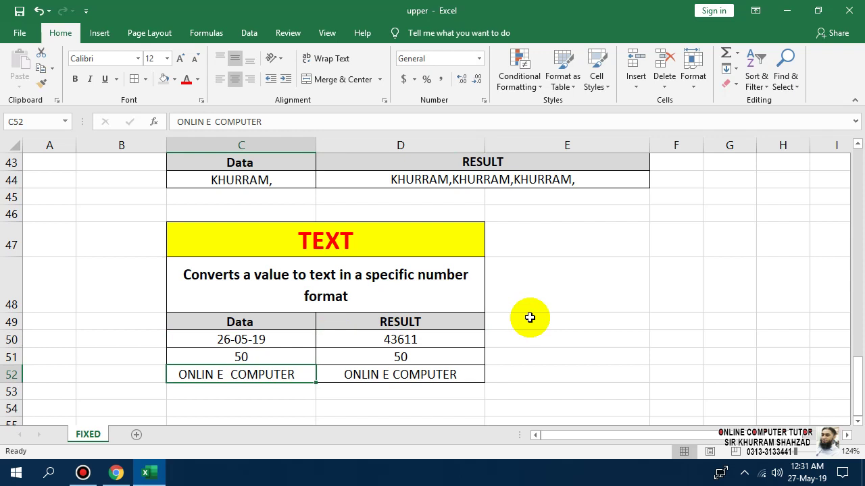
pyautogui.write('3')
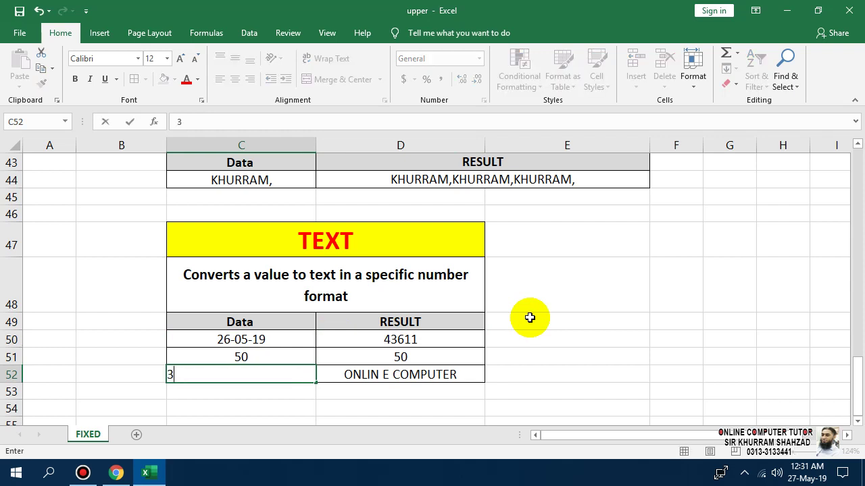
pyautogui.write('0')
pyautogui.write('00')
pyautogui.press('Return')
# - Clear the old RESULT formulas in D50:D52
pyautogui.press('Right')
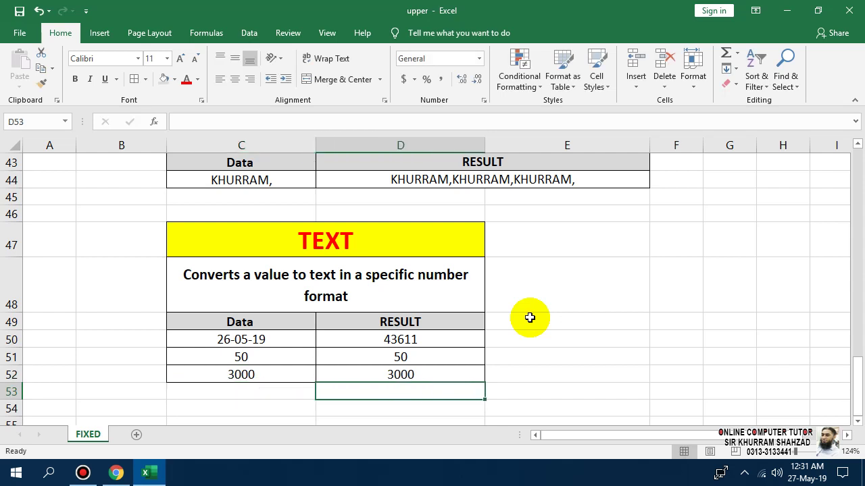
pyautogui.press('Up')
pyautogui.hotkey('shift', 'Up')
pyautogui.hotkey('shift', 'Up')
pyautogui.press('Delete')
pyautogui.press('Down')
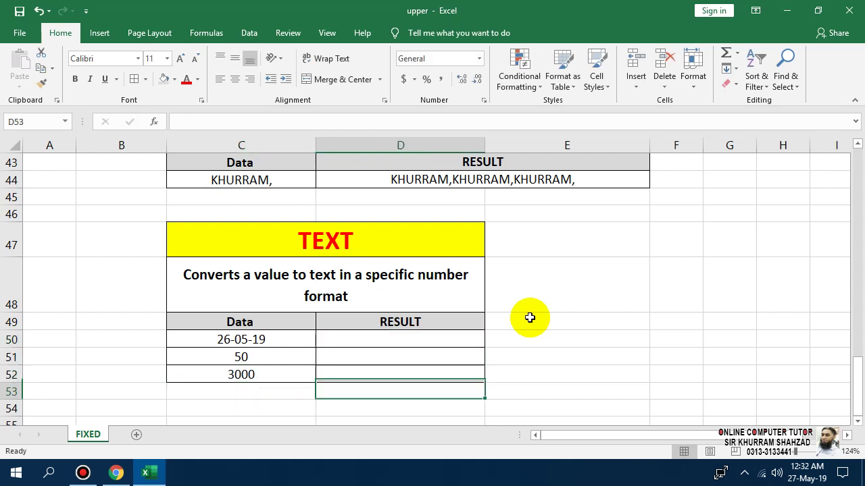
pyautogui.press('Up')
pyautogui.press('Up')
pyautogui.press('Up')
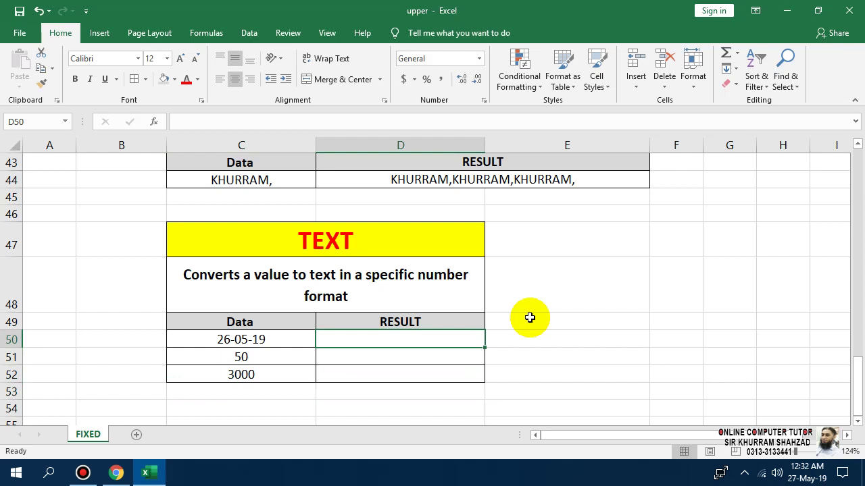
# - Enter =TEXT(C50,"dd,mmmm,yyyy") in D50 so it displays 26,May,2019
pyautogui.write('=text')
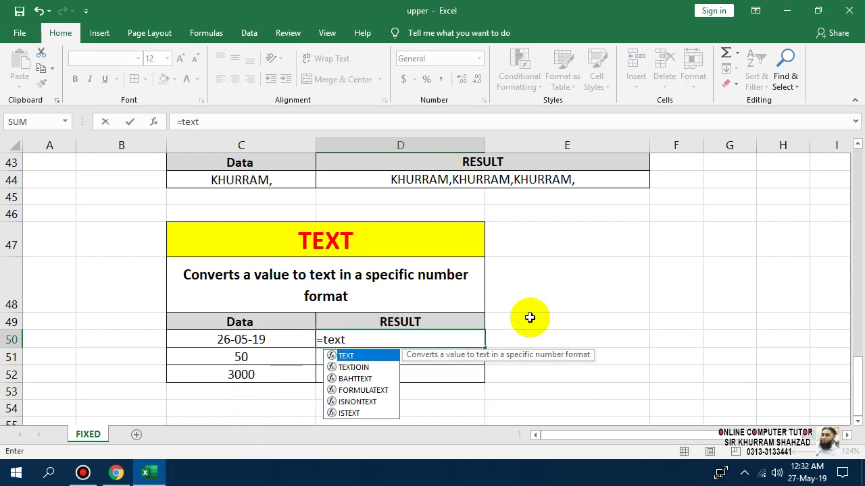
pyautogui.write('(')
pyautogui.press('Left')
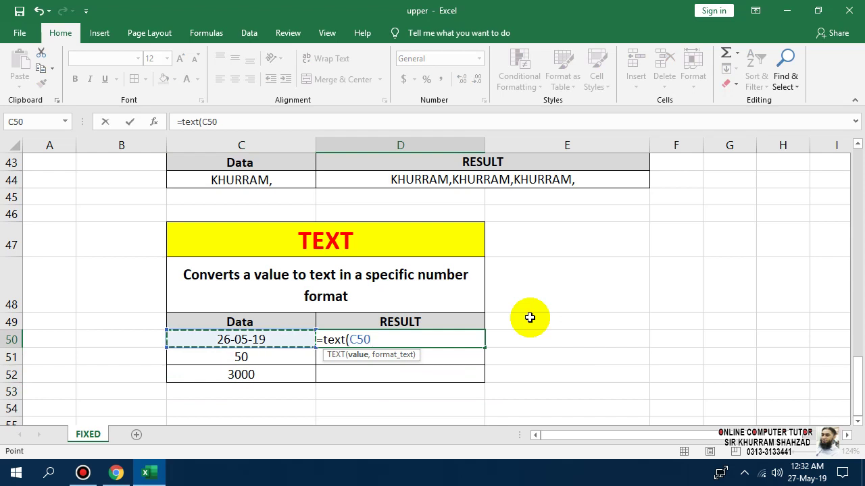
pyautogui.write(',')
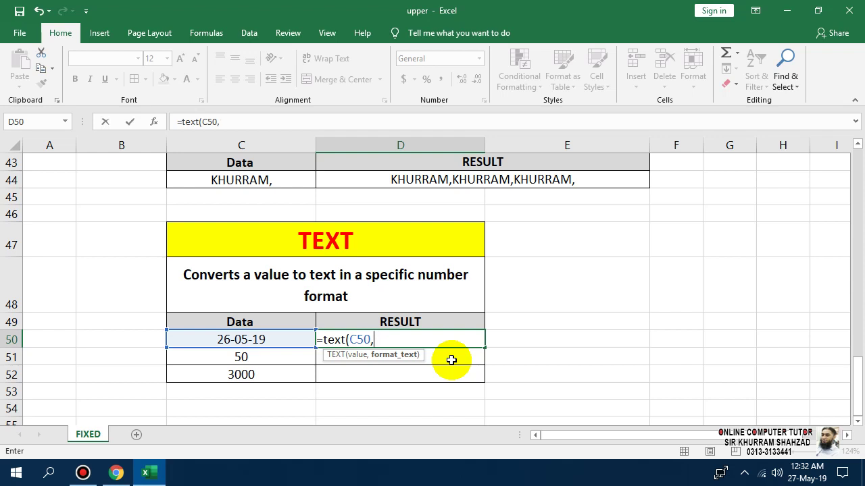
pyautogui.write('"dd,')
pyautogui.write('"')
pyautogui.press('BackSpace')
pyautogui.press('BackSpace')
pyautogui.write('"')
pyautogui.write('dd,')
pyautogui.write('mmmm')
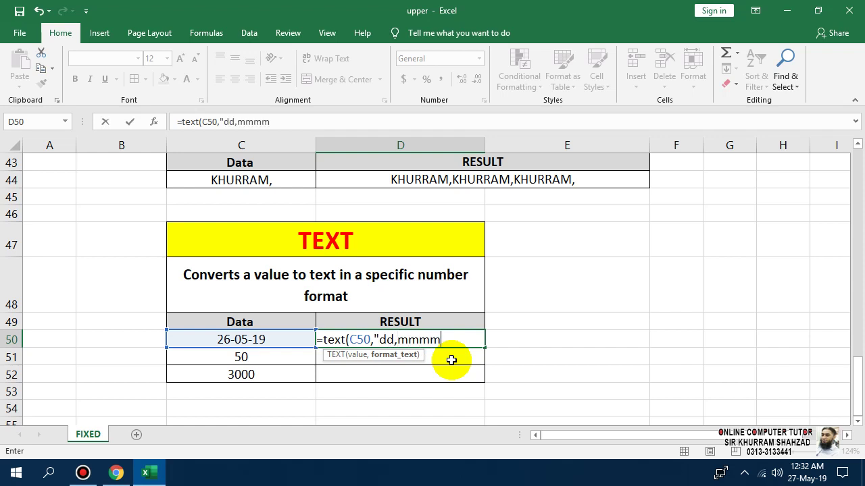
pyautogui.write(',yyy')
pyautogui.write('y')
pyautogui.write('")')
pyautogui.press('Return')
pyautogui.press('Up')
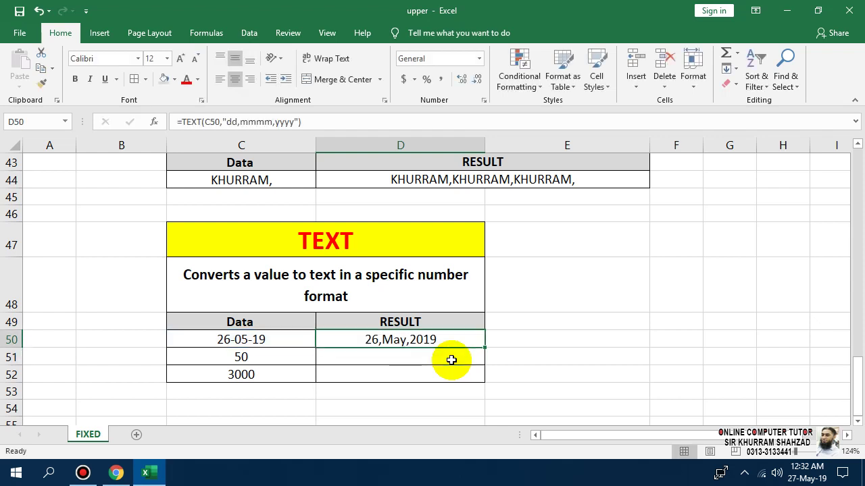
pyautogui.click(452, 361)
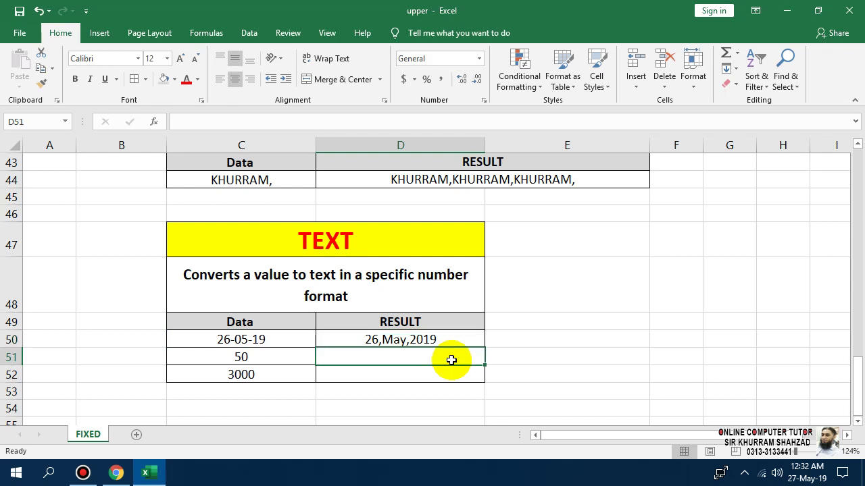
# - Enter =TEXT(C51,"0.00") in D51 to show 50 as 50.00
pyautogui.write('=tex')
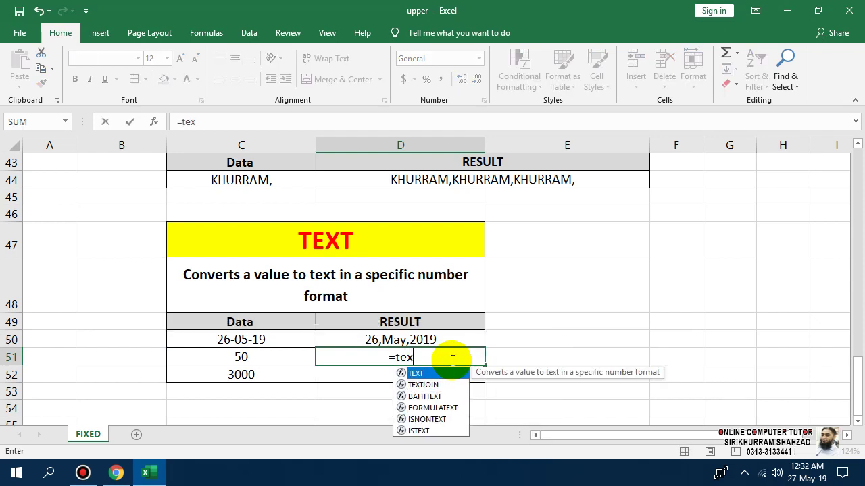
pyautogui.write('t(')
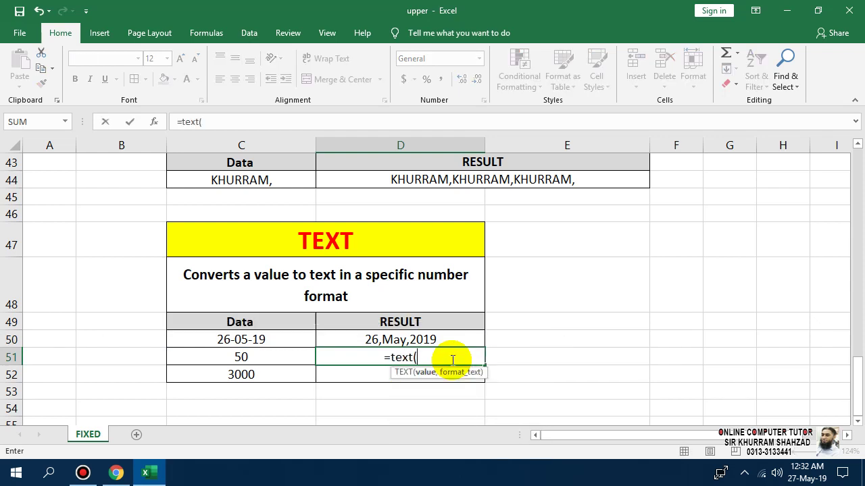
pyautogui.press('Left')
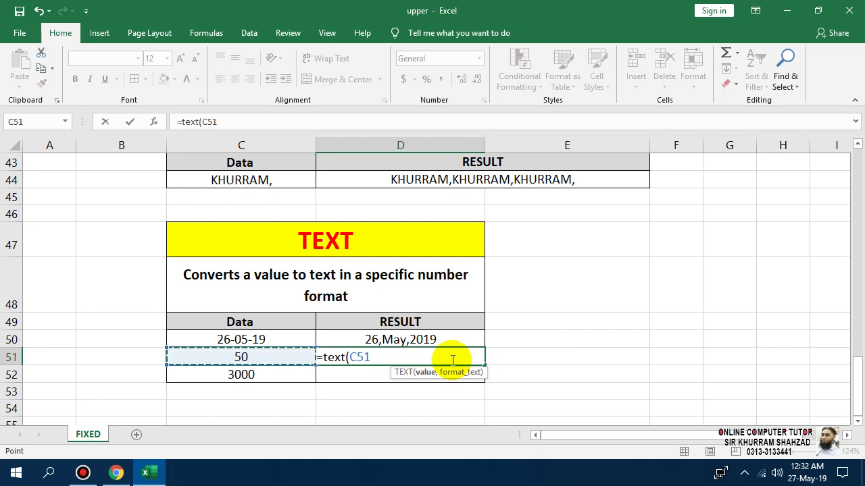
pyautogui.write(',"0')
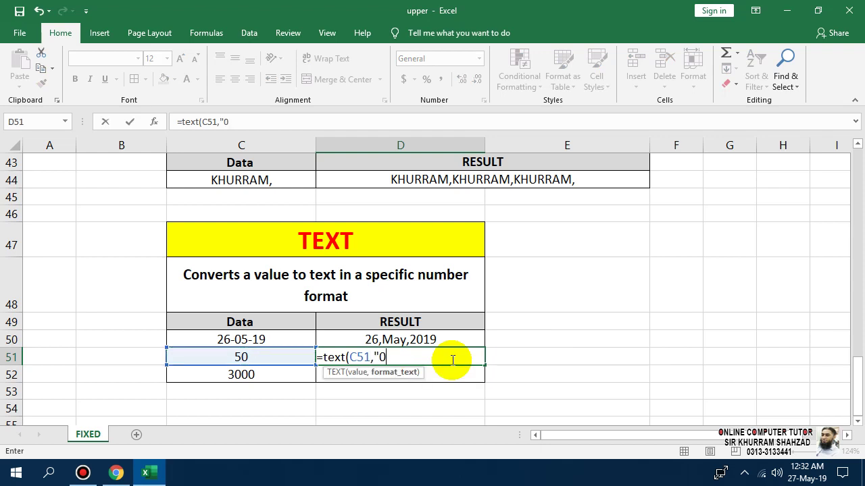
pyautogui.write('.00')
pyautogui.write('")')
pyautogui.press('Return')
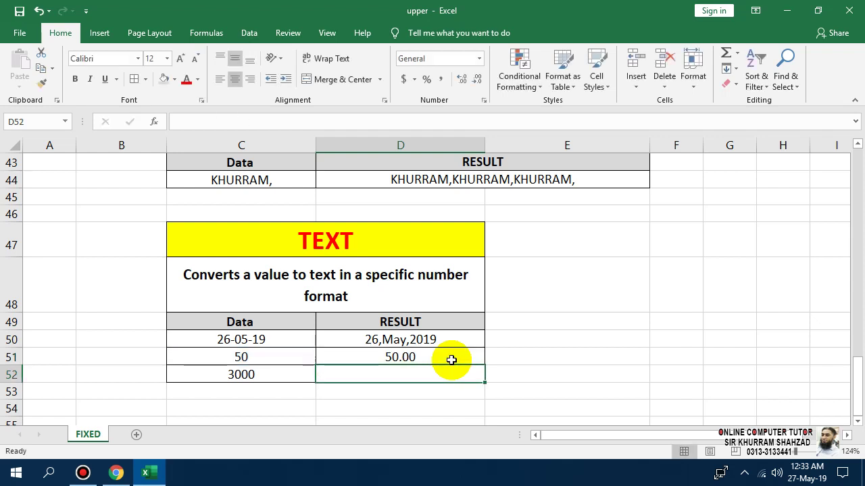
pyautogui.click(452, 360)
pyautogui.doubleClick(451, 360)
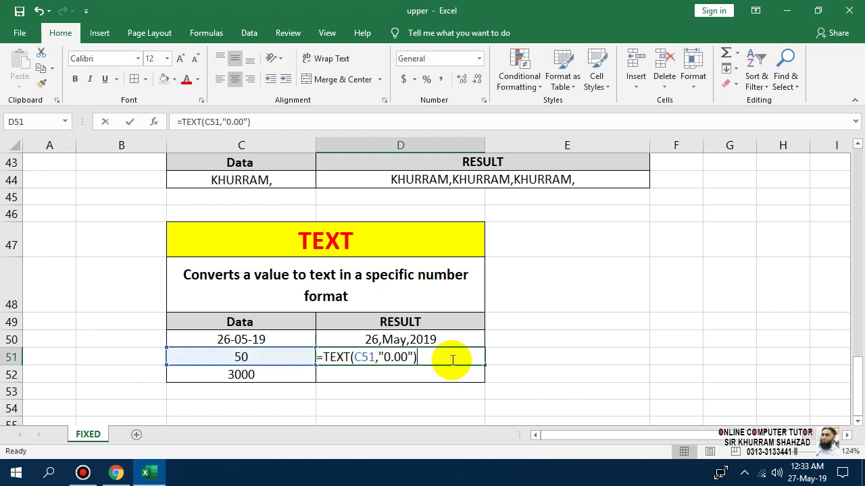
pyautogui.press('Return')
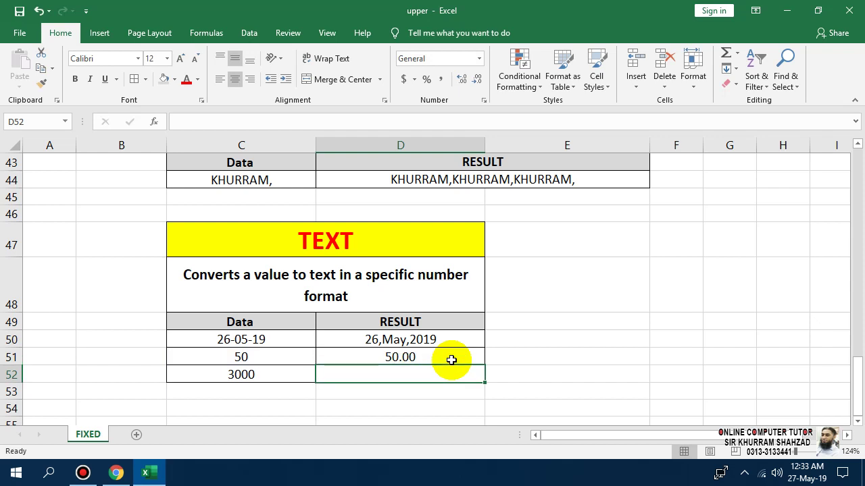
# - Enter =TEXT(C52,"#,###") in D52 to show 3000 as 3,000
pyautogui.write('=ext')
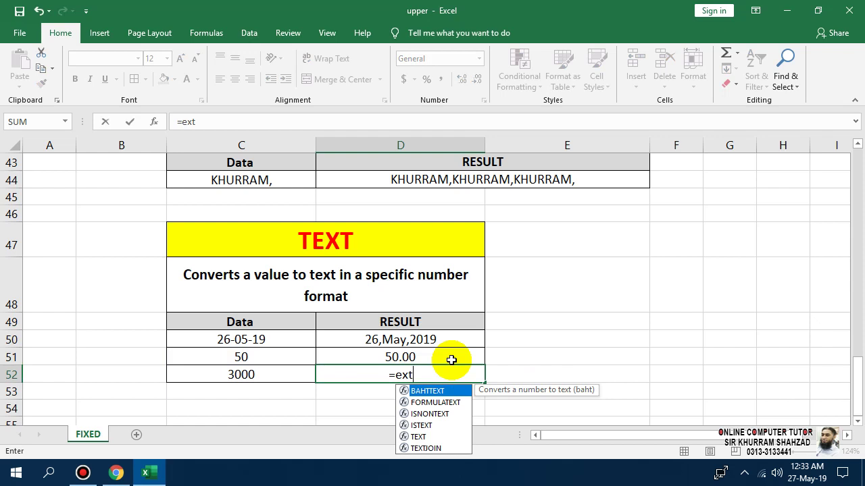
pyautogui.press('BackSpace')
pyautogui.press('BackSpace')
pyautogui.press('BackSpace')
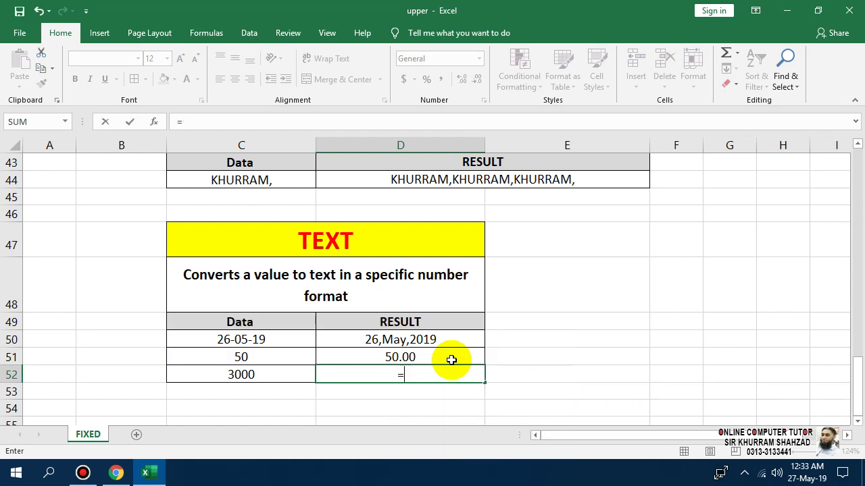
pyautogui.write('text')
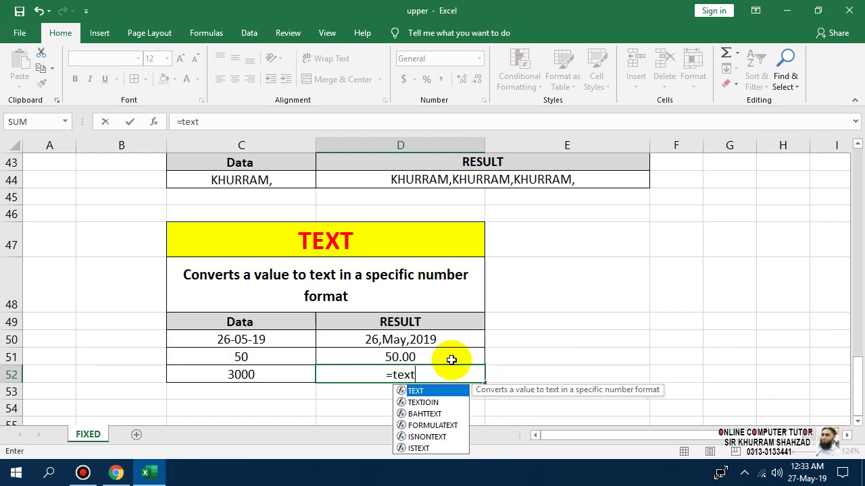
pyautogui.write('(')
pyautogui.press('Left')
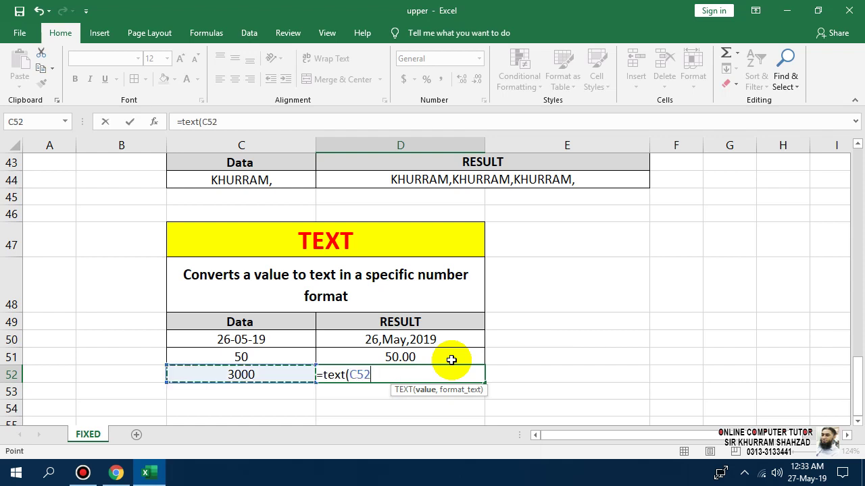
pyautogui.write(',')
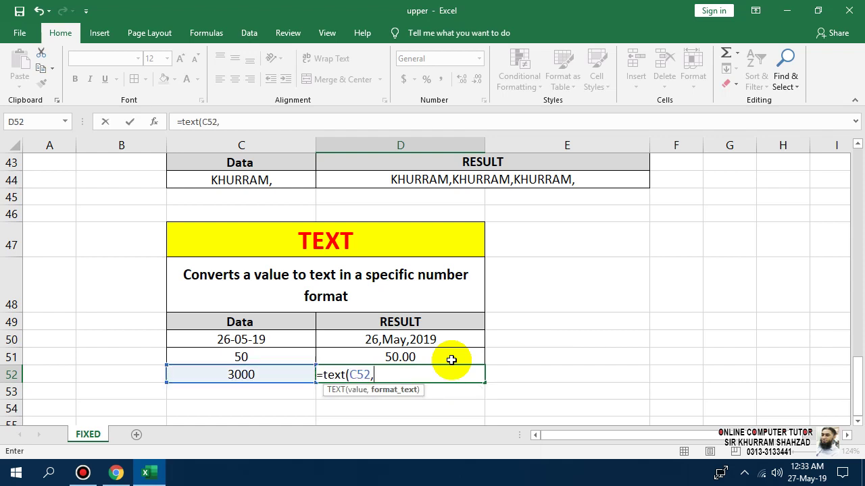
pyautogui.write('"')
pyautogui.write('3')
pyautogui.press('BackSpace')
pyautogui.write('#')
pyautogui.write(',')
pyautogui.write('##')
pyautogui.write('#"')
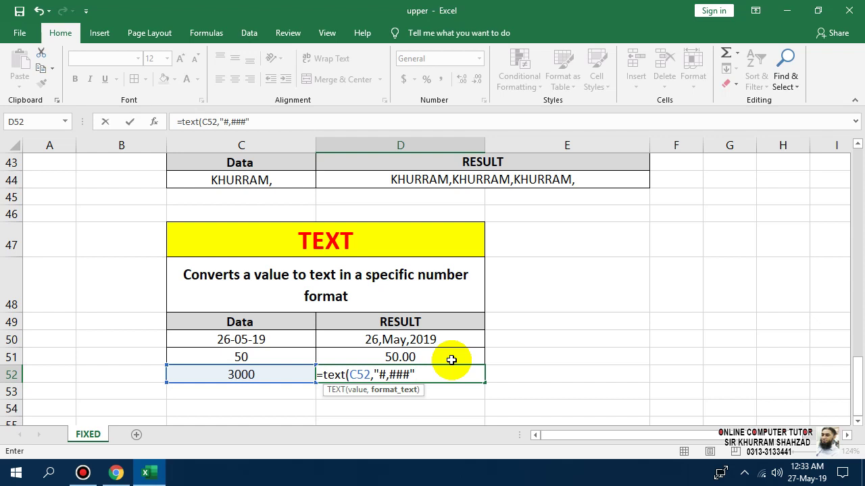
pyautogui.write(')')
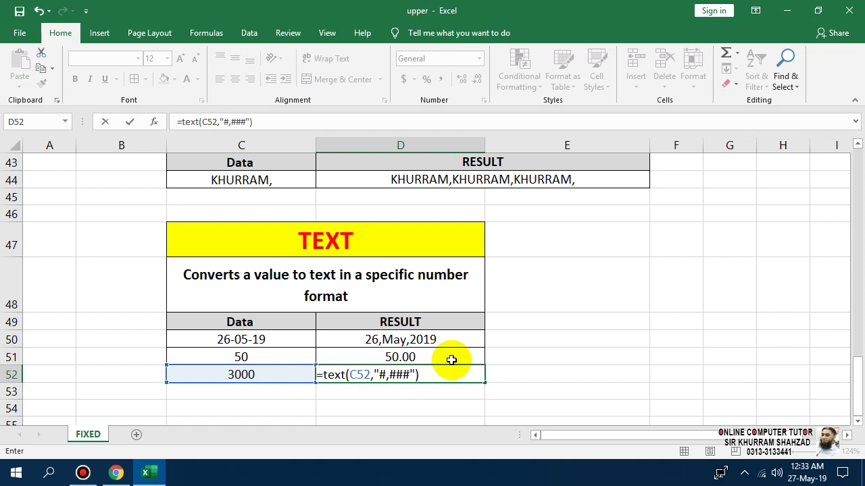
pyautogui.press('Return')
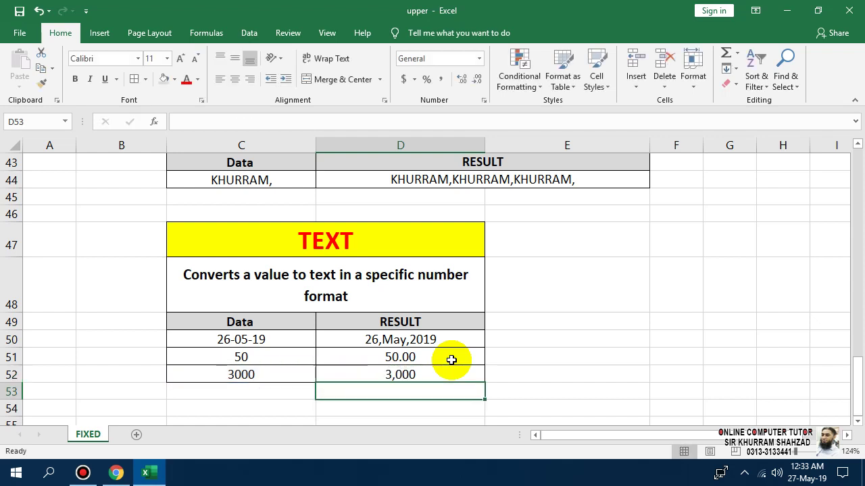
pyautogui.press('Up')
pyautogui.press('Left')
pyautogui.press('Up')
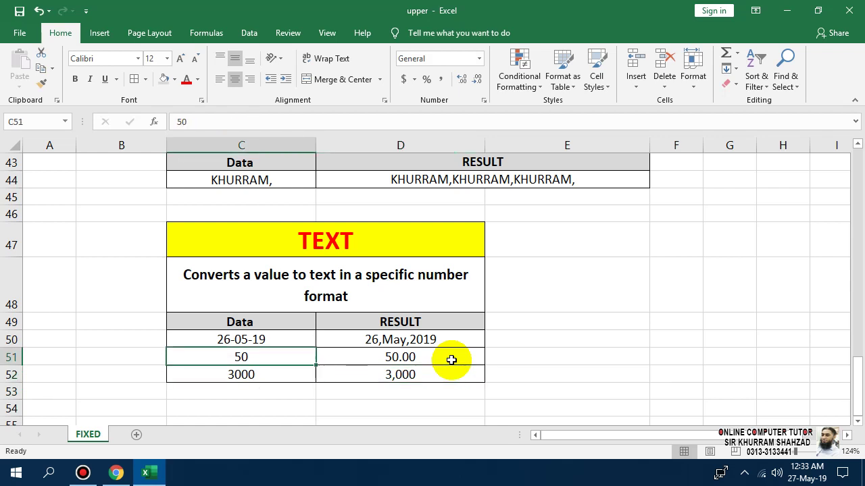
pyautogui.press('Up')
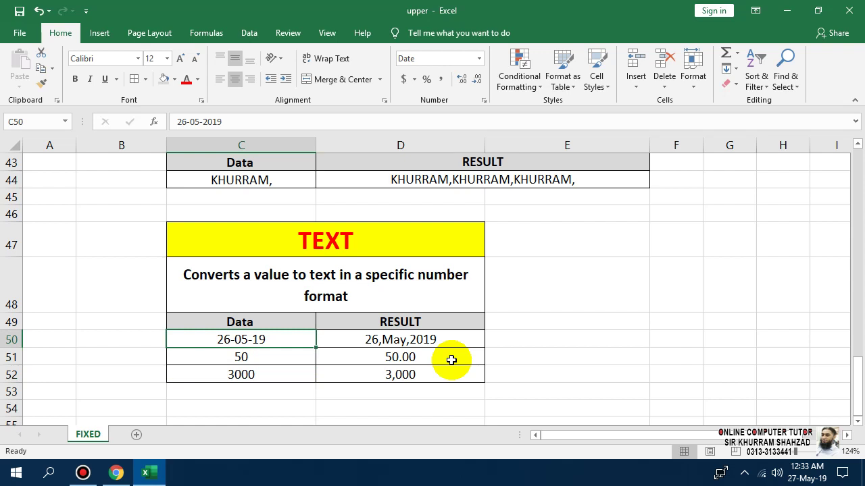
pyautogui.press('Right')
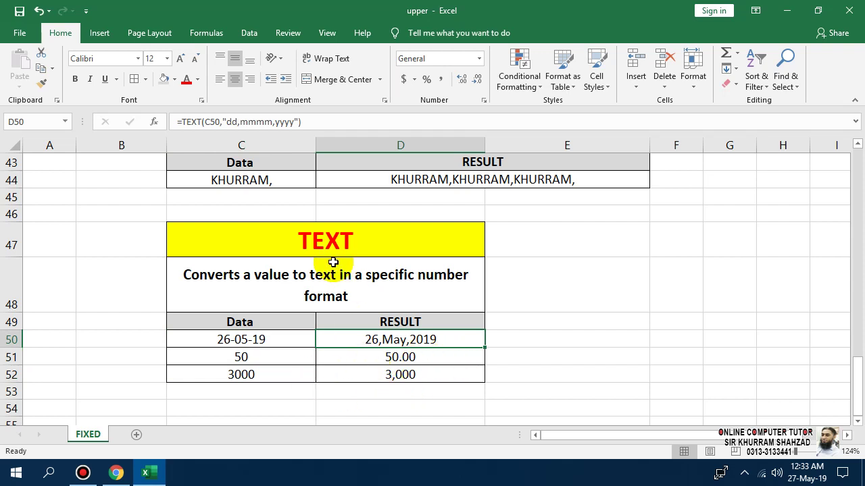
# - Copy the TEXT example table and paste a duplicate at C54
pyautogui.moveTo(331, 265); pyautogui.dragTo(332, 374)
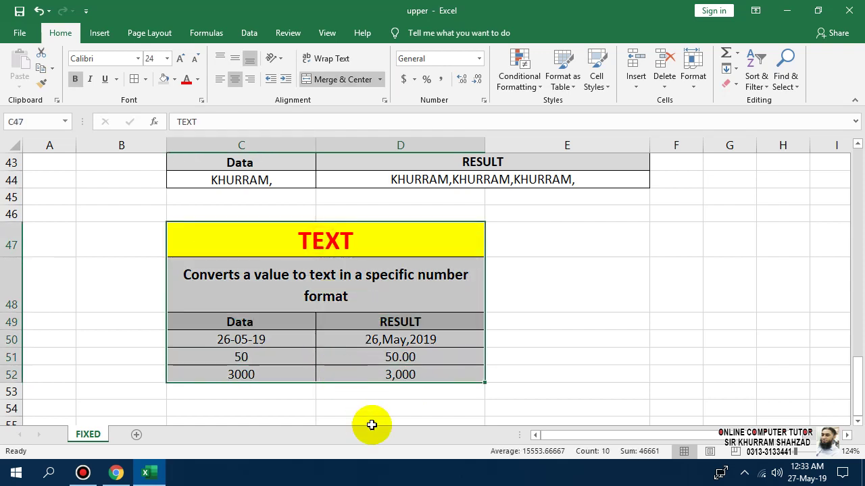
pyautogui.hotkey('ctrl', 'c')
pyautogui.scroll(-2, 370, 419)
pyautogui.click(271, 252)
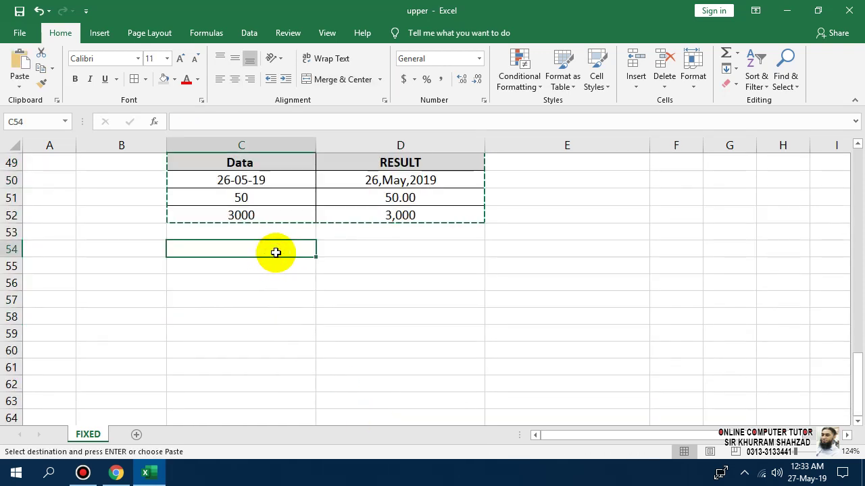
pyautogui.hotkey('ctrl', 'v')
pyautogui.press('Escape')
# - Retitle the pasted table's heading to TEXTJOIN
pyautogui.click(365, 255)
pyautogui.doubleClick(365, 256)
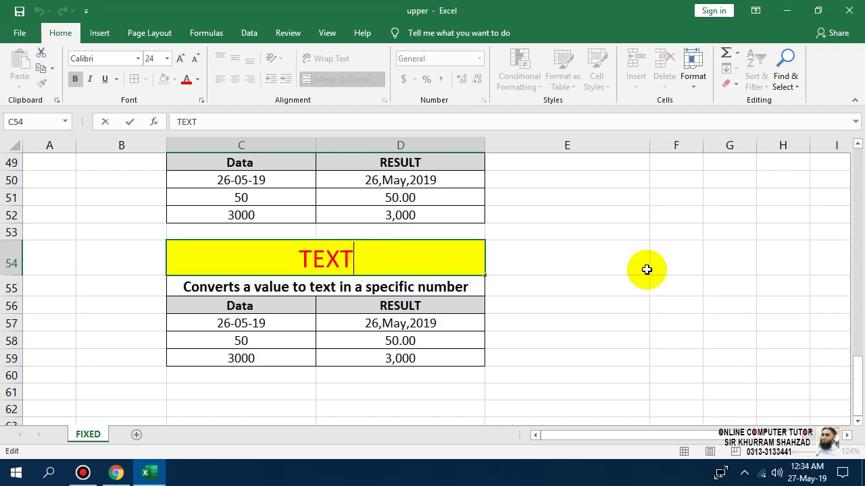
pyautogui.write('join')
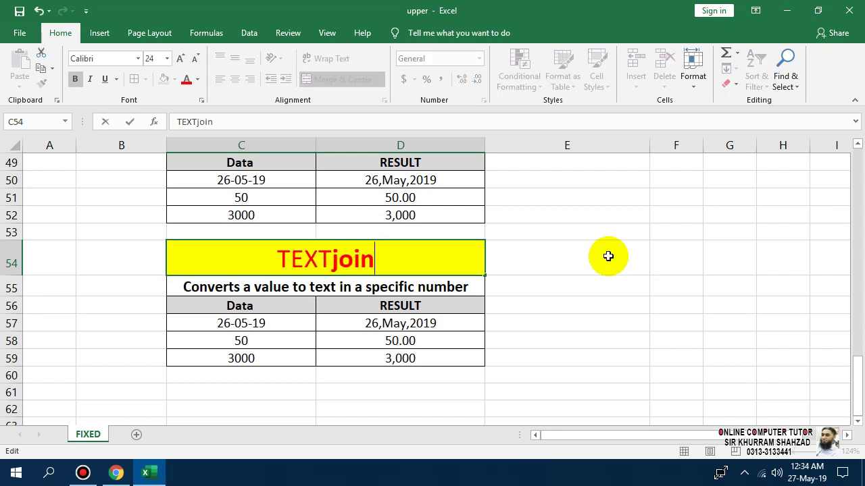
pyautogui.press('Return')
pyautogui.press('Up')
pyautogui.press('F2')
pyautogui.press('BackSpace')
pyautogui.press('BackSpace')
pyautogui.press('BackSpace')
pyautogui.press('BackSpace')
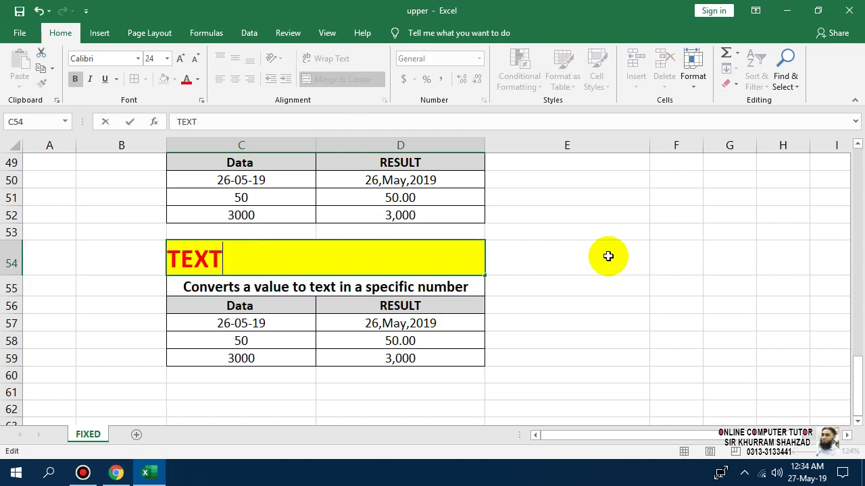
pyautogui.write('JOIN')
pyautogui.press('Return')
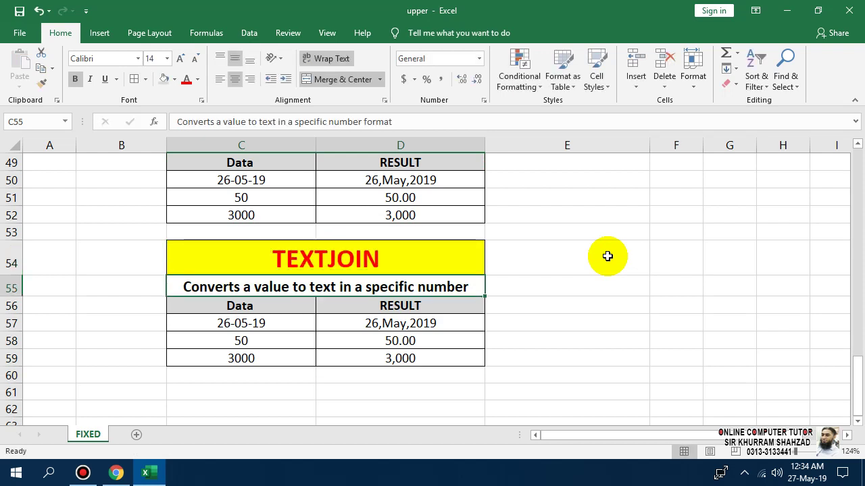
# - Describe TEXTJOIN as concatenating a list or range of text strings using a delimiter, wrapped on a taller row 55
pyautogui.press('Left')
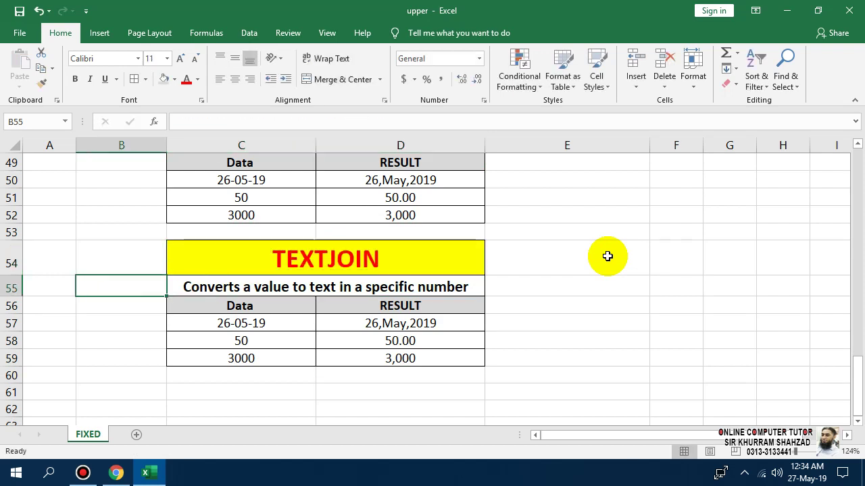
pyautogui.press('Right')
pyautogui.write('Co')
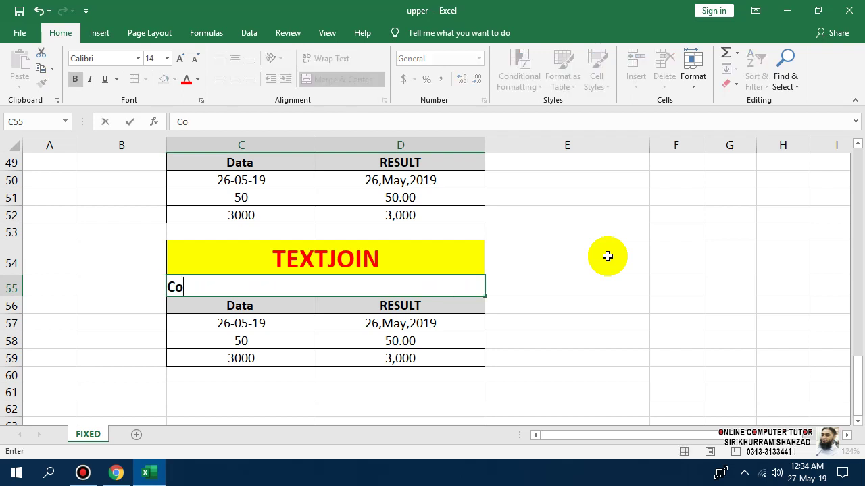
pyautogui.write('ncat')
pyautogui.write('en')
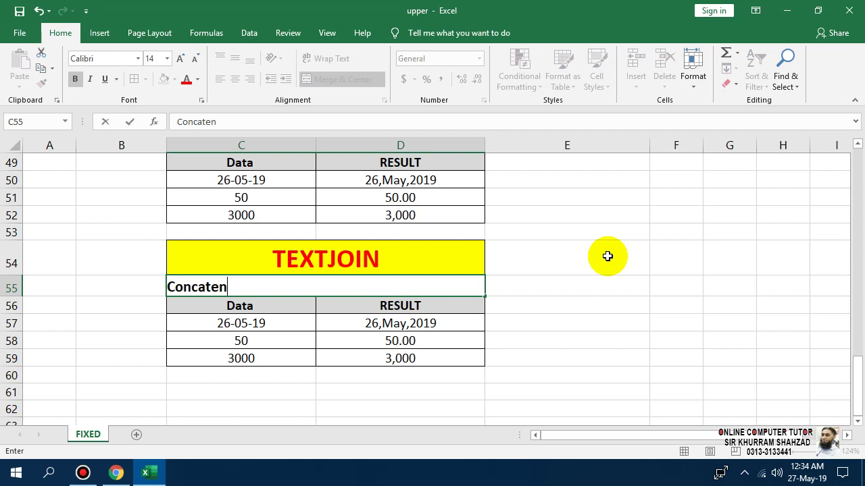
pyautogui.write('ated')
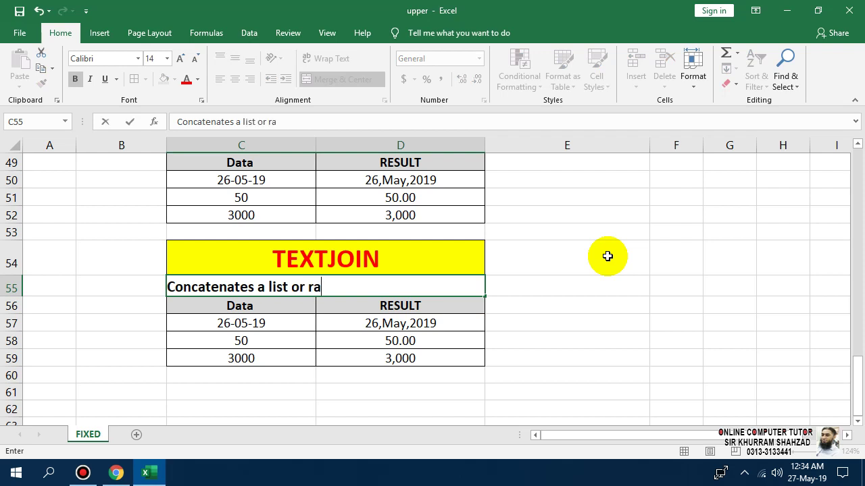
pyautogui.write('nge of')
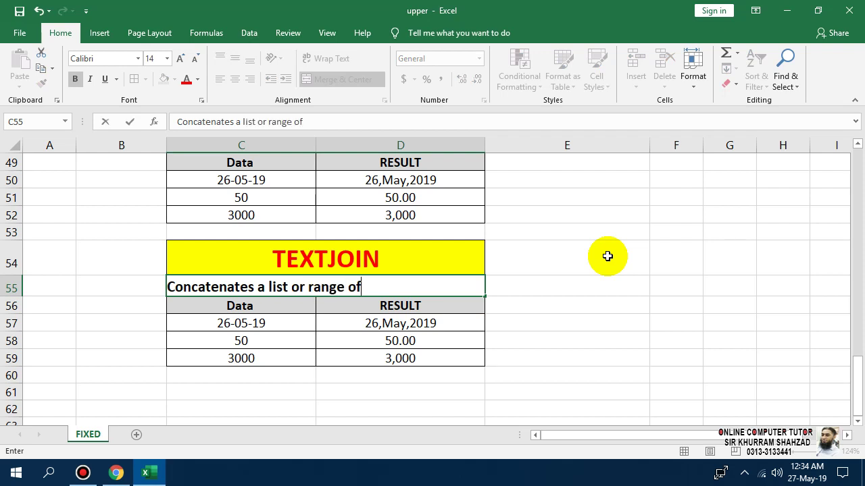
pyautogui.write(' text strin')
pyautogui.write('gs ')
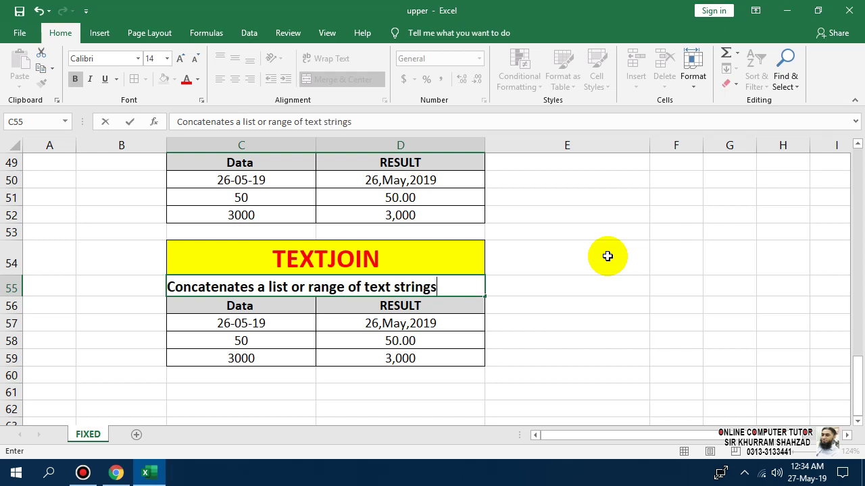
pyautogui.write('usin')
pyautogui.write('g a')
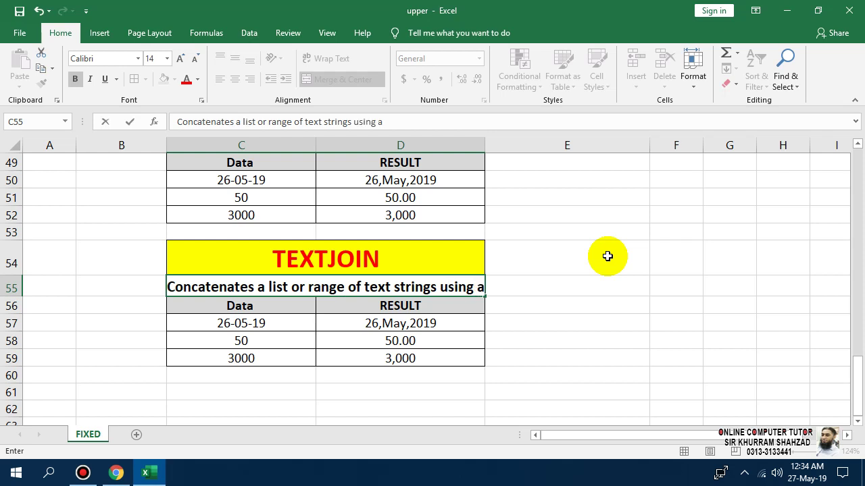
pyautogui.write(' deli')
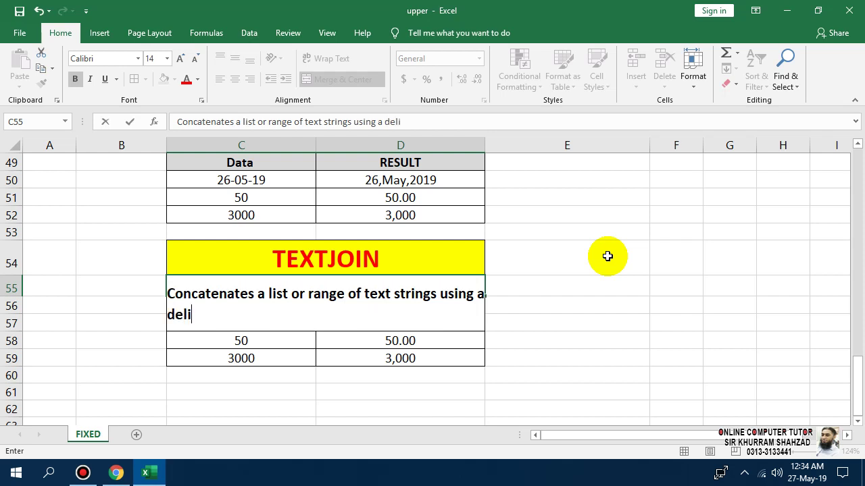
pyautogui.write('miter')
pyautogui.press('Return')
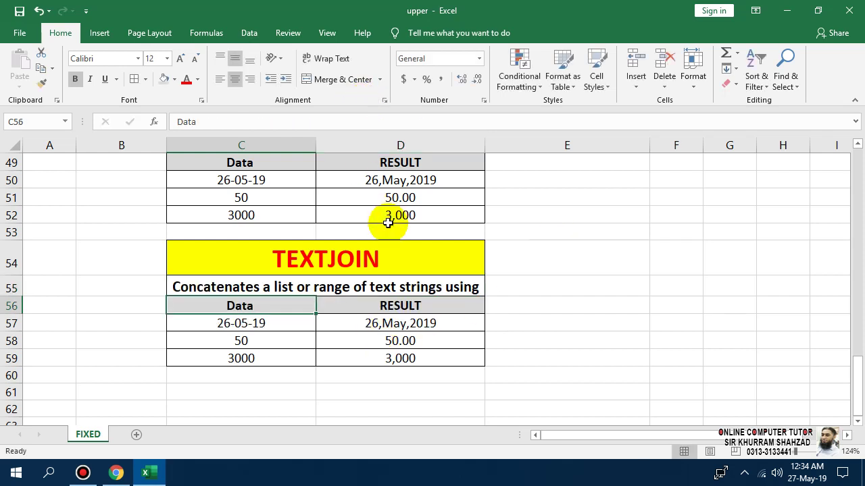
pyautogui.click(382, 285)
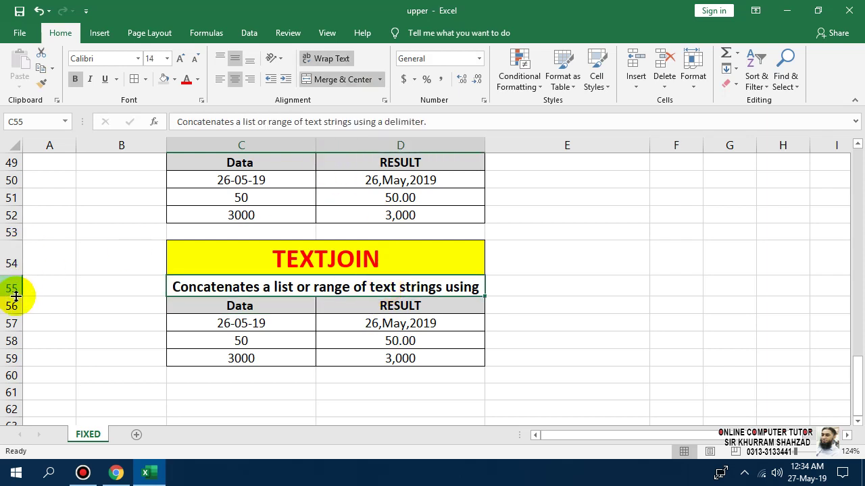
pyautogui.moveTo(16, 296); pyautogui.dragTo(15, 326)
# - Overwrite C57 and D57 with a sample first and middle name
pyautogui.click(298, 366)
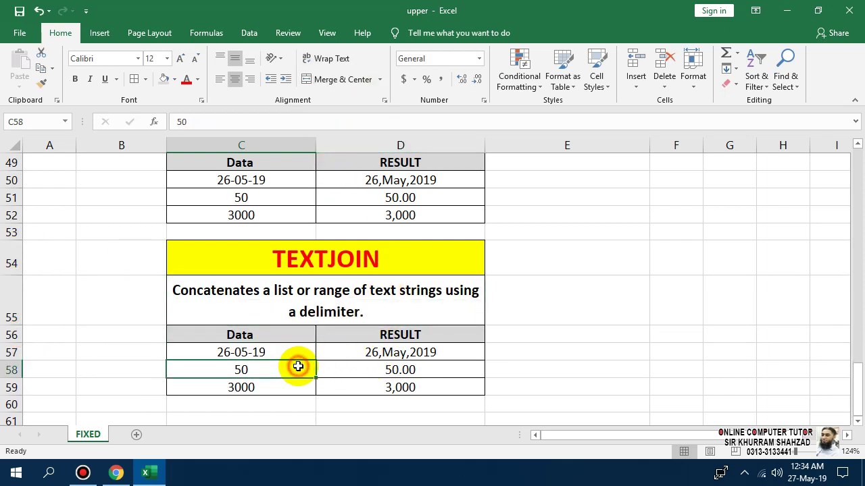
pyautogui.scroll(-1, 298, 366)
pyautogui.scroll(1, 298, 366)
pyautogui.click(269, 335)
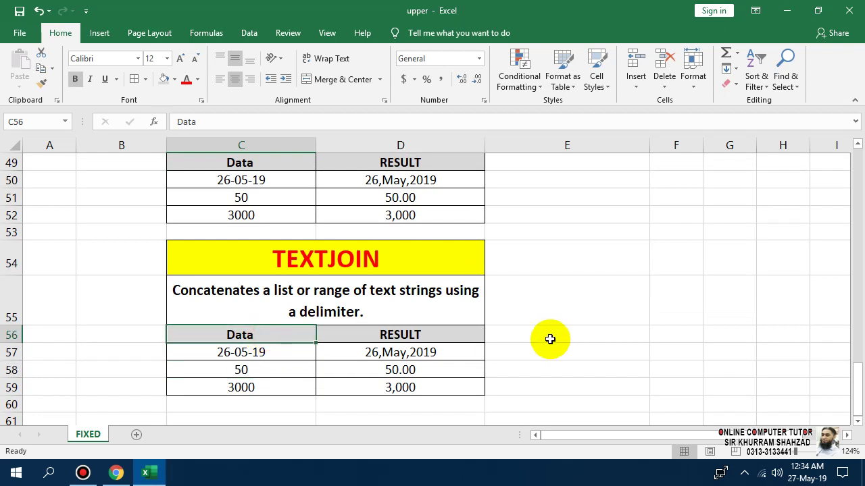
pyautogui.press('Down')
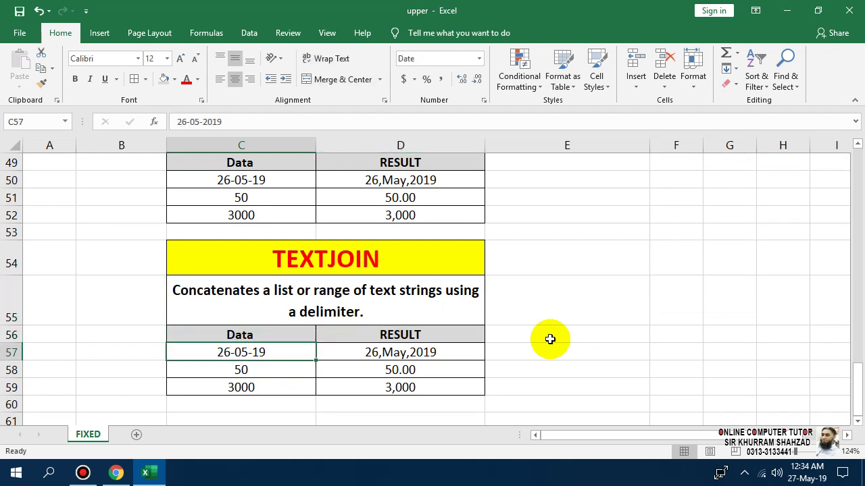
pyautogui.write('Khur')
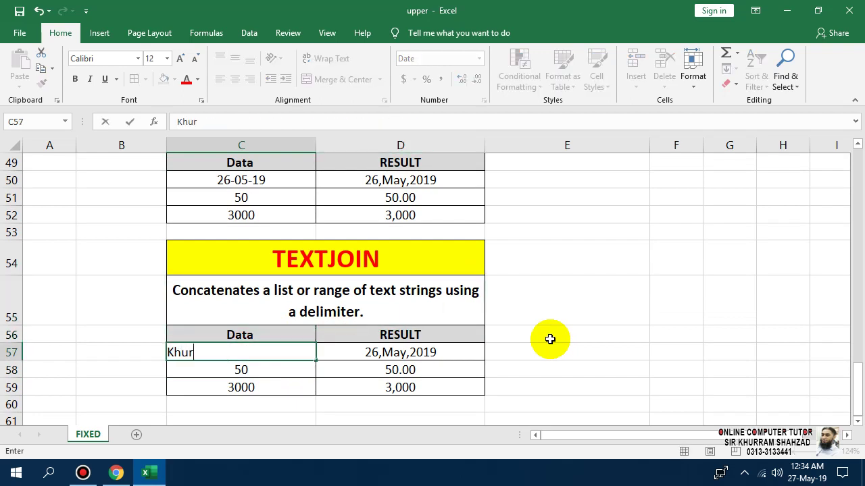
pyautogui.write('ram')
pyautogui.press('Tab')
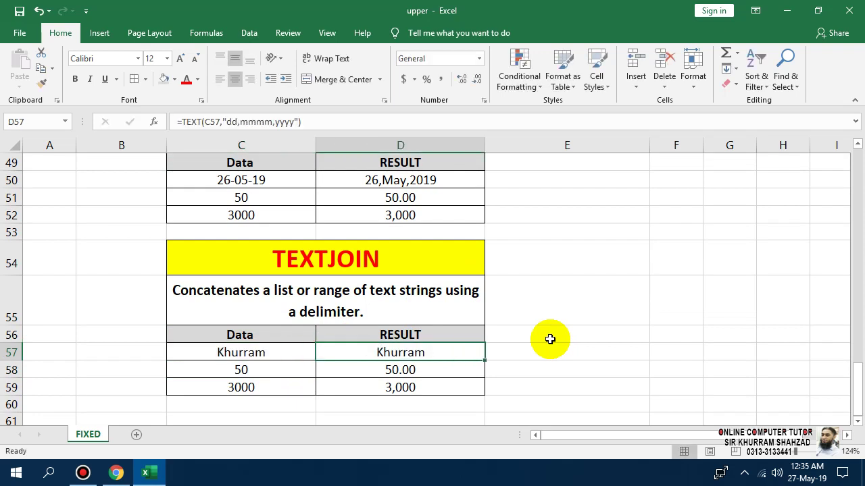
pyautogui.press('Left')
pyautogui.press('Right')
pyautogui.press('F2')
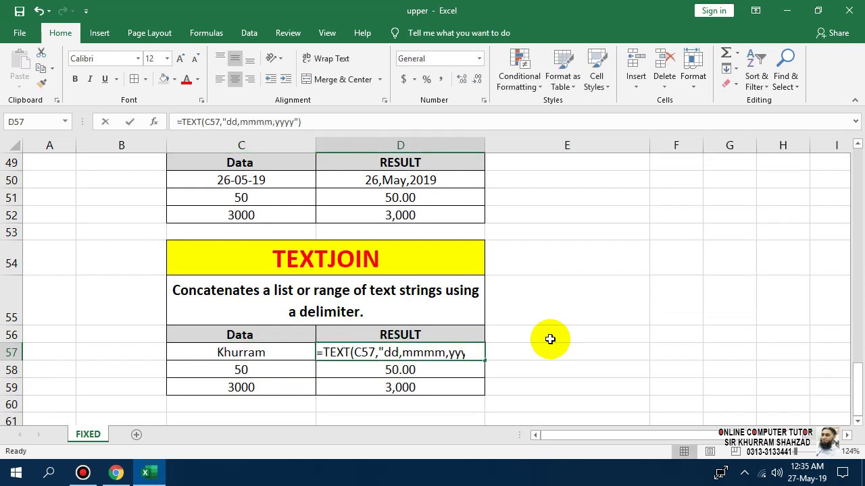
pyautogui.write('Shahzad')
pyautogui.press('Return')
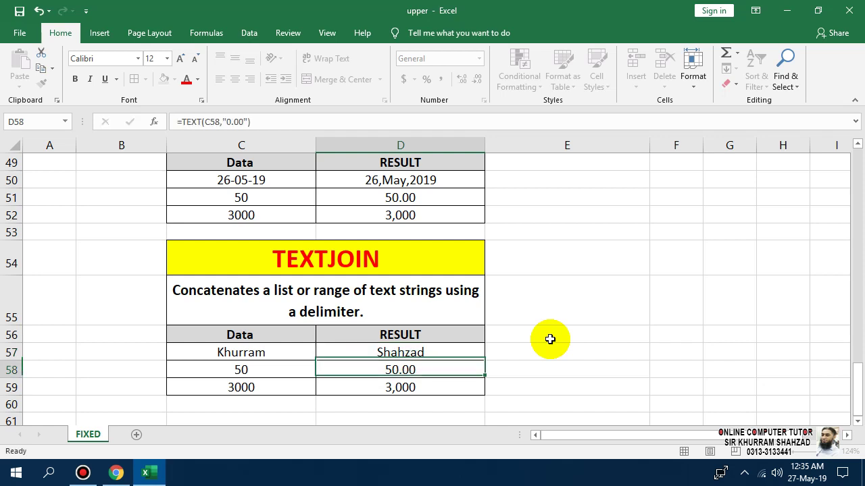
# - Add the third sample name part in E57
pyautogui.press('Left')
pyautogui.press('Right')
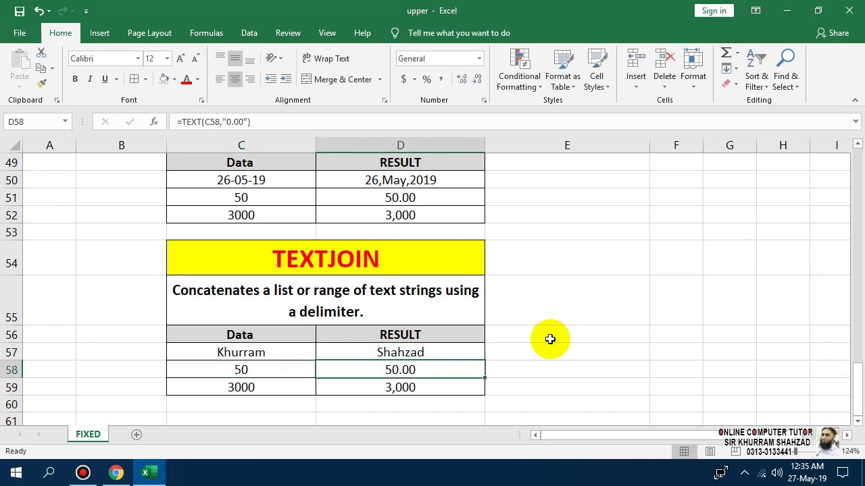
pyautogui.press('Up')
pyautogui.press('Right')
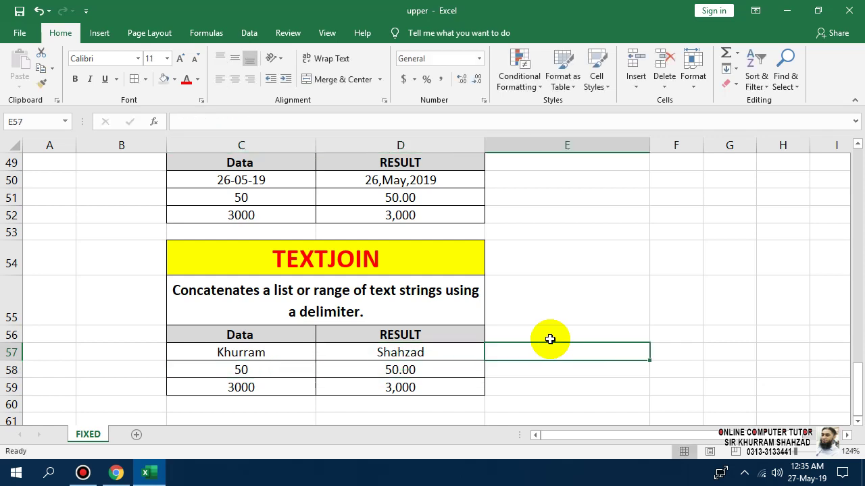
pyautogui.write('Tutor')
pyautogui.press('Return')
# - Fill C58:E58 with another sample person's three name parts
pyautogui.press('Left')
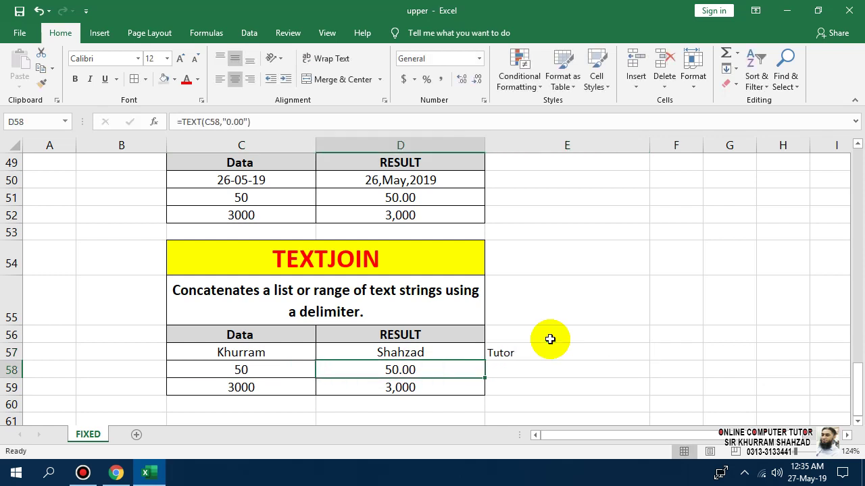
pyautogui.press('Left')
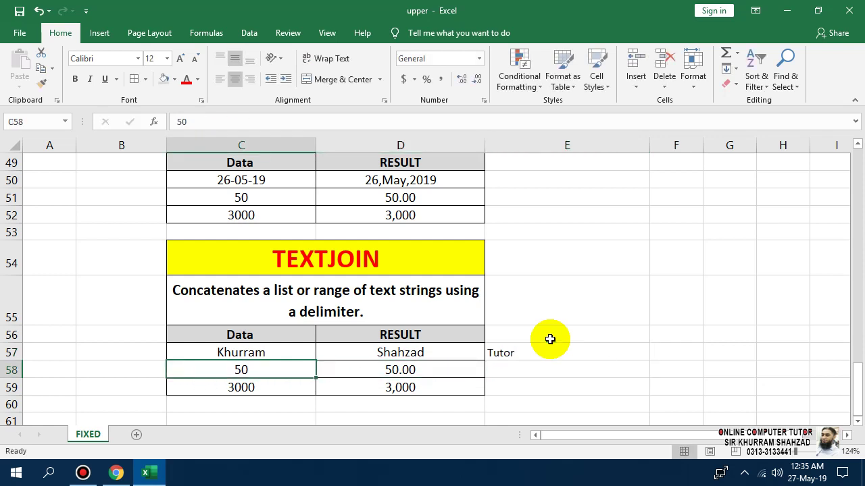
pyautogui.write('Abdul ')
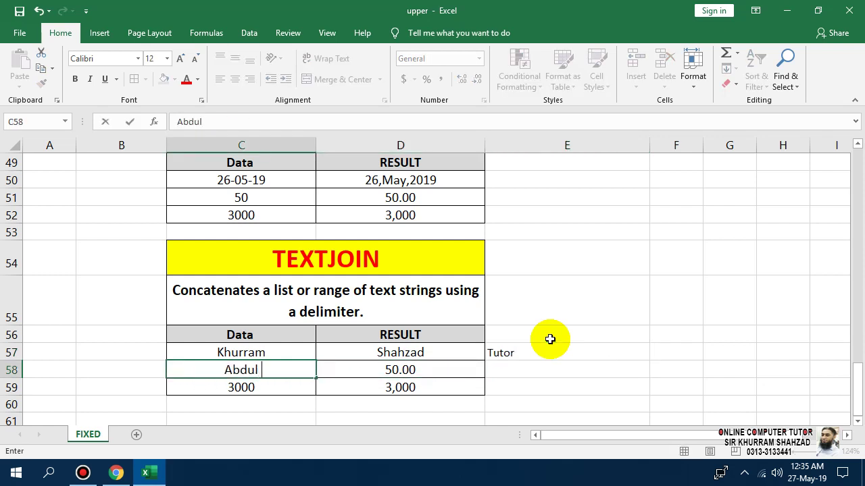
pyautogui.write('Rehman')
pyautogui.press('Right')
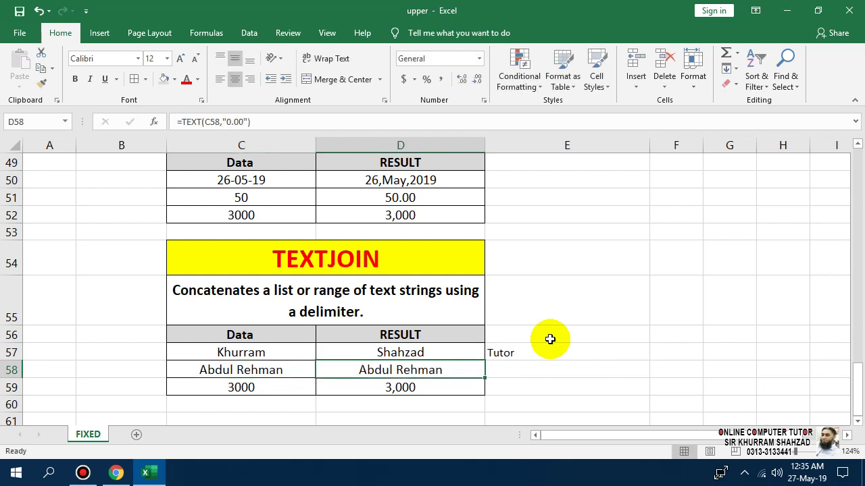
pyautogui.press('Right')
pyautogui.press('Left')
pyautogui.press('Left')
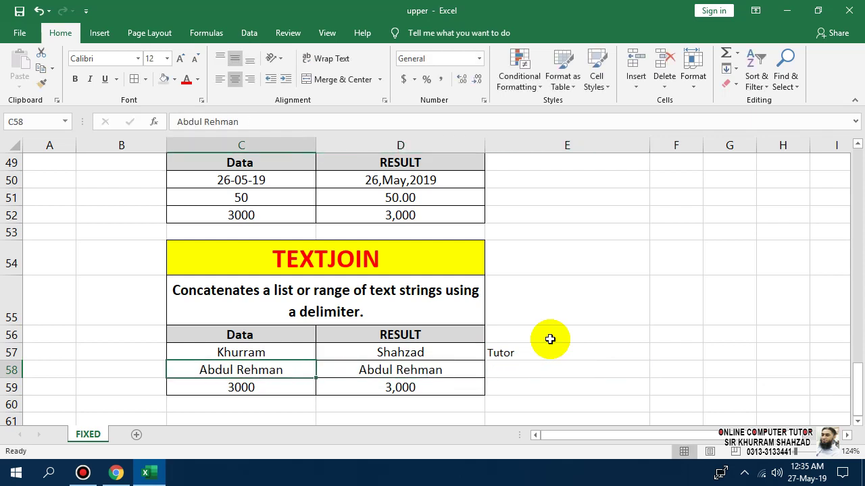
pyautogui.write('Hafiz')
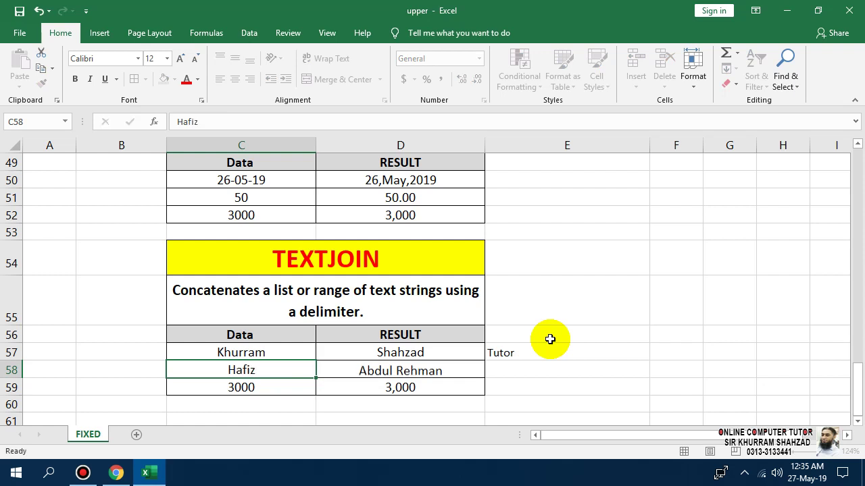
pyautogui.press('Right')
pyautogui.write('Abd')
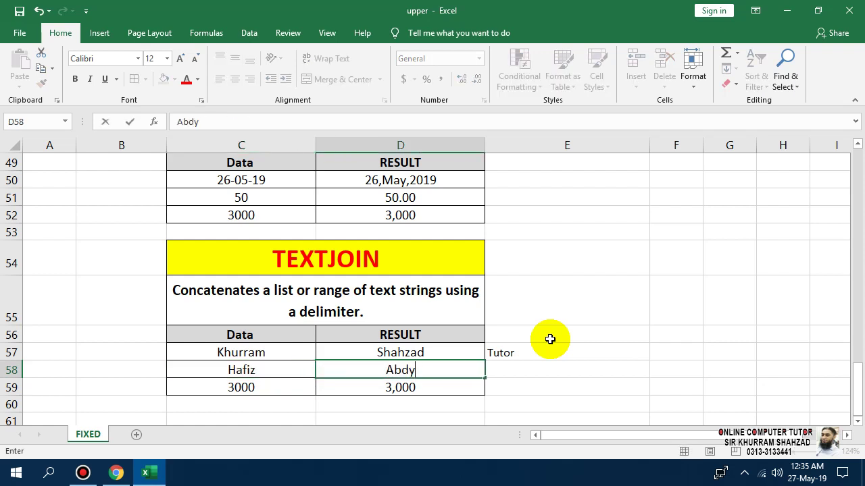
pyautogui.write('ul')
pyautogui.press('Right')
pyautogui.write('Re')
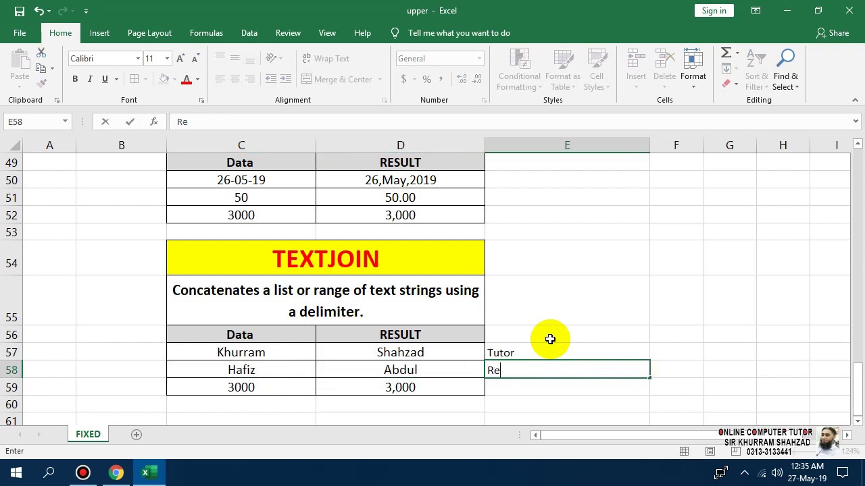
pyautogui.write('hman')
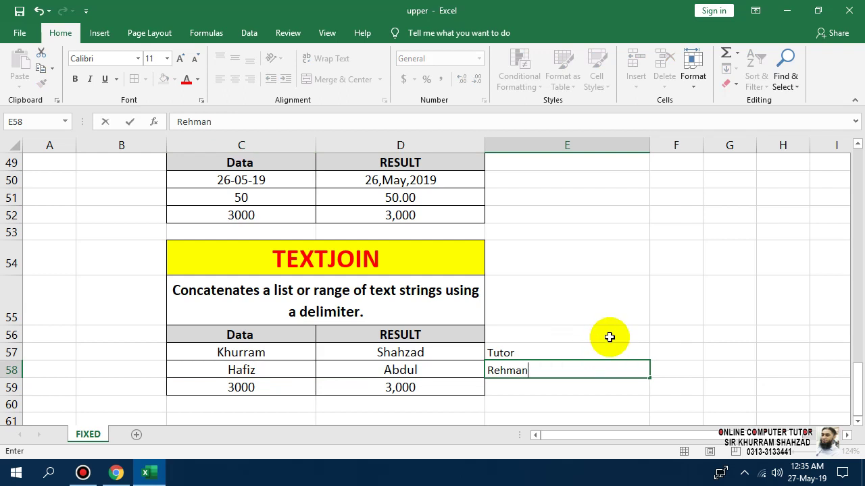
pyautogui.click(606, 336)
pyautogui.moveTo(228, 402); pyautogui.dragTo(427, 387)
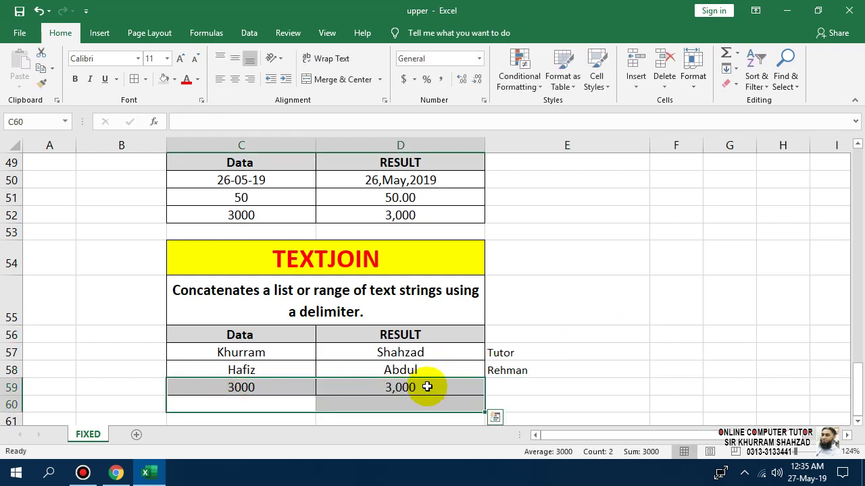
# - Clear the leftover row and enter the header '1st Name' in C56
pyautogui.click(735, 83)
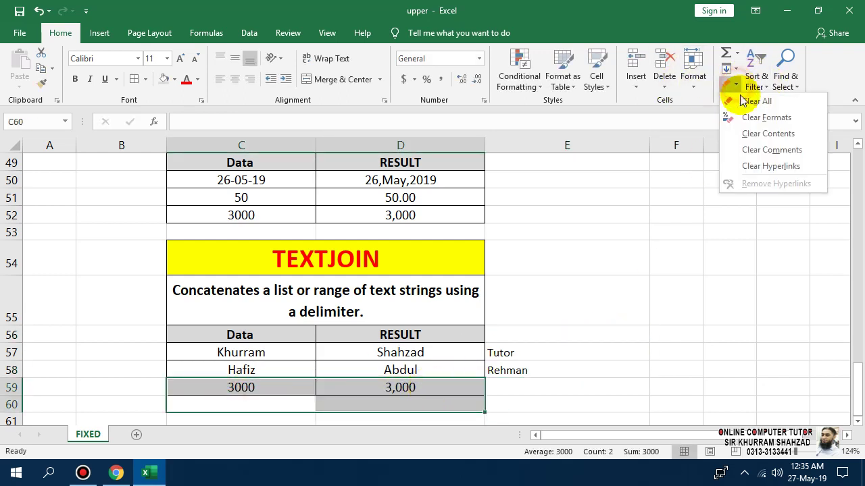
pyautogui.click(746, 100)
pyautogui.click(275, 345)
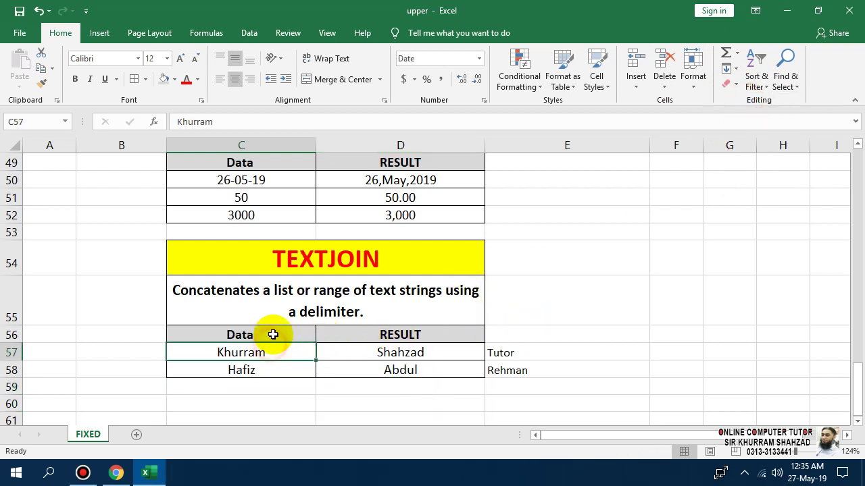
pyautogui.click(274, 334)
pyautogui.write('1')
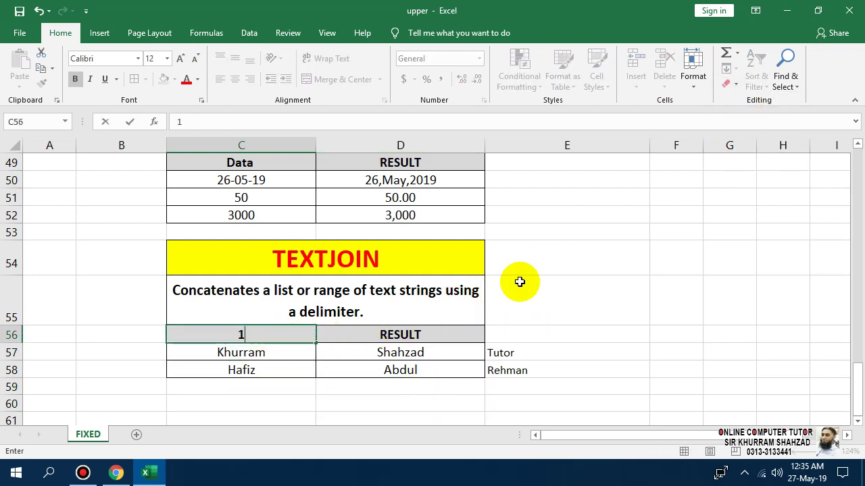
pyautogui.write('st Name')
pyautogui.press('Return')
# - Enter the headers '2nd Name' in D56 and '3rd Name' in E56
pyautogui.press('Right')
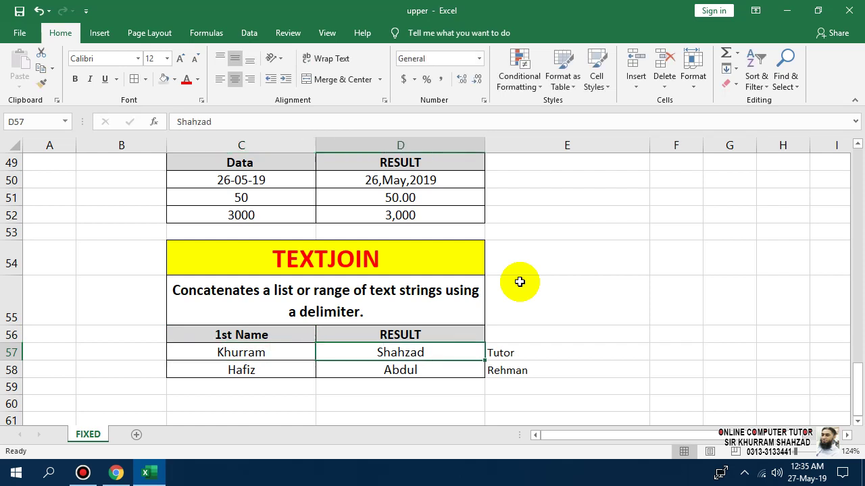
pyautogui.press('Up')
pyautogui.write('2nd N')
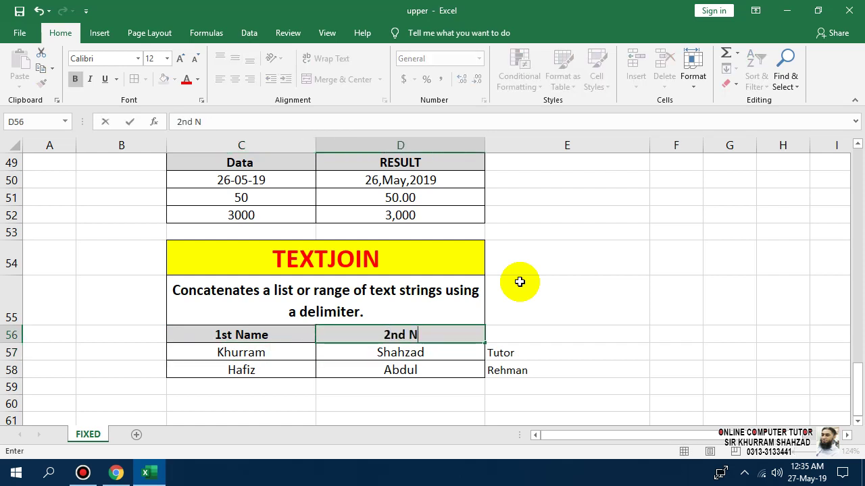
pyautogui.write('ame')
pyautogui.press('Return')
pyautogui.press('Right')
pyautogui.press('Up')
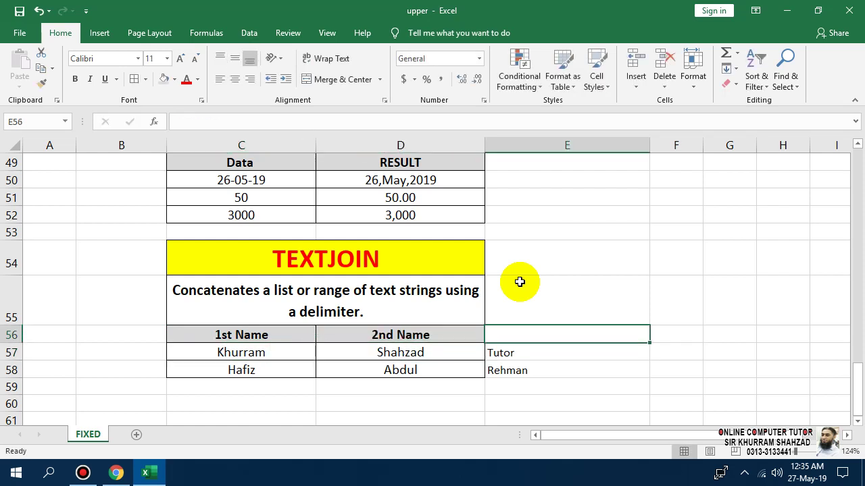
pyautogui.write('3rd Name')
pyautogui.press('Return')
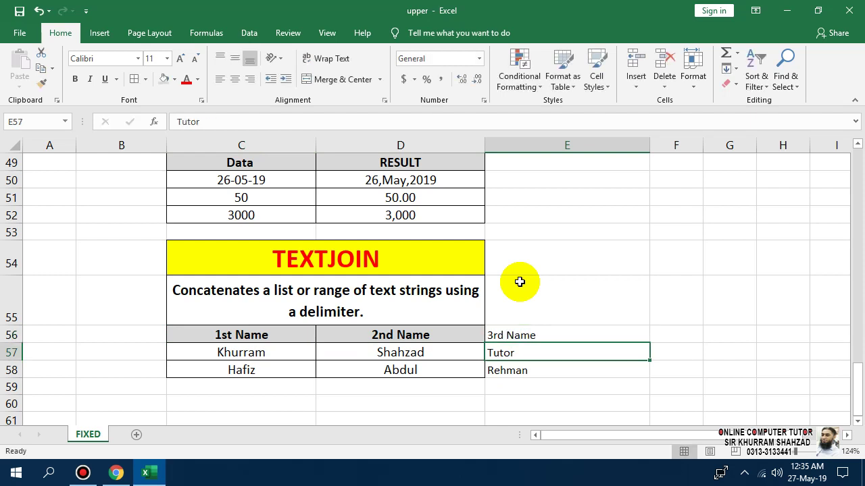
# - Give the 3rd Name header in E56 the same grey bold header style
pyautogui.click(463, 334)
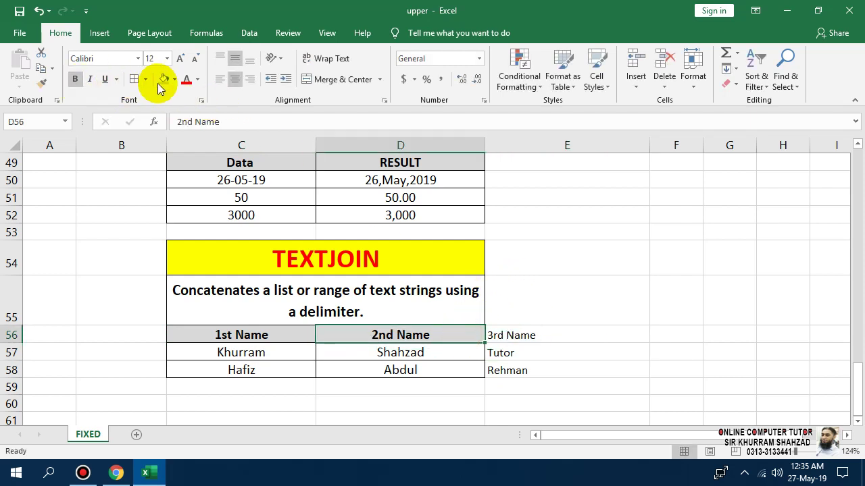
pyautogui.click(531, 335)
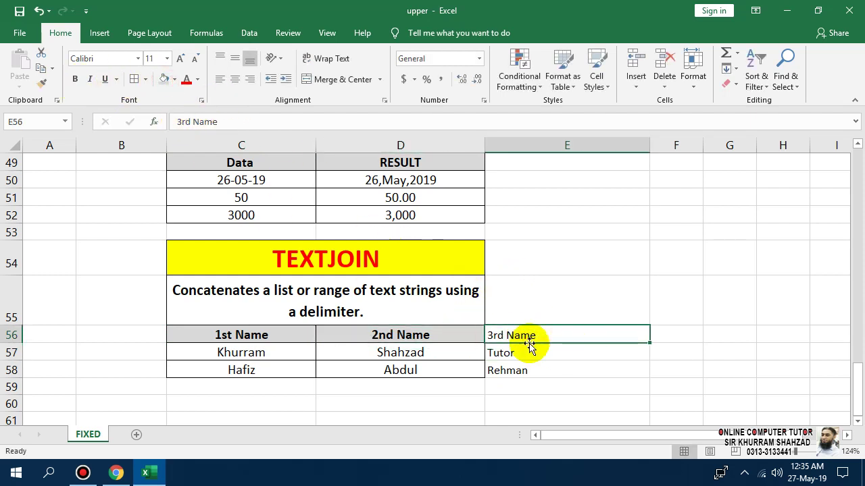
pyautogui.click(42, 82)
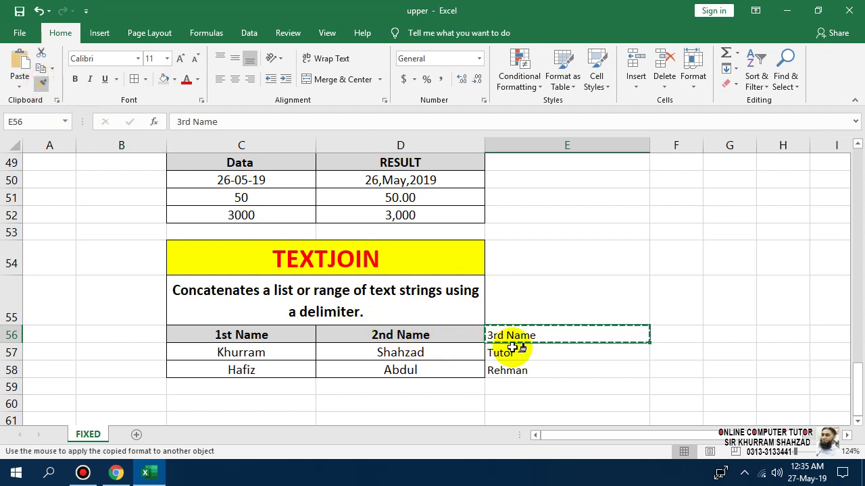
pyautogui.click(423, 334)
pyautogui.click(41, 83)
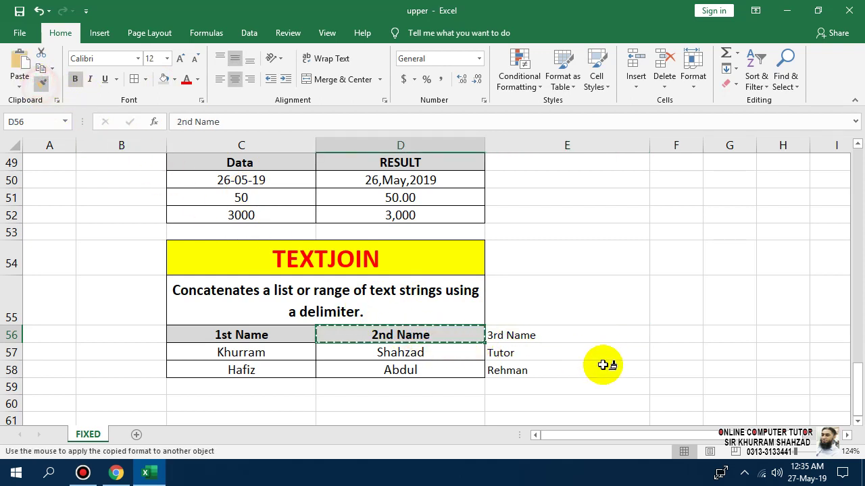
pyautogui.click(554, 331)
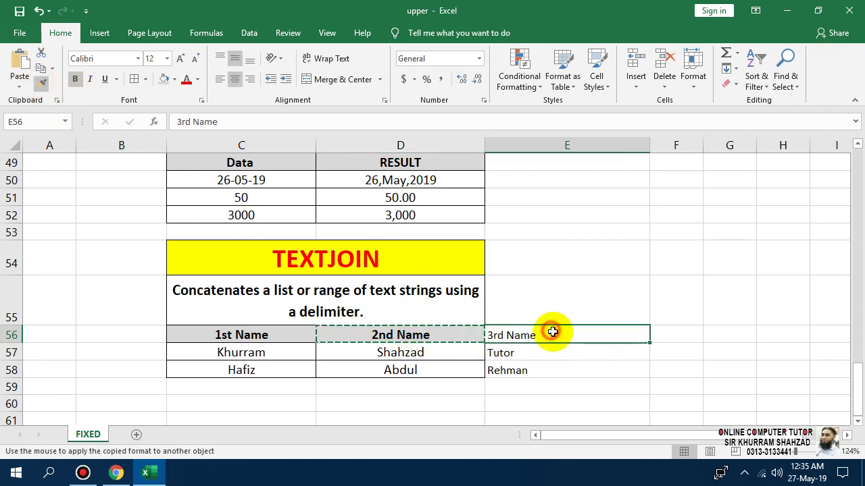
# - Copy the bordered centred cell format to E57:F58 and the header style to F56
pyautogui.click(422, 351)
pyautogui.click(42, 82)
pyautogui.click(517, 351)
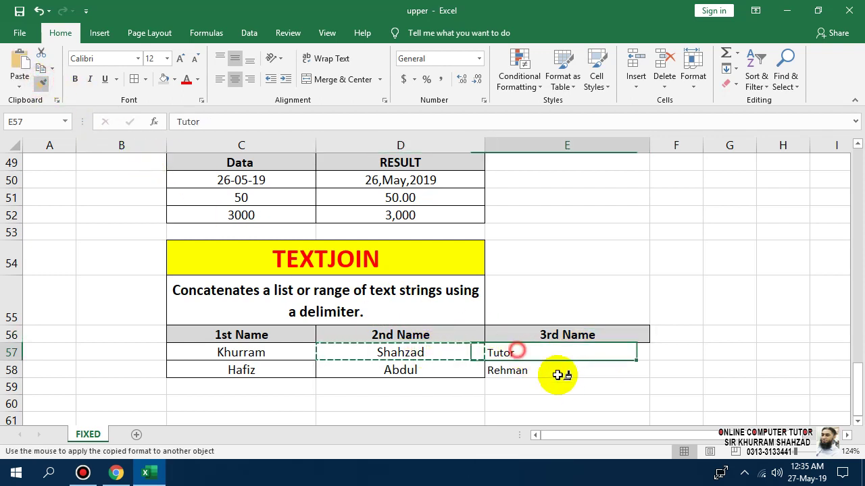
pyautogui.moveTo(557, 375); pyautogui.dragTo(666, 371)
pyautogui.click(642, 334)
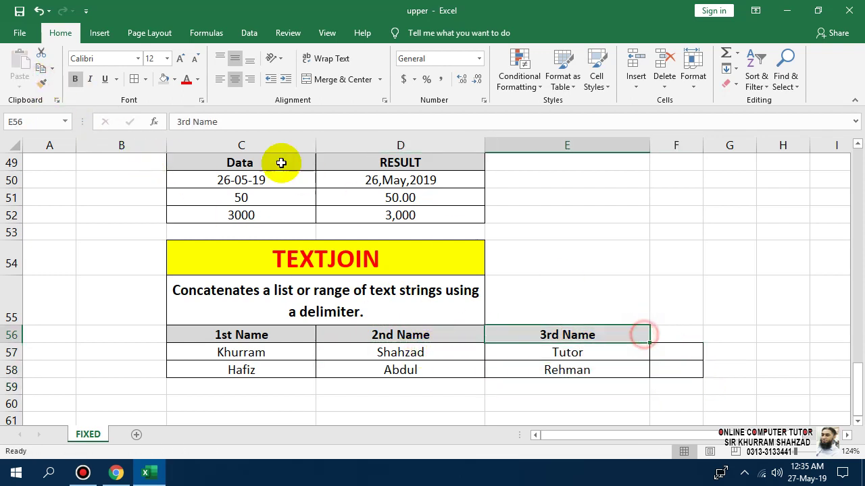
pyautogui.click(42, 83)
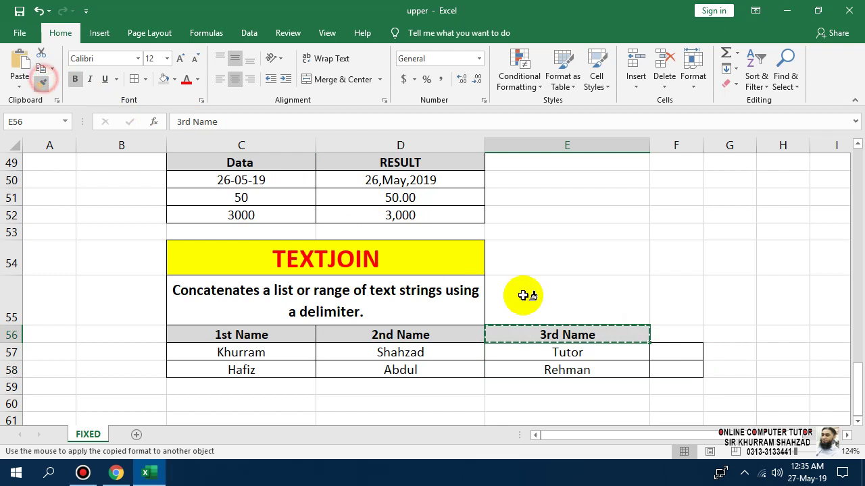
pyautogui.click(670, 334)
# - Enter 'Result' in F56 and narrow columns E, D and C
pyautogui.write('Re')
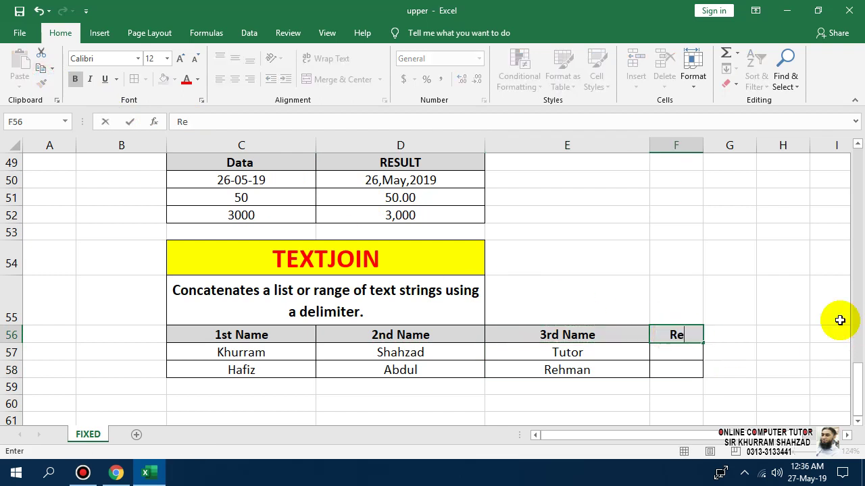
pyautogui.write('sult')
pyautogui.press('Return')
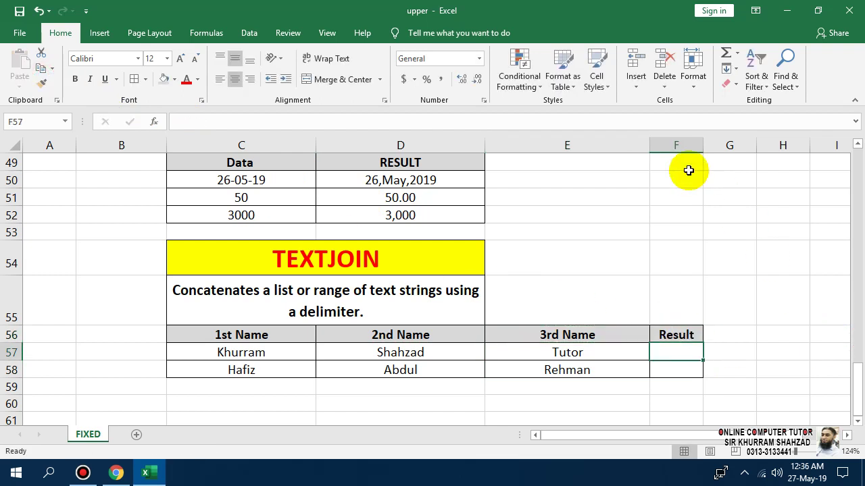
pyautogui.moveTo(650, 145)
pyautogui.mouseDown()
pyautogui.moveTo(546, 145)
pyautogui.moveTo(556, 149)
pyautogui.mouseUp()
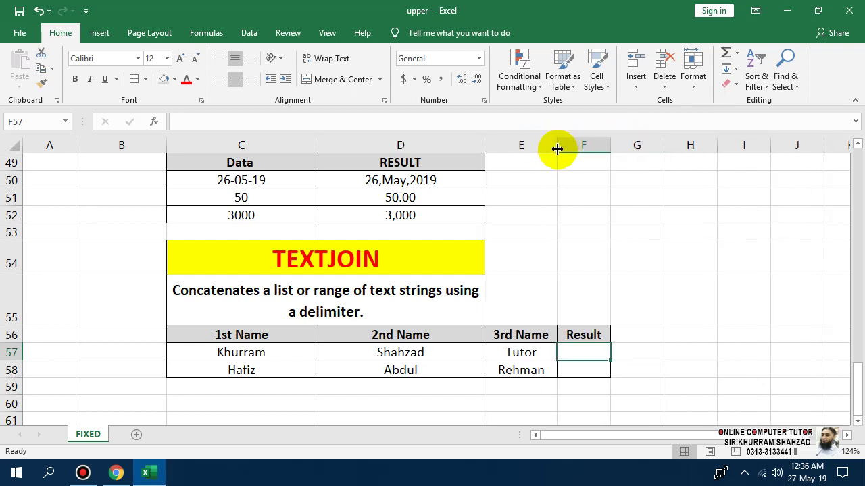
pyautogui.moveTo(484, 145); pyautogui.dragTo(429, 138)
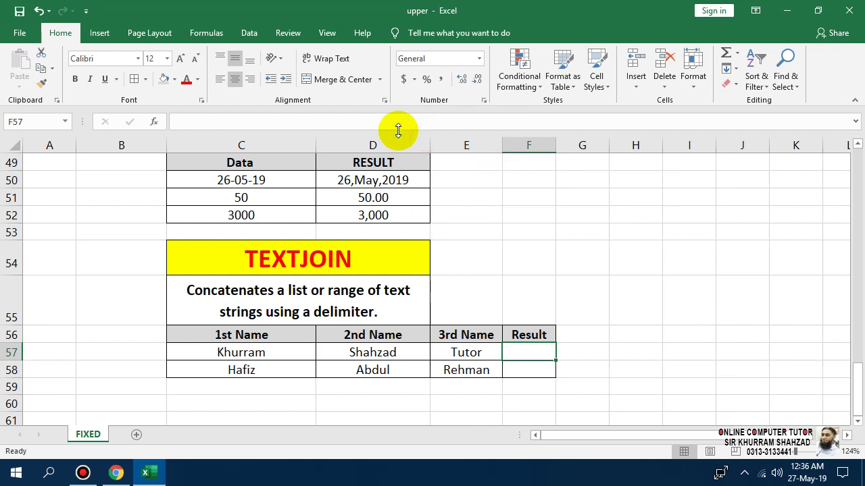
pyautogui.moveTo(315, 145); pyautogui.dragTo(294, 143)
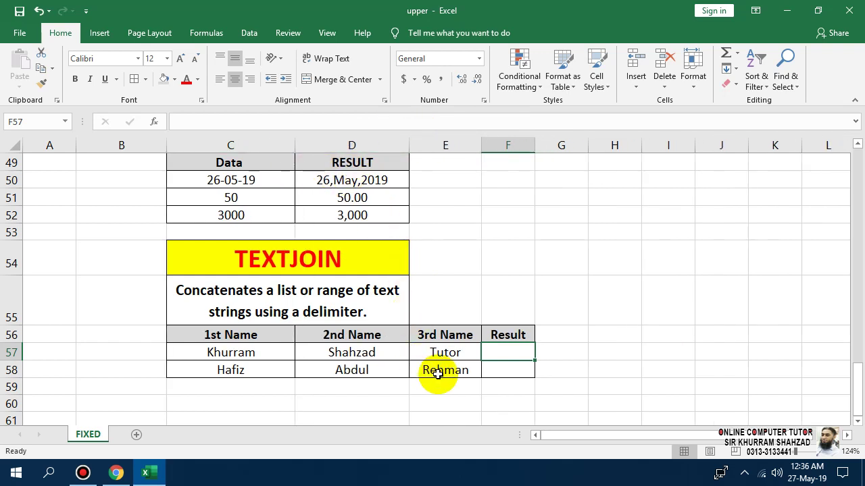
pyautogui.click(493, 353)
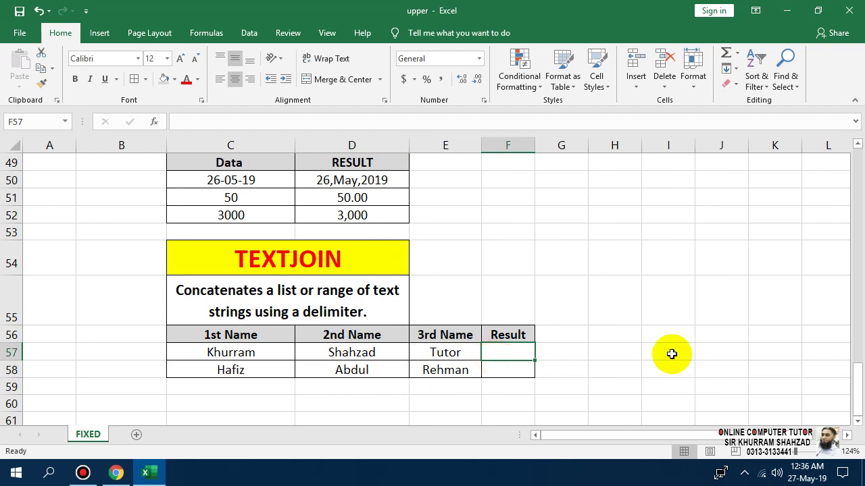
# - Enter =TEXTJOIN(" ",1,C57:E57) in F57 to join the row's names with spaces
pyautogui.write('=text')
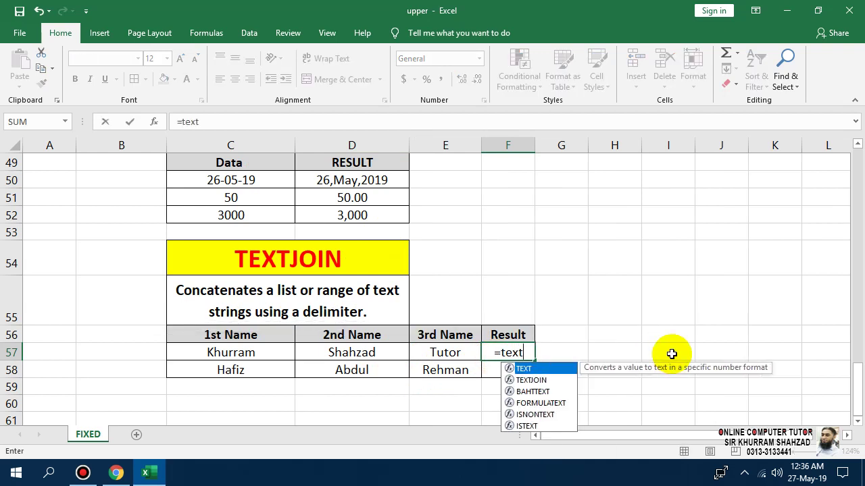
pyautogui.write('join')
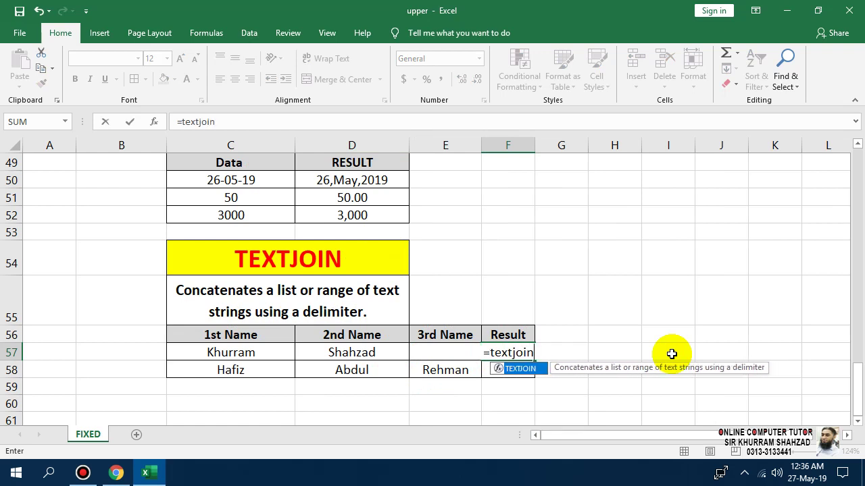
pyautogui.write('(')
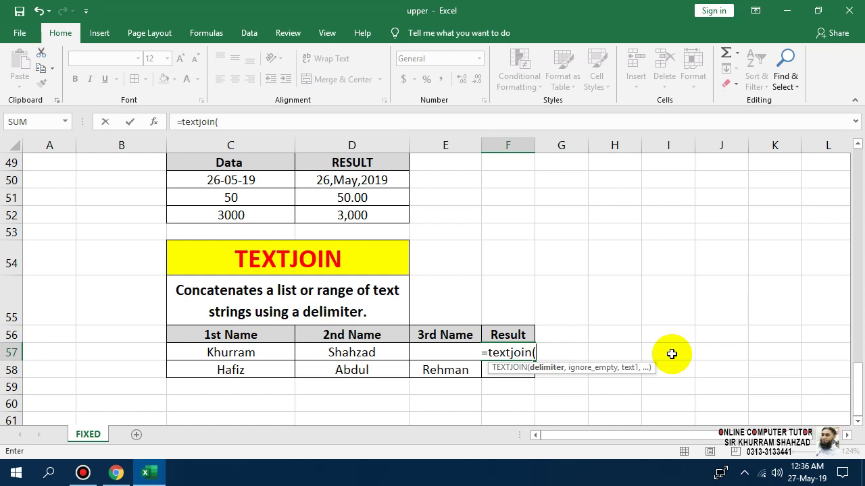
pyautogui.write('" "')
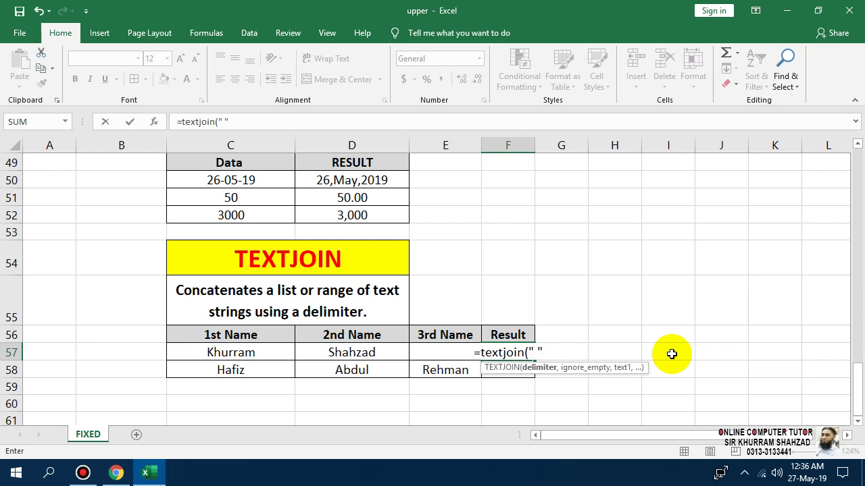
pyautogui.write(',')
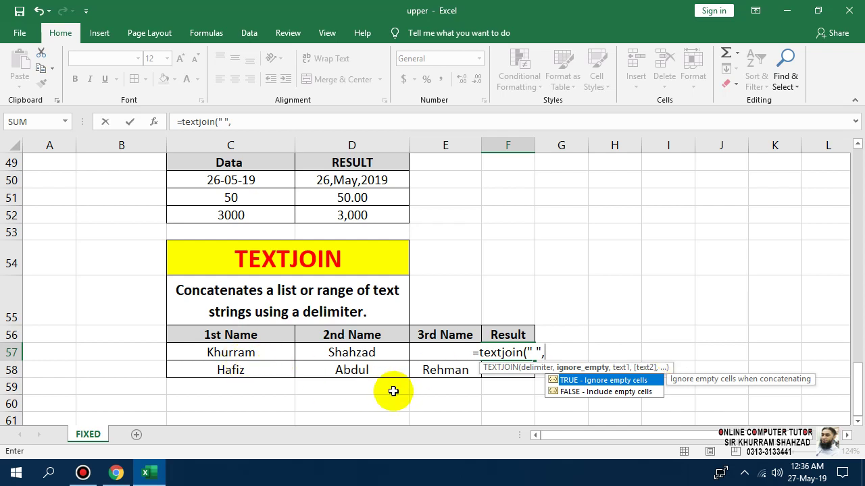
pyautogui.write('1')
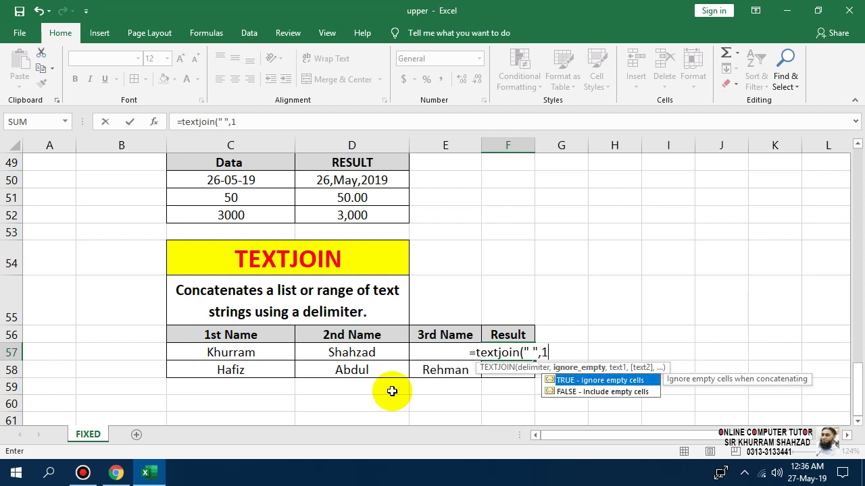
pyautogui.write(',')
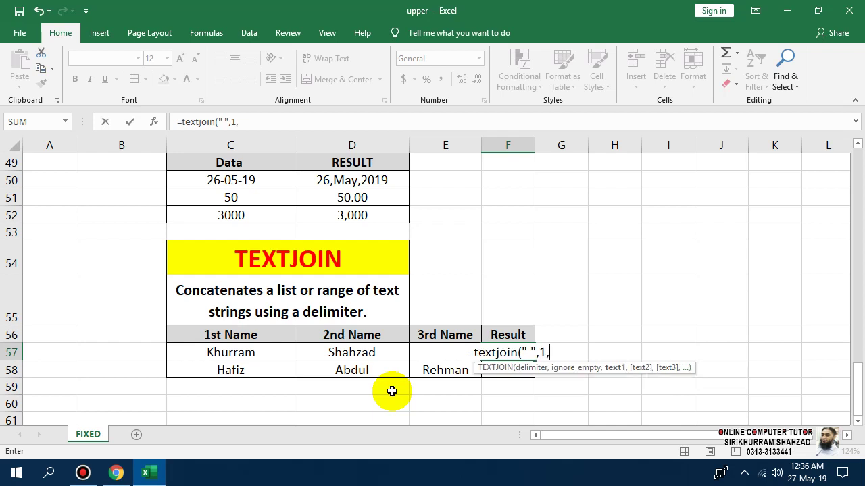
pyautogui.moveTo(238, 352); pyautogui.dragTo(433, 353)
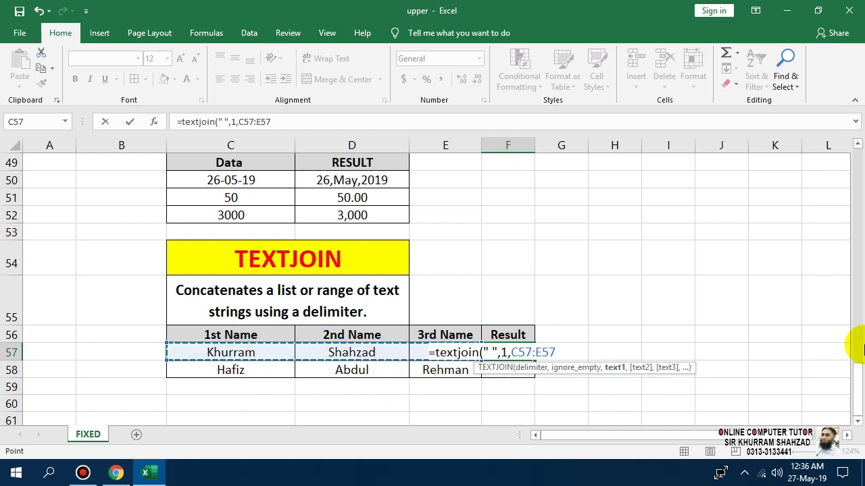
pyautogui.write(')')
pyautogui.press('Return')
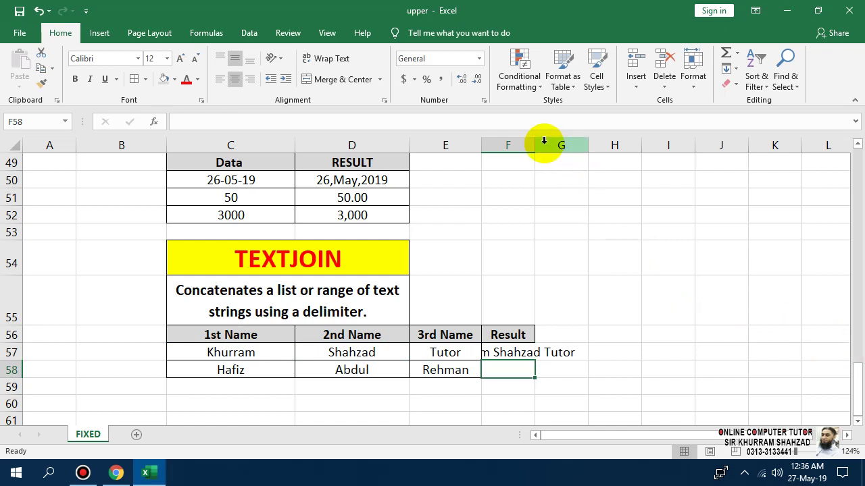
# - Autofit column F and fill the TEXTJOIN formula down to F58
pyautogui.doubleClick(535, 145)
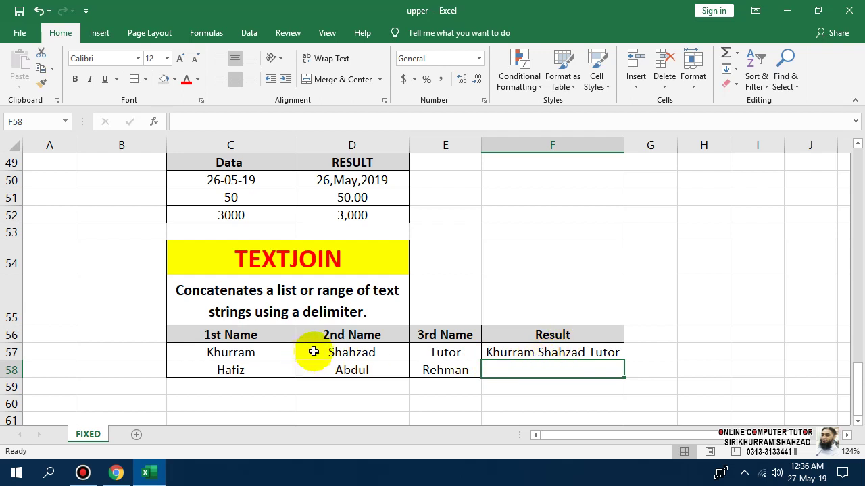
pyautogui.click(490, 354)
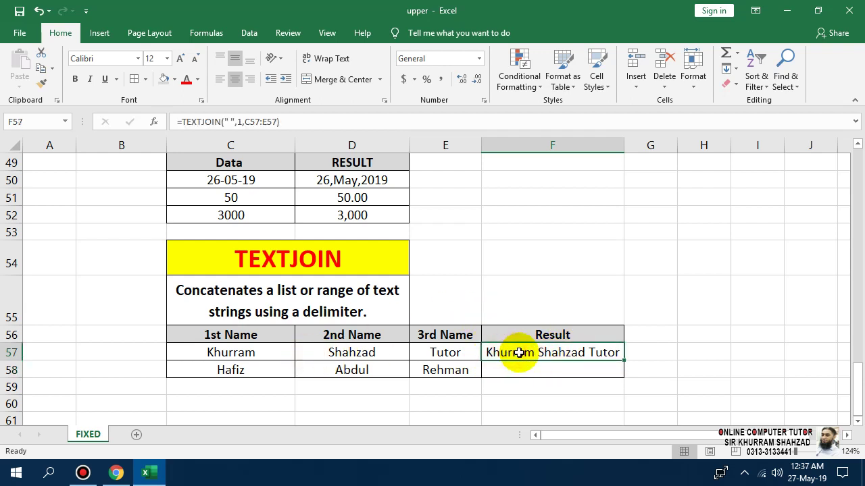
pyautogui.doubleClick(561, 358)
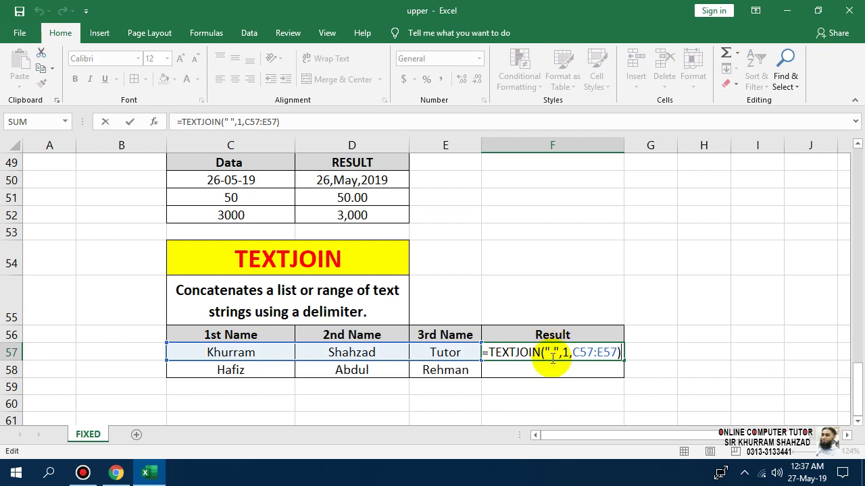
pyautogui.press('Escape')
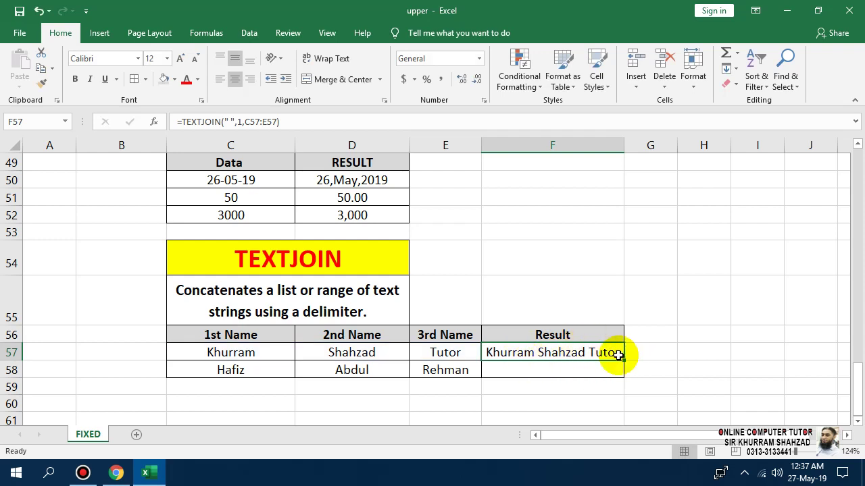
pyautogui.moveTo(623, 360); pyautogui.dragTo(626, 374)
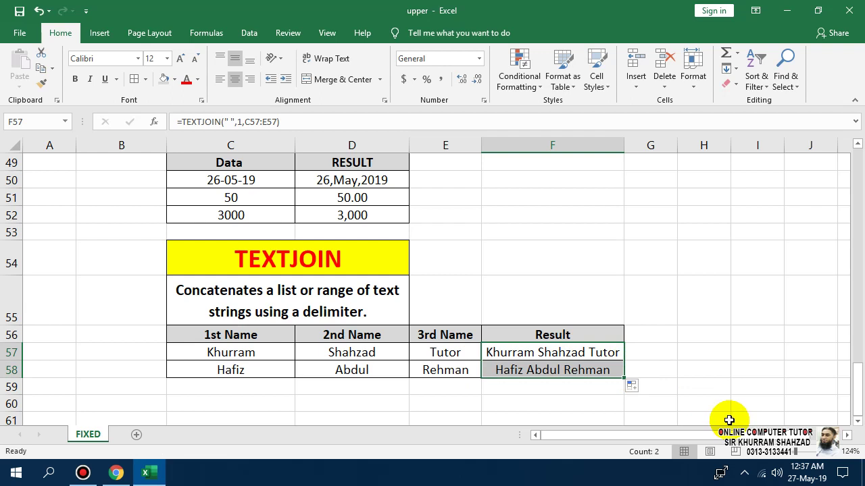
# - Merge & Center the TEXTJOIN title across C54:F54 and its description across C55:F55
pyautogui.moveTo(594, 269); pyautogui.dragTo(284, 258)
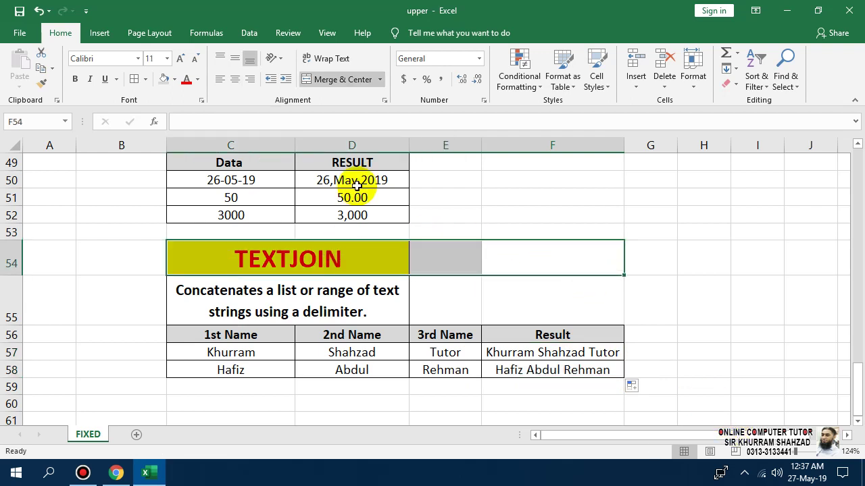
pyautogui.click(336, 81)
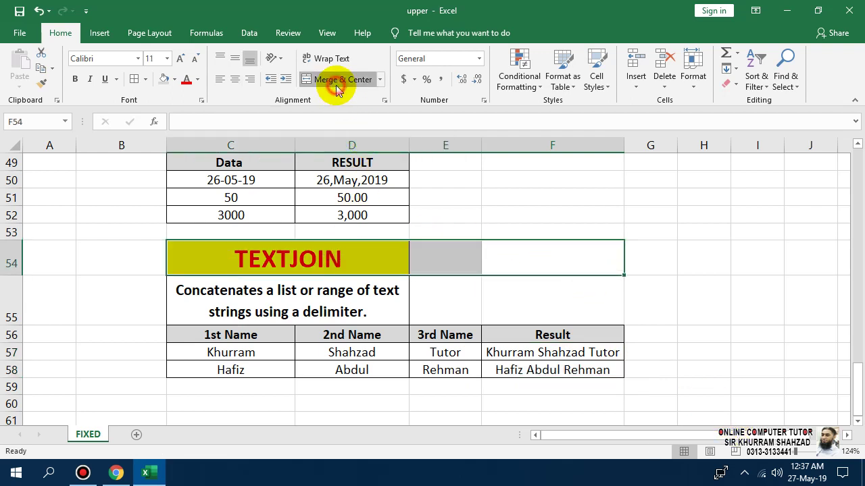
pyautogui.click(561, 313)
pyautogui.moveTo(283, 297); pyautogui.dragTo(493, 293)
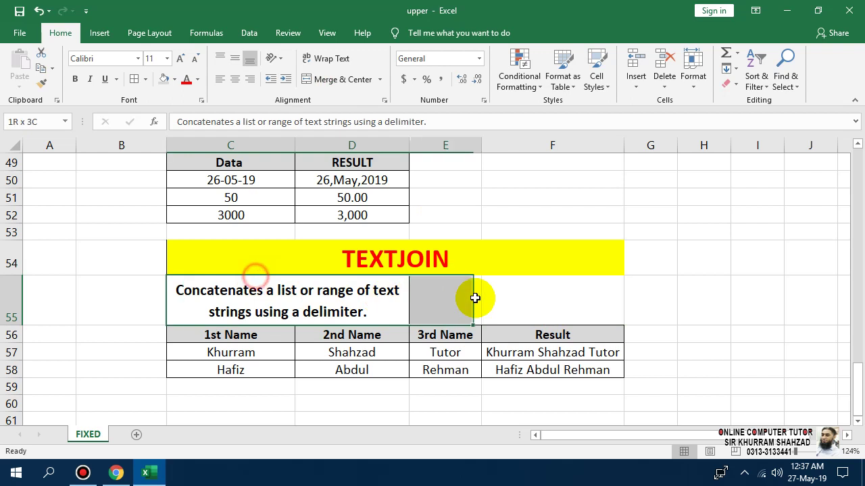
pyautogui.click(309, 79)
pyautogui.click(423, 382)
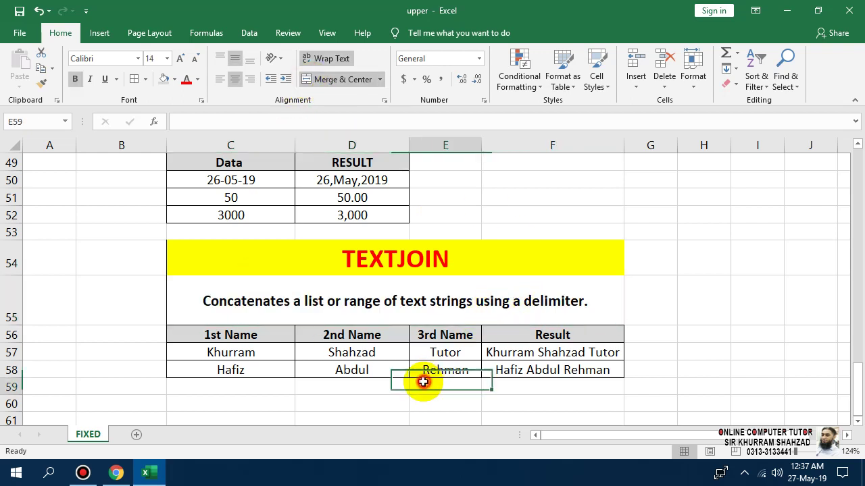
pyautogui.scroll(-1, 423, 382)
pyautogui.click(276, 350)
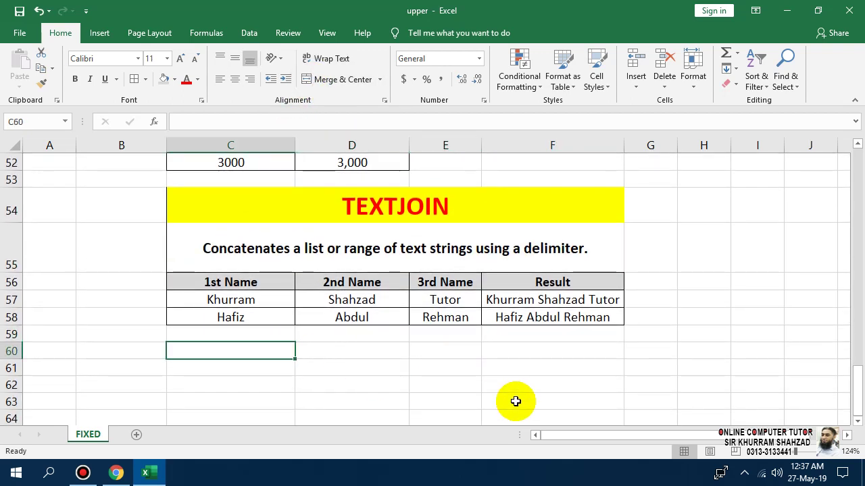
# - Enter two uppercase comma-separated name pairs in C60 and C61, adding the missing space after the comma
pyautogui.write('KHURRAM, SHAHZAD')
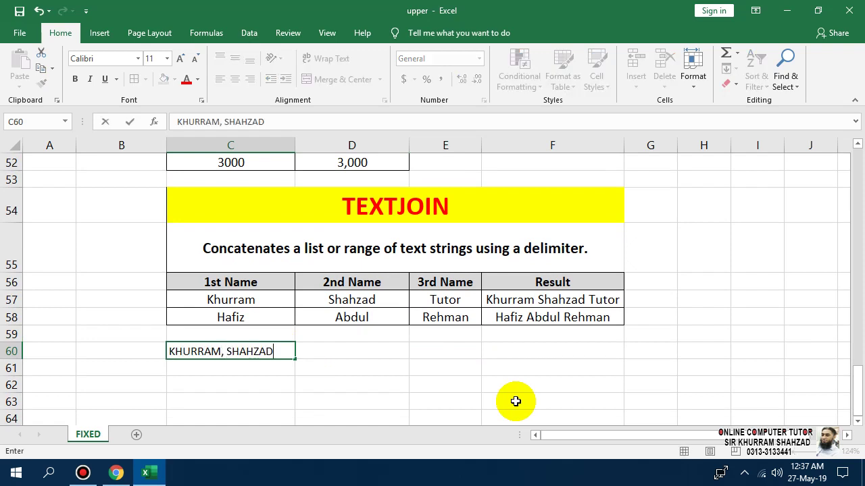
pyautogui.press('Return')
pyautogui.write('ABDUL,R')
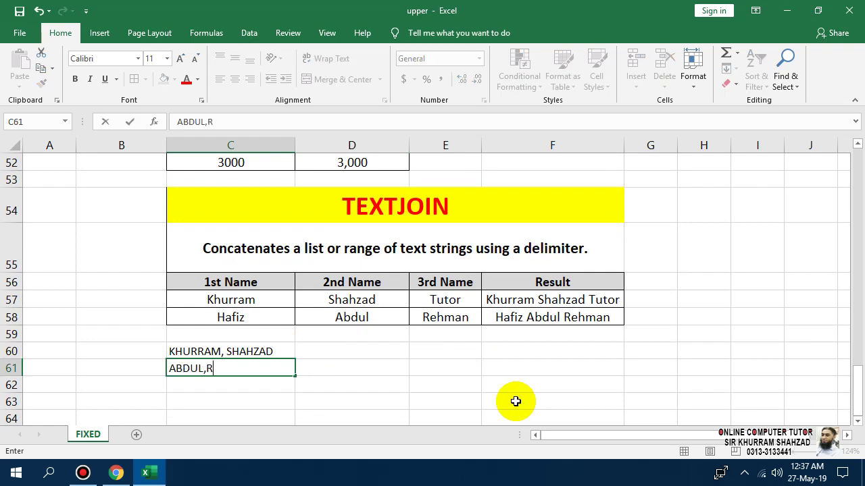
pyautogui.write('EHMAN')
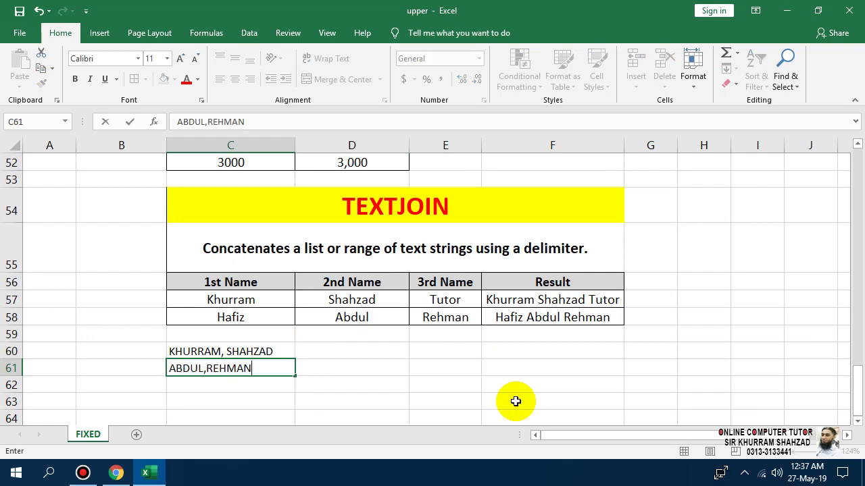
pyautogui.press('Left')
pyautogui.press('Right')
pyautogui.press('F2')
pyautogui.press('Left')
pyautogui.press('Return')
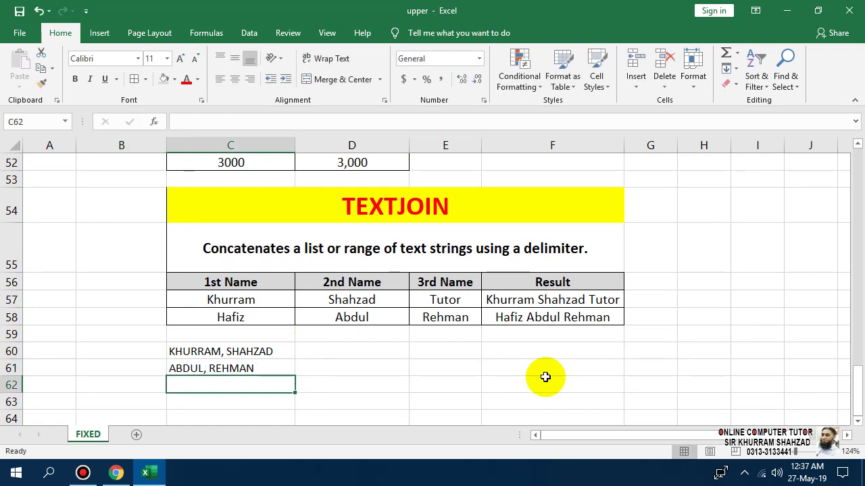
pyautogui.moveTo(263, 357); pyautogui.dragTo(262, 371)
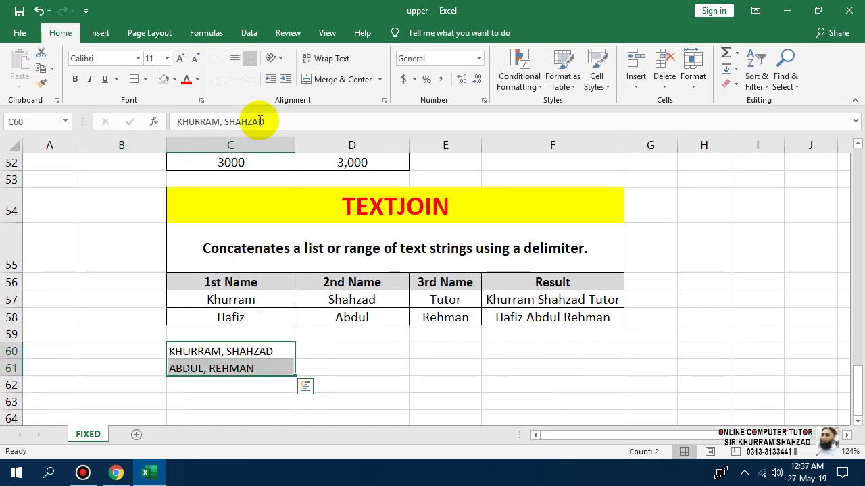
pyautogui.click(249, 33)
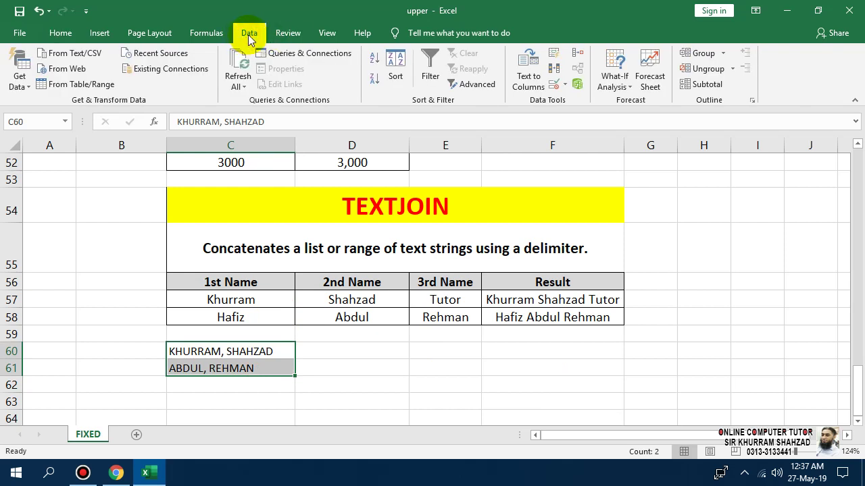
# - Split C60:C61 into two columns with Text to Columns, delimited by comma instead of tab
pyautogui.click(535, 80)
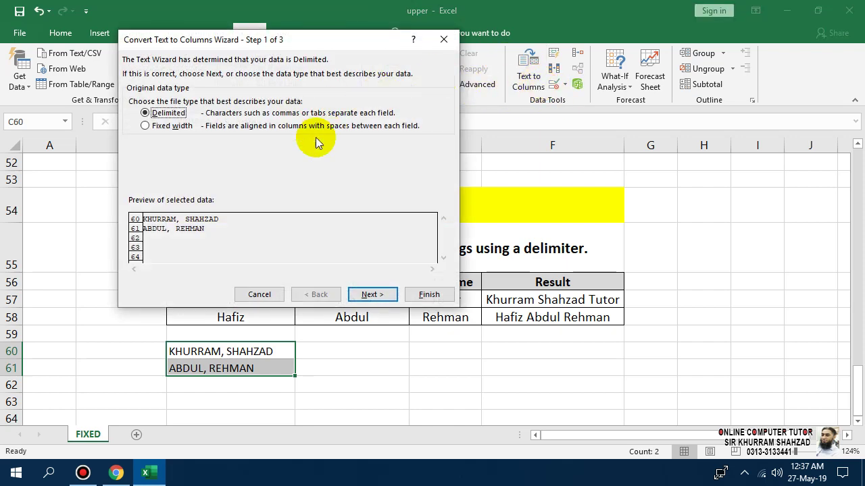
pyautogui.moveTo(257, 44); pyautogui.dragTo(473, 41)
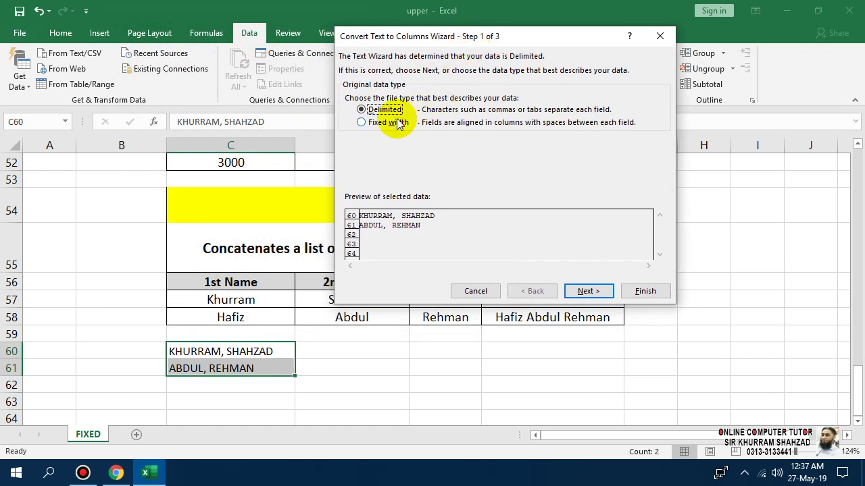
pyautogui.click(588, 291)
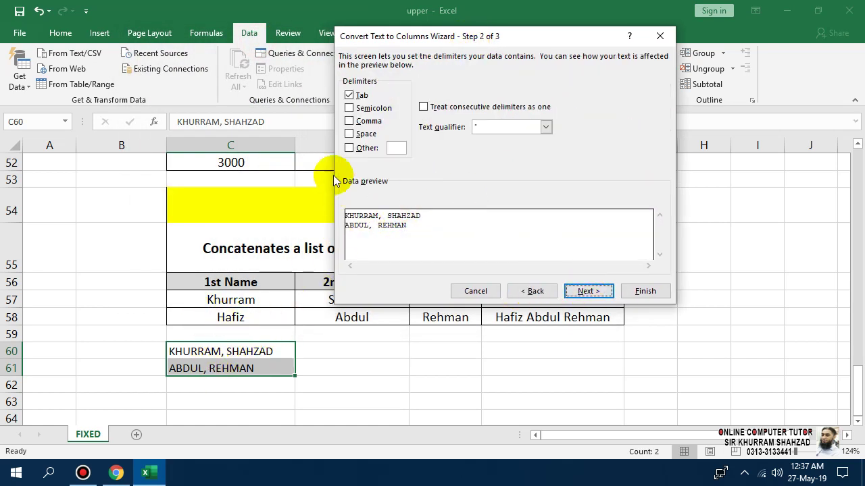
pyautogui.click(349, 95)
pyautogui.click(348, 121)
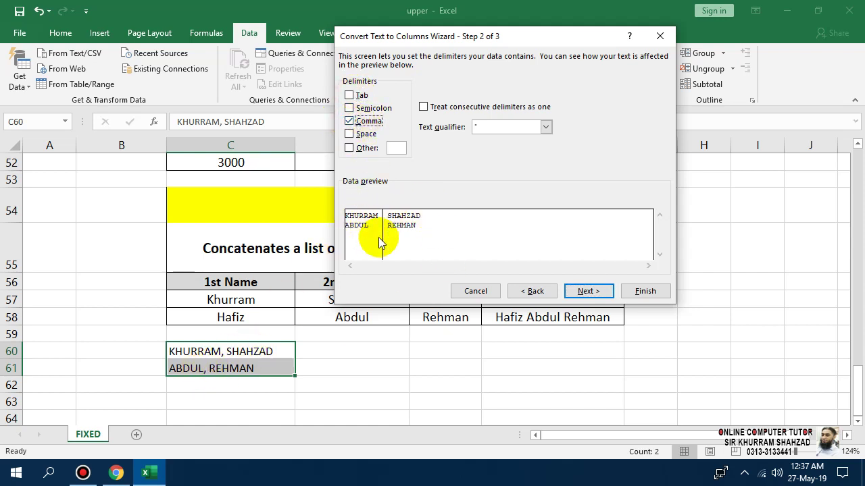
pyautogui.click(596, 291)
pyautogui.click(643, 292)
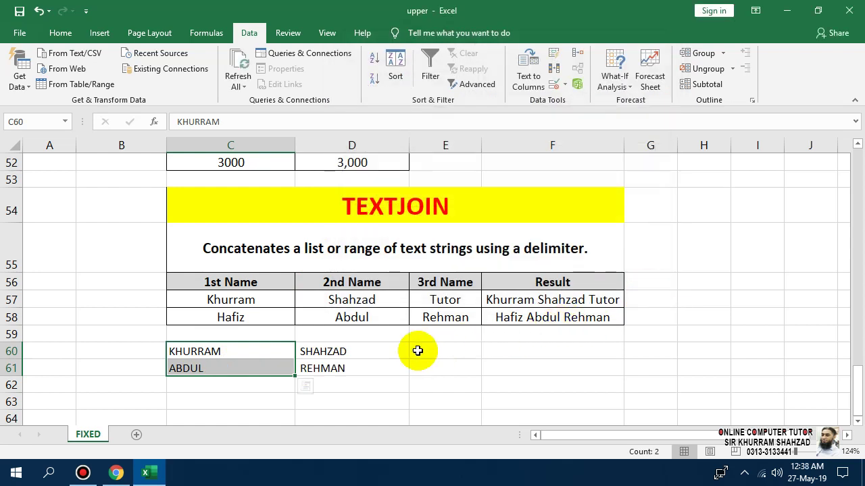
# - Check the split names, then delete the contents of C60:D61
pyautogui.click(202, 350)
pyautogui.click(300, 351)
pyautogui.click(230, 370)
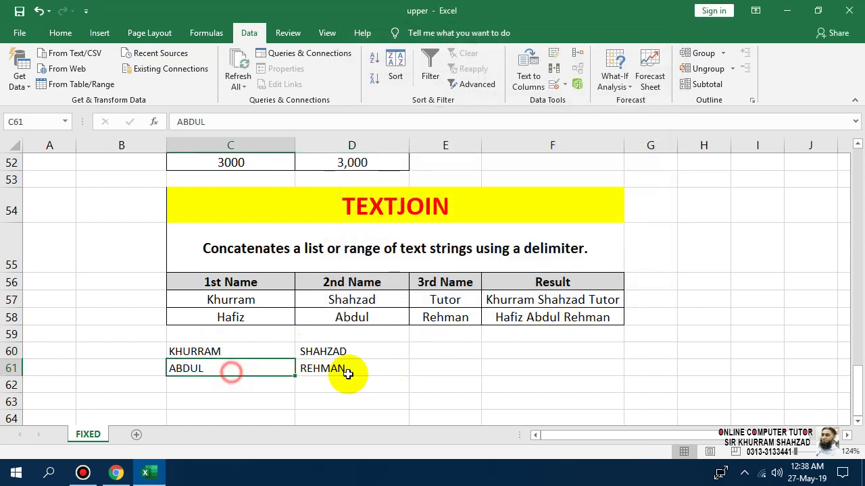
pyautogui.click(351, 371)
pyautogui.click(233, 359)
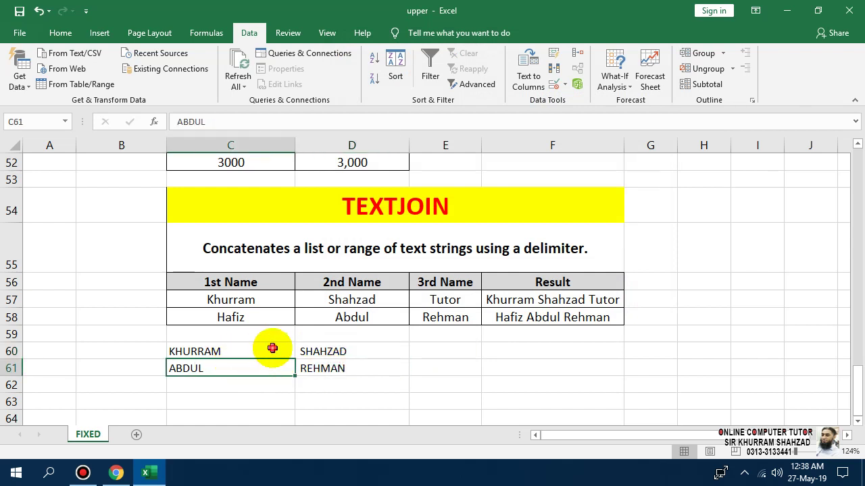
pyautogui.click(358, 350)
pyautogui.click(244, 371)
pyautogui.click(241, 351)
pyautogui.click(334, 353)
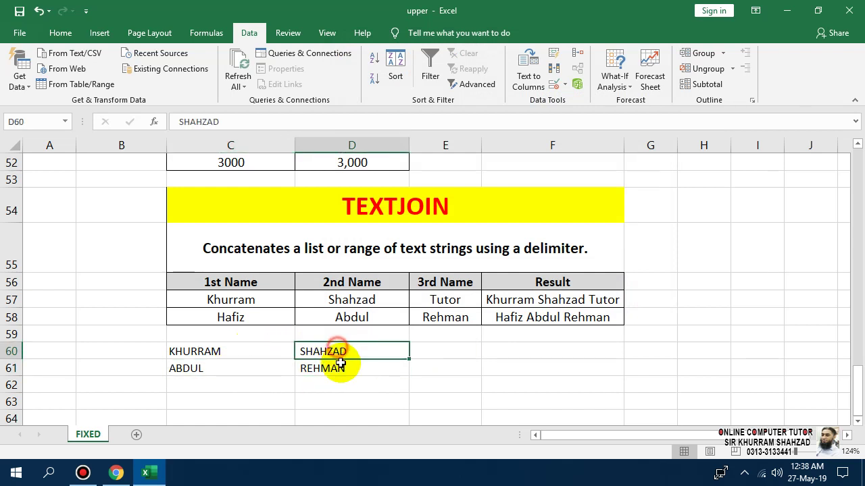
pyautogui.click(273, 369)
pyautogui.moveTo(348, 351); pyautogui.dragTo(223, 363)
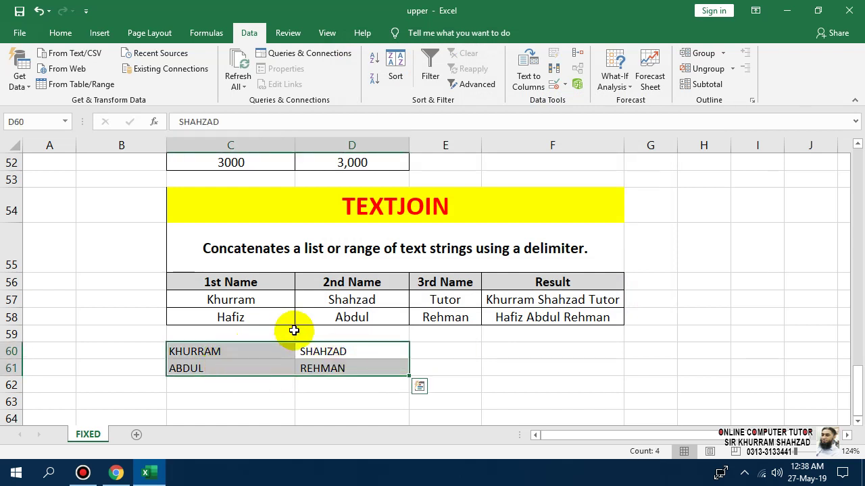
pyautogui.press('Delete')
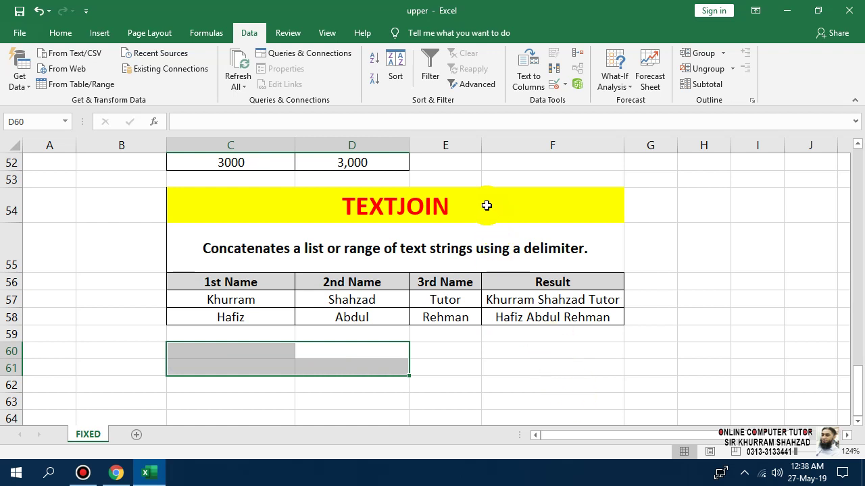
# - Copy the TEXTJOIN table C54:F58 and paste it at C60
pyautogui.moveTo(421, 206); pyautogui.dragTo(434, 322)
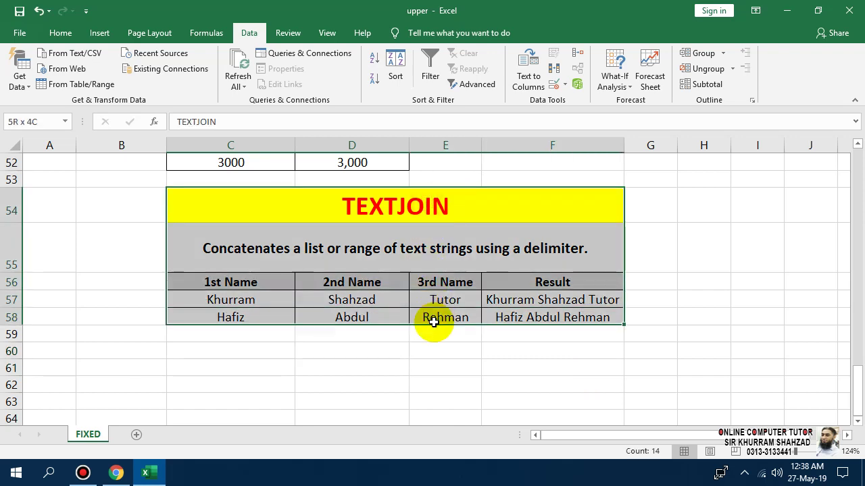
pyautogui.hotkey('ctrl', 'c')
pyautogui.scroll(-1, 475, 332)
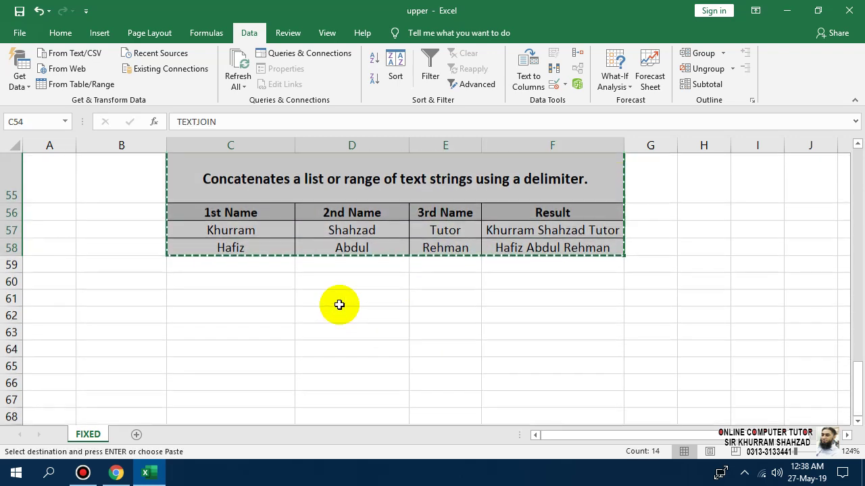
pyautogui.click(265, 284)
pyautogui.hotkey('ctrl', 'v')
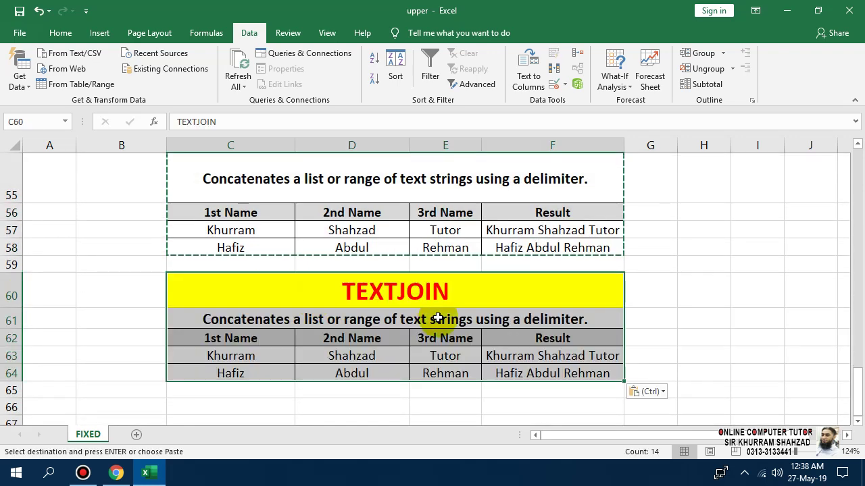
pyautogui.press('Escape')
# - Unmerge the pasted title in C60 and description in C61
pyautogui.click(519, 289)
pyautogui.click(61, 32)
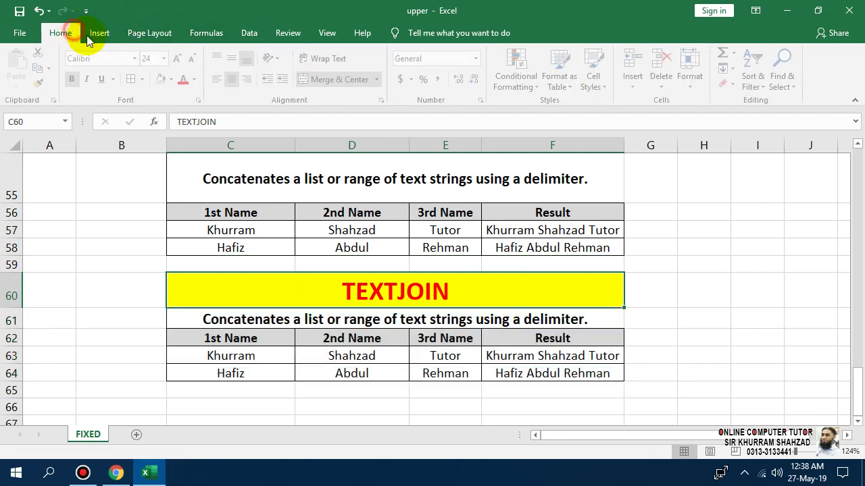
pyautogui.click(351, 79)
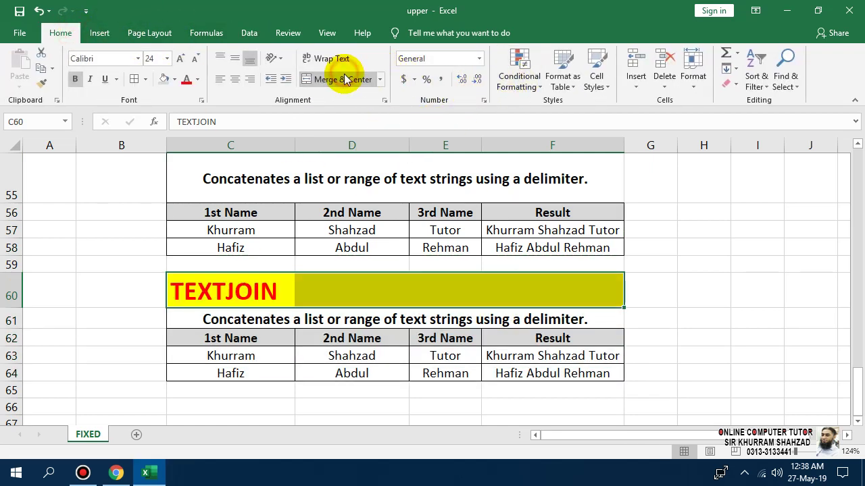
pyautogui.click(533, 313)
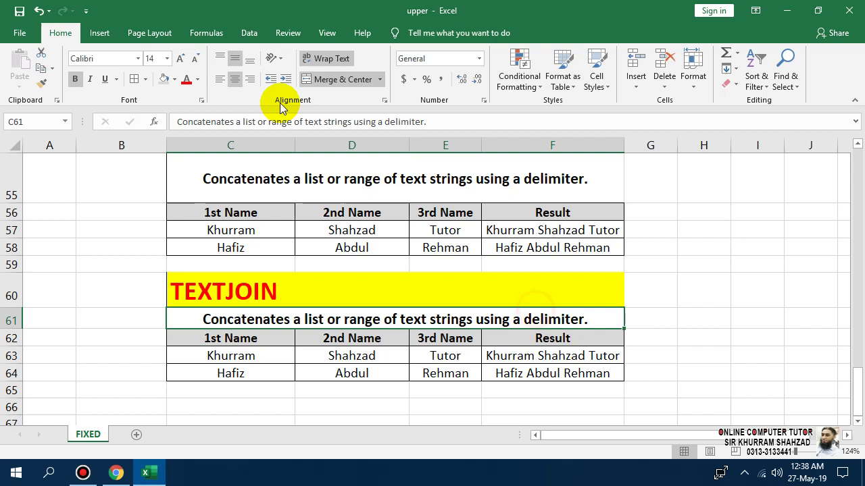
pyautogui.click(329, 80)
# - Clear all from the copied Result column F60:F64 and Merge & Center the title across C60:E60
pyautogui.click(609, 419)
pyautogui.moveTo(557, 286); pyautogui.dragTo(569, 372)
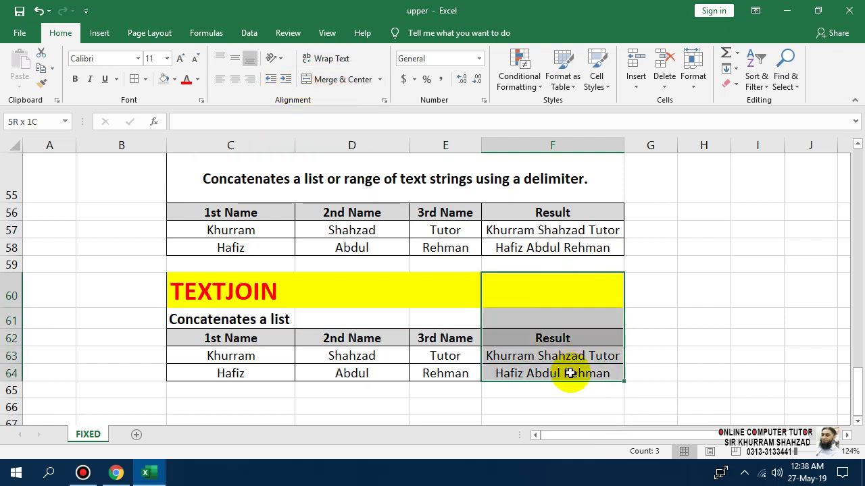
pyautogui.click(733, 83)
pyautogui.click(741, 100)
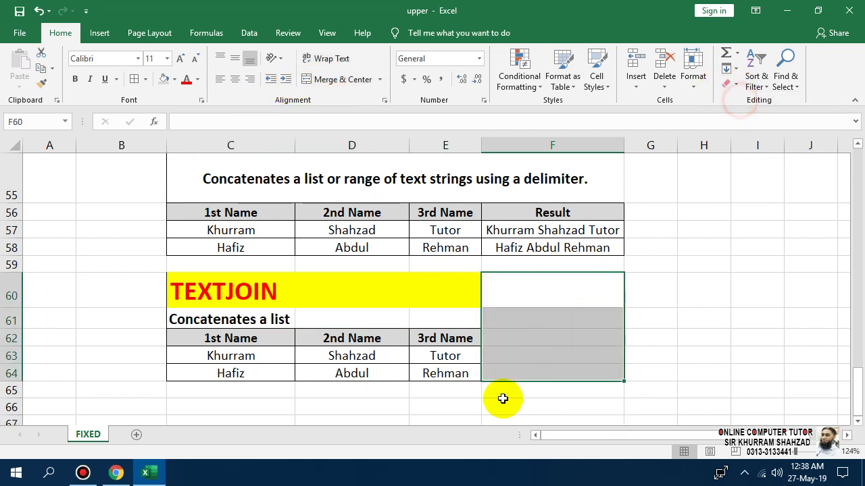
pyautogui.click(492, 419)
pyautogui.moveTo(468, 287); pyautogui.dragTo(266, 286)
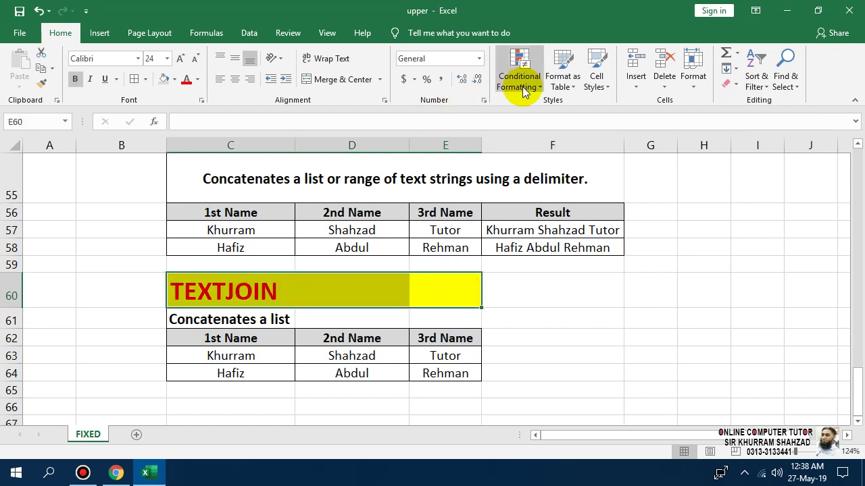
pyautogui.click(345, 79)
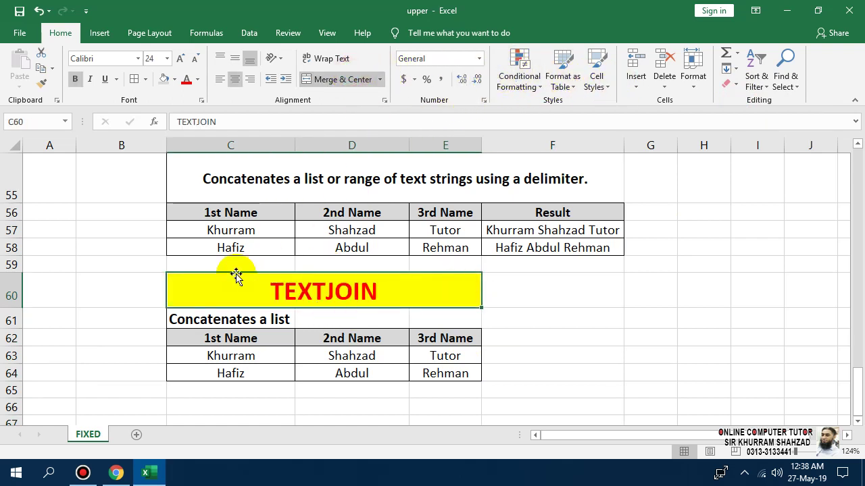
# - Title the copy 'UNICHAR, UNICODE', make row 61 taller and merge C61:E61
pyautogui.write('UNIC')
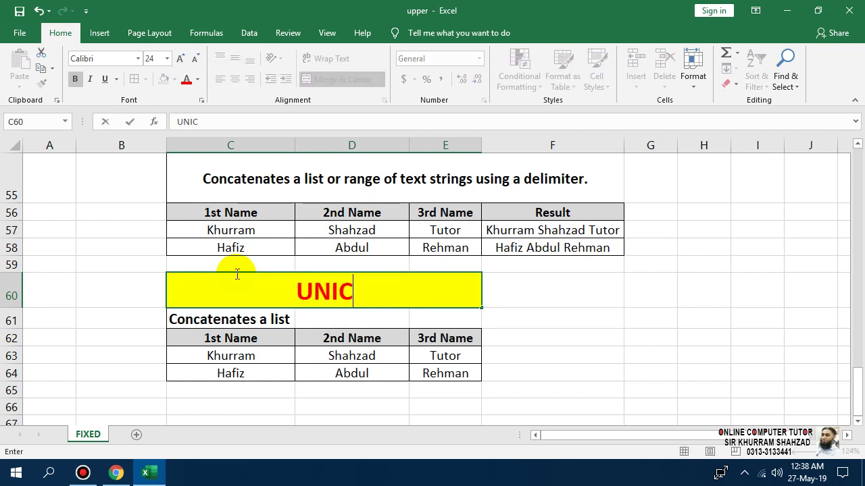
pyautogui.write('HAR, U')
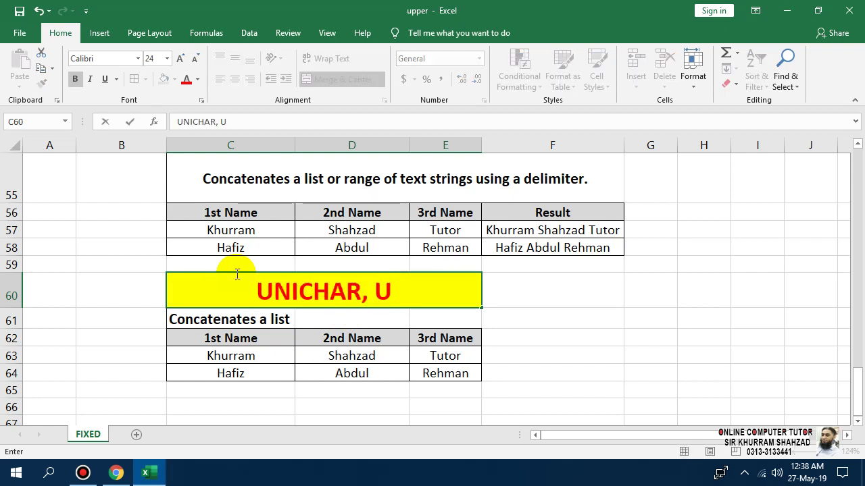
pyautogui.write('NICODE')
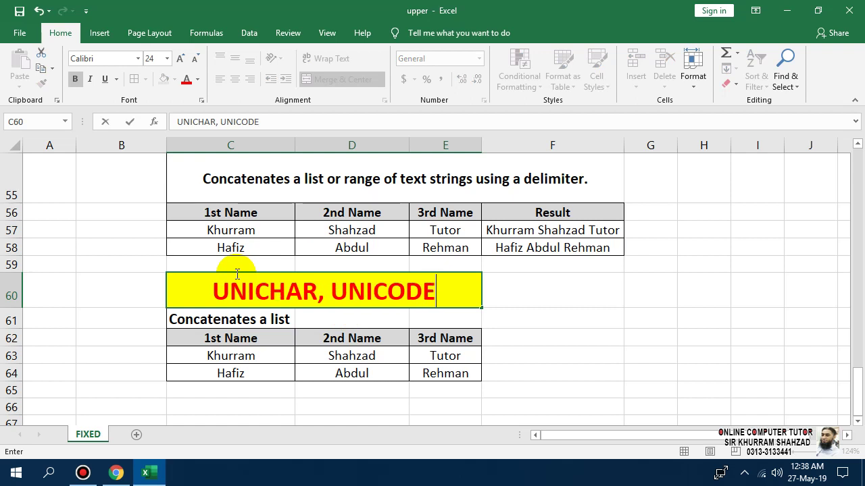
pyautogui.press('Return')
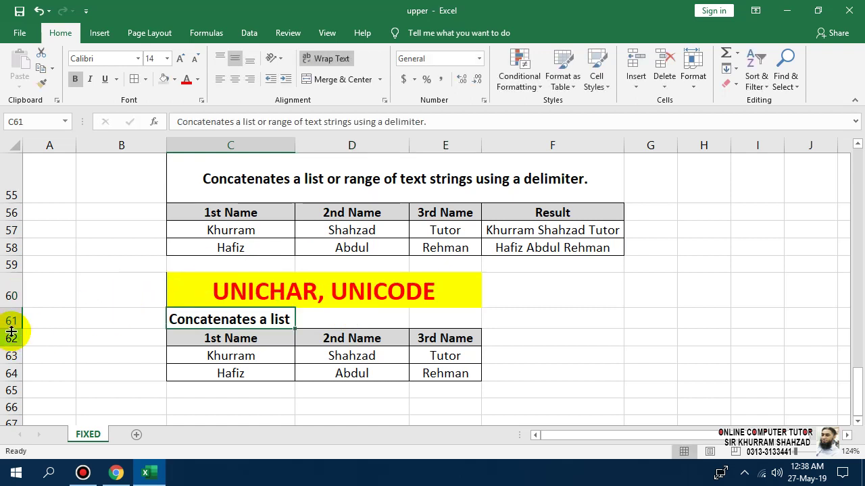
pyautogui.moveTo(10, 329); pyautogui.dragTo(10, 387)
pyautogui.moveTo(285, 332); pyautogui.dragTo(456, 341)
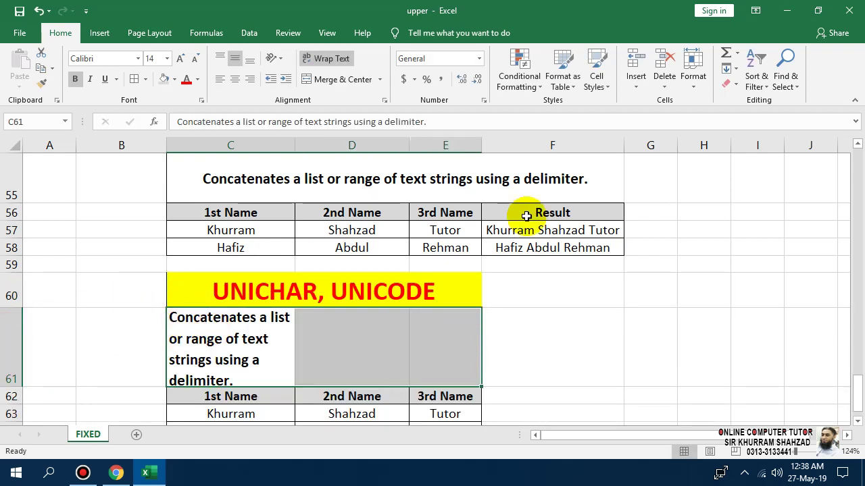
pyautogui.click(335, 80)
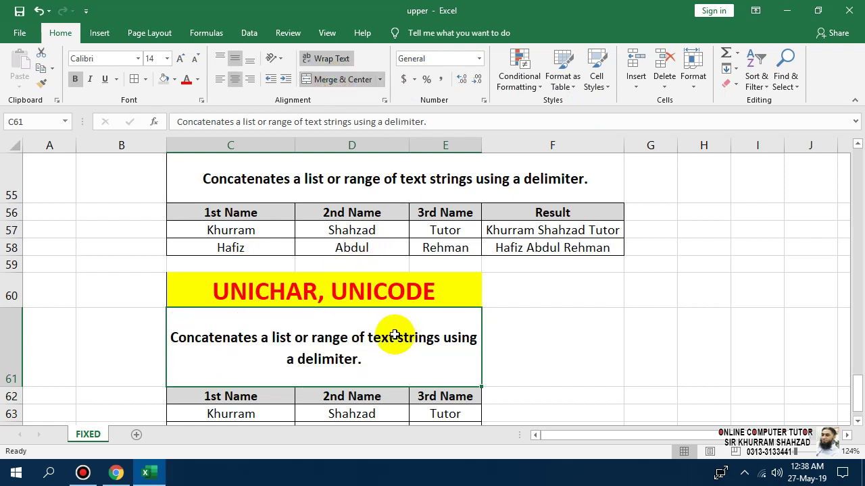
# - Enter 'UNICHAR, Returns the Unicode Characters referenced by the given numeric value.' in C61
pyautogui.write('UNIC')
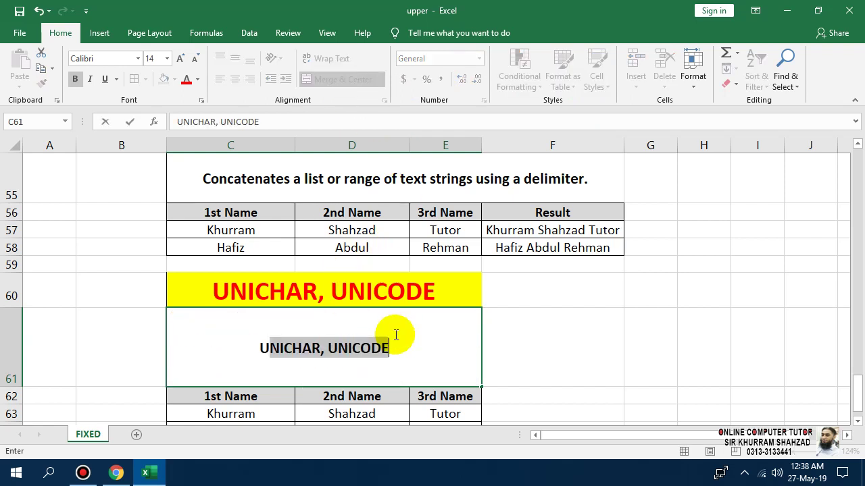
pyautogui.write('HA')
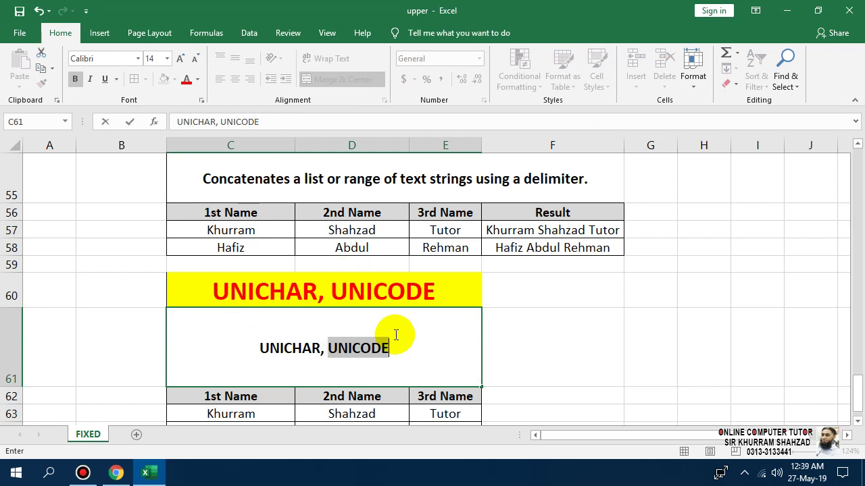
pyautogui.write('R, Ret')
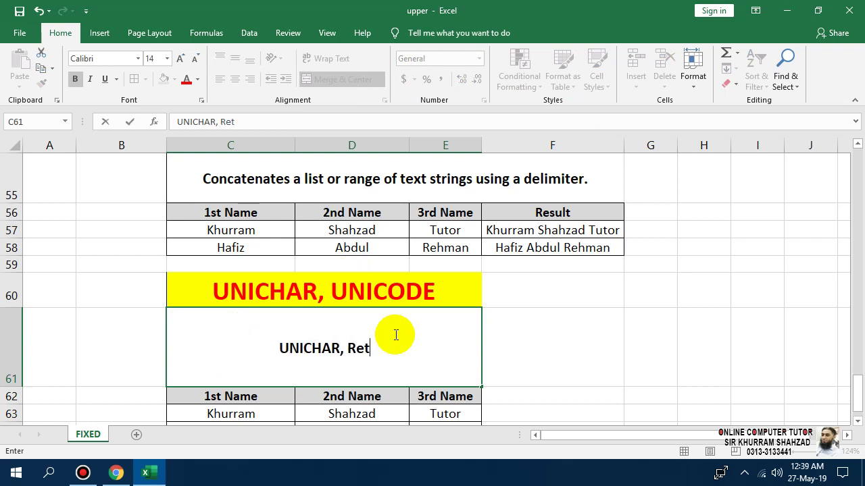
pyautogui.write('urns ')
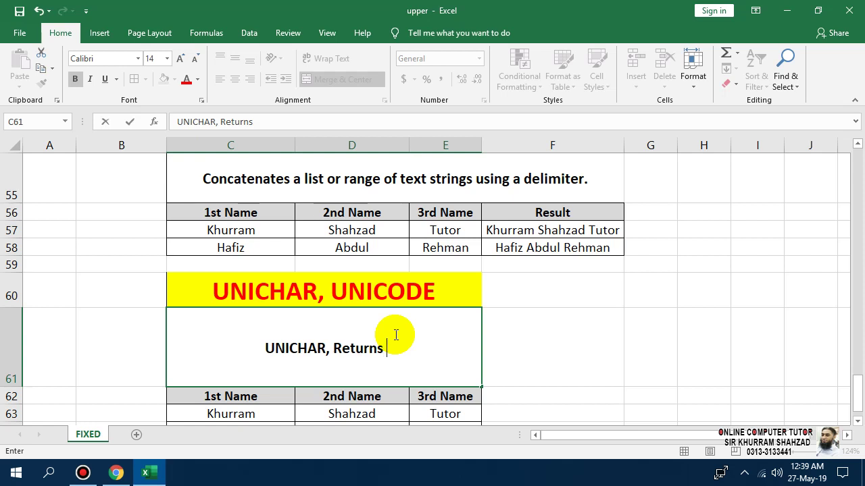
pyautogui.write('the Unic')
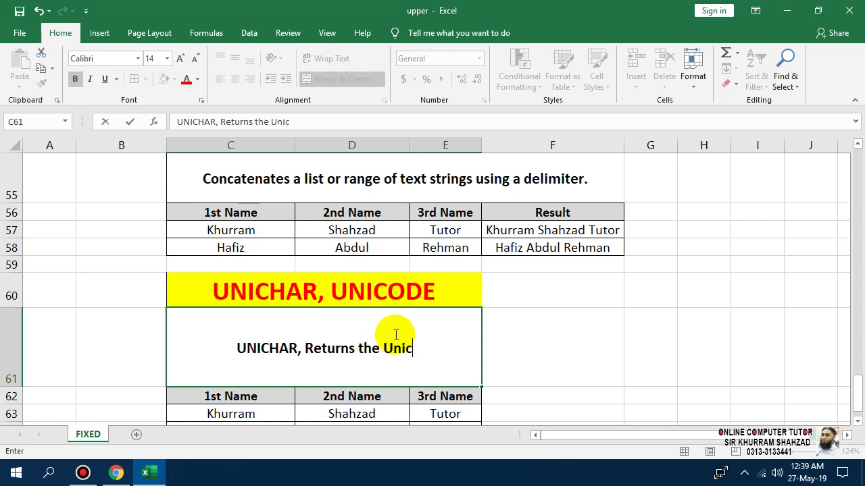
pyautogui.write('ode Cha')
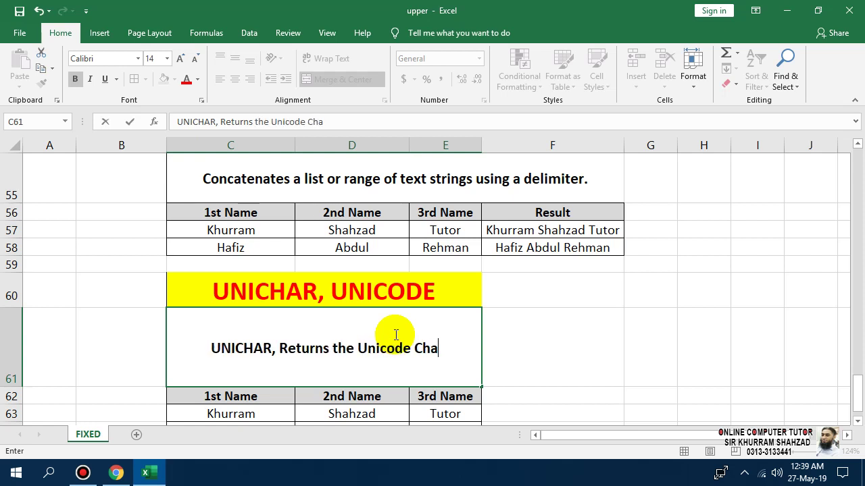
pyautogui.write('racters ')
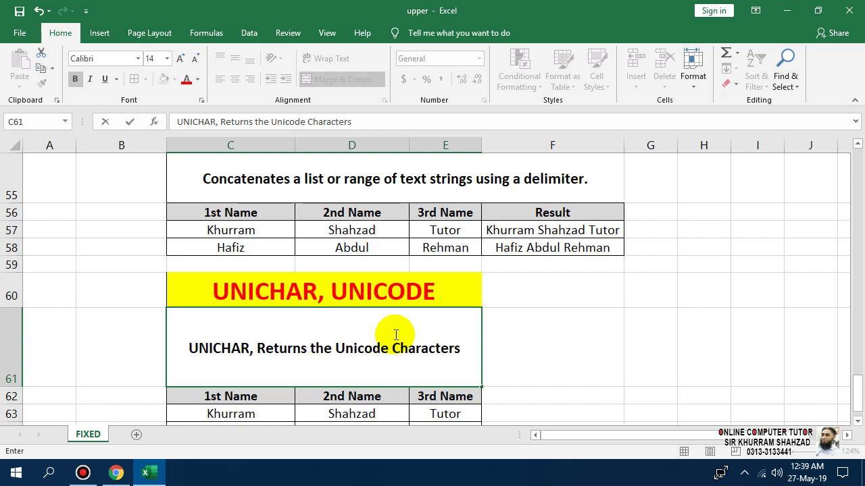
pyautogui.write('refe')
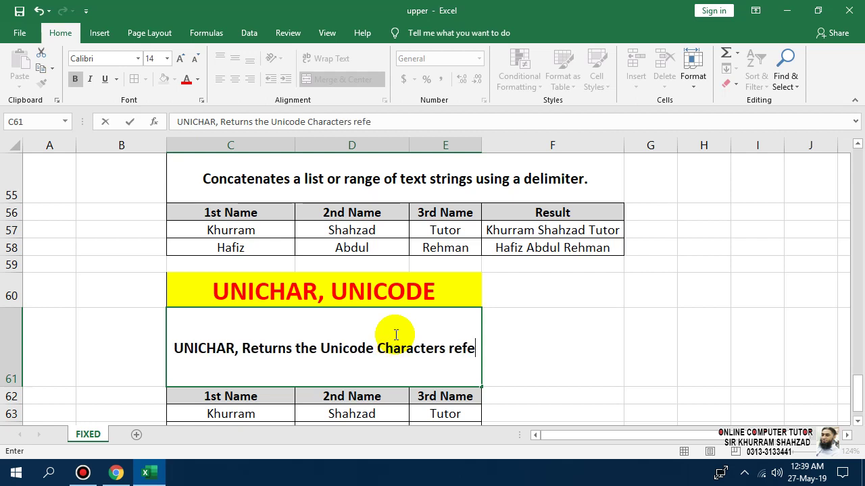
pyautogui.write('renced ')
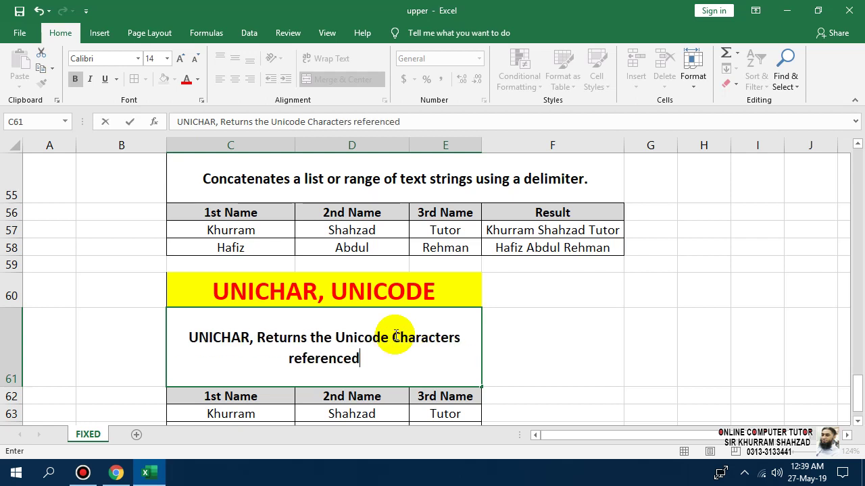
pyautogui.write('by the ')
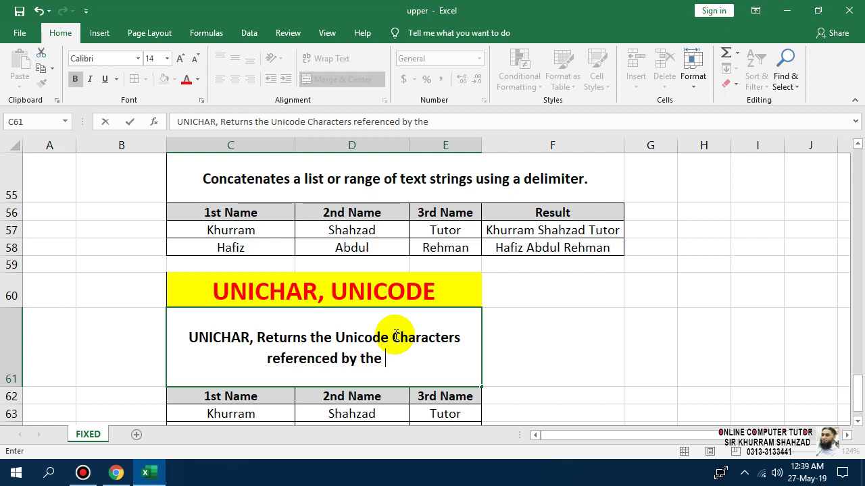
pyautogui.write('given')
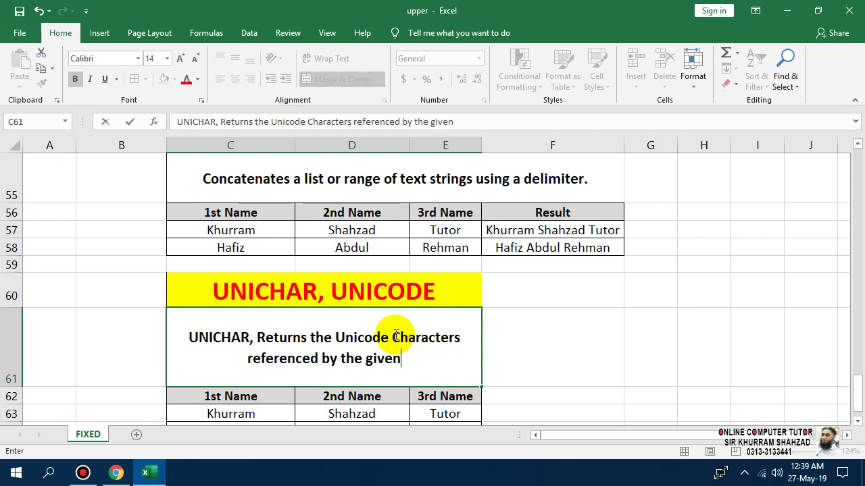
pyautogui.write(' nu')
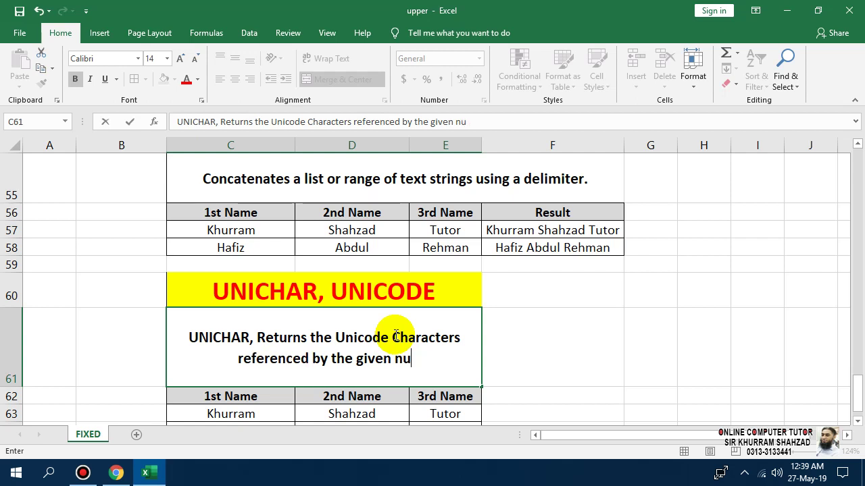
pyautogui.write('meric ')
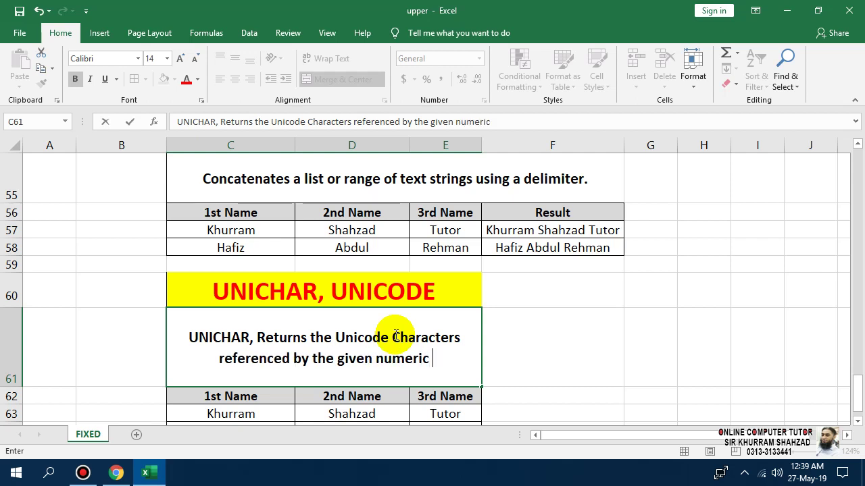
pyautogui.write('value.')
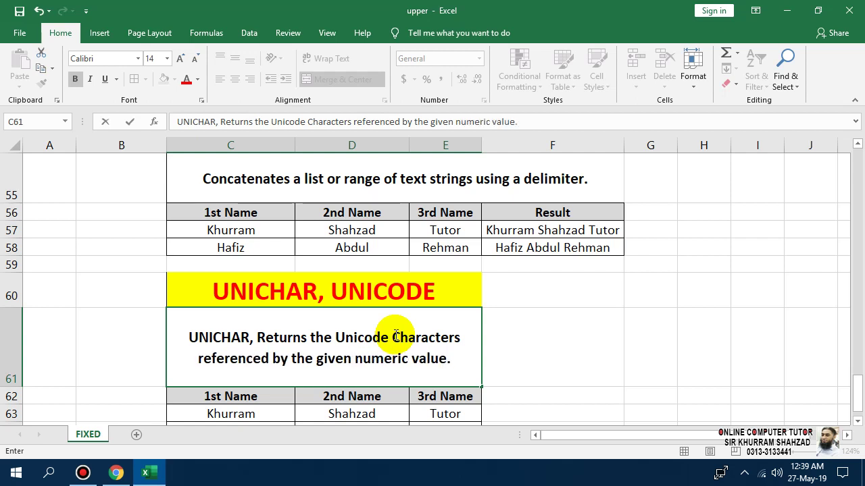
pyautogui.moveTo(451, 359); pyautogui.dragTo(167, 344)
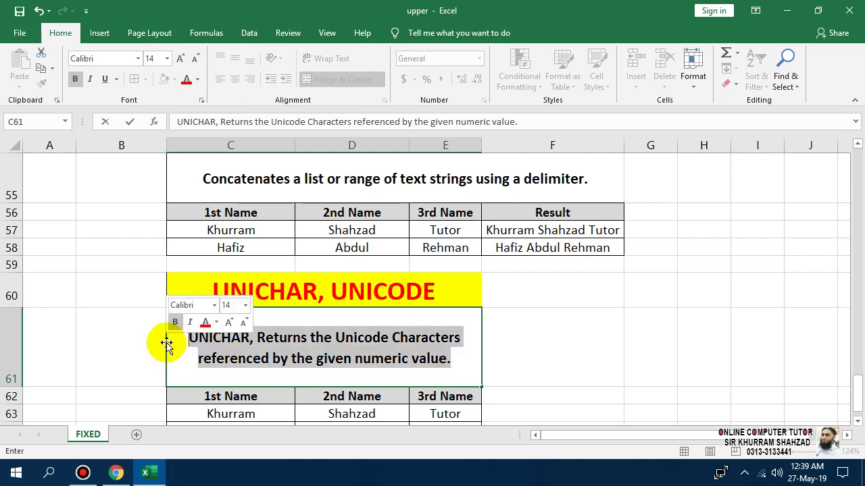
pyautogui.click(523, 330)
# - Left-align the C61 description and replace the comma after UNICHAR with a colon
pyautogui.click(408, 345)
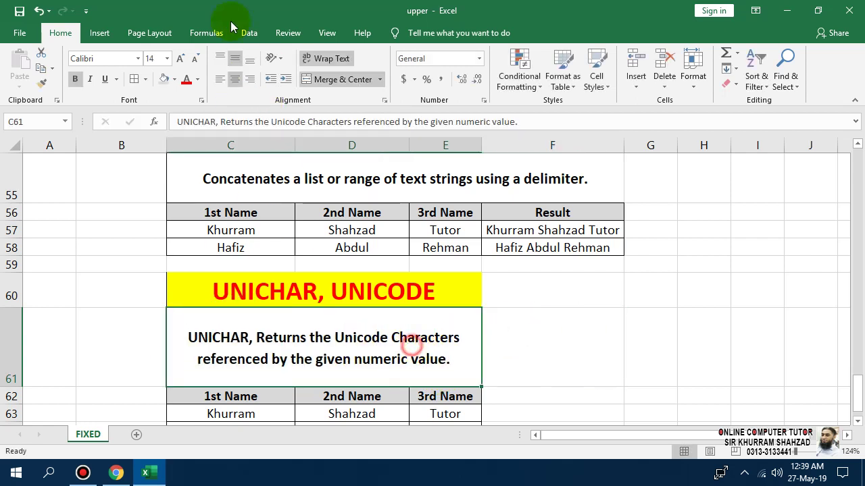
pyautogui.click(219, 80)
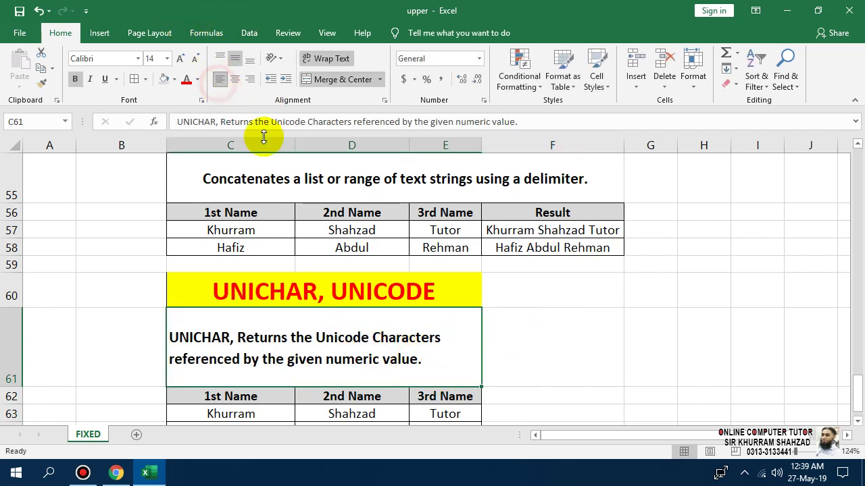
pyautogui.doubleClick(427, 360)
pyautogui.click(237, 337)
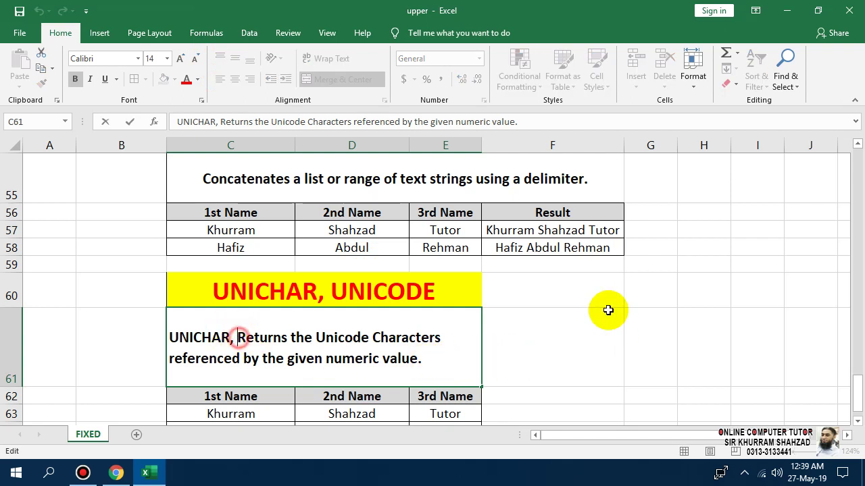
pyautogui.press('BackSpace')
pyautogui.press('BackSpace')
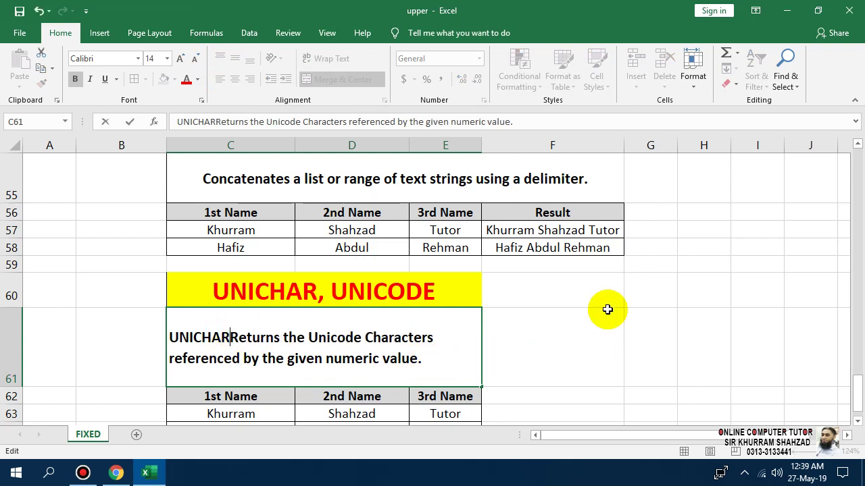
pyautogui.write(':')
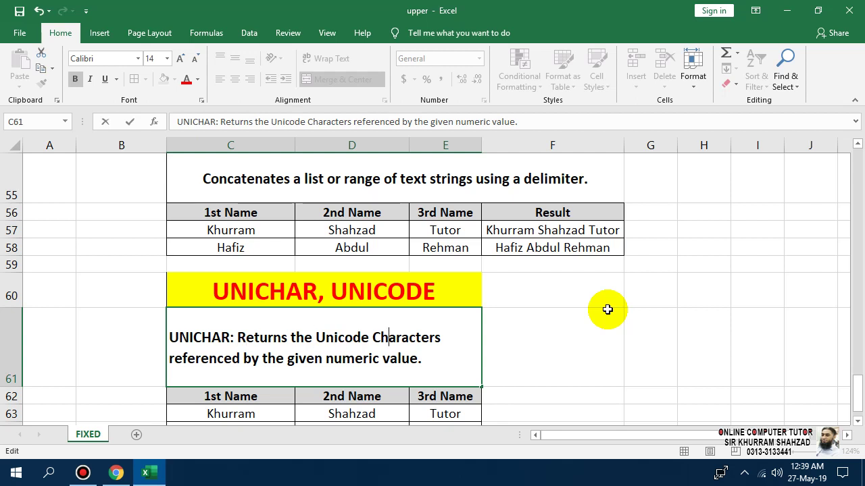
pyautogui.hotkey('ctrl', 'a')
pyautogui.hotkey('ctrl', 'c')
pyautogui.press('End')
pyautogui.press('Return')
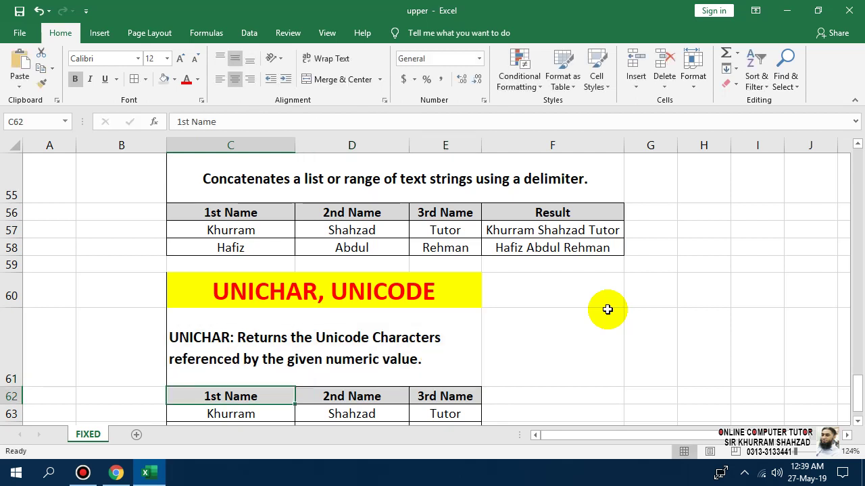
# - Append a second copy of the description and change its function name to UNICODE
pyautogui.press('Up')
pyautogui.press('F2')
pyautogui.hotkey('ctrl', 'v')
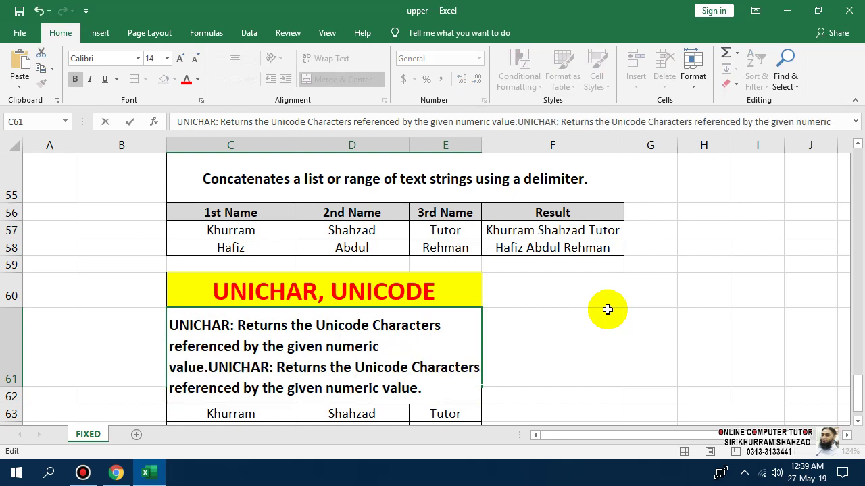
pyautogui.press('Right')
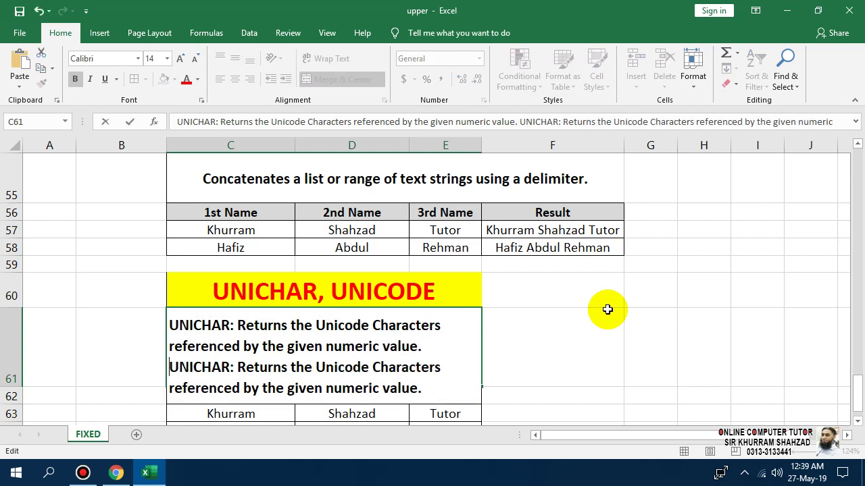
pyautogui.press('Right')
pyautogui.press('Right')
pyautogui.hotkey('shift', 'Right')
pyautogui.hotkey('shift', 'Right')
pyautogui.write('ODE')
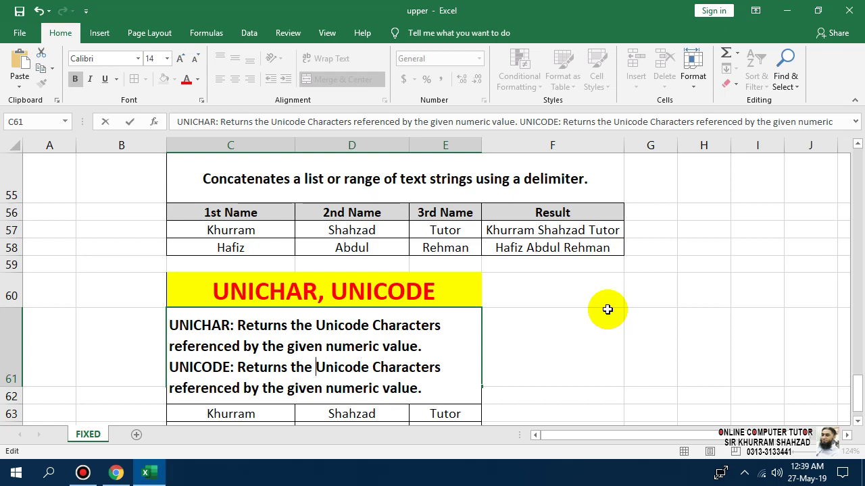
# - Reword the UNICODE sentence to 'Returns the numbers (code point) corresponding to the first character of the text.'
pyautogui.write('number')
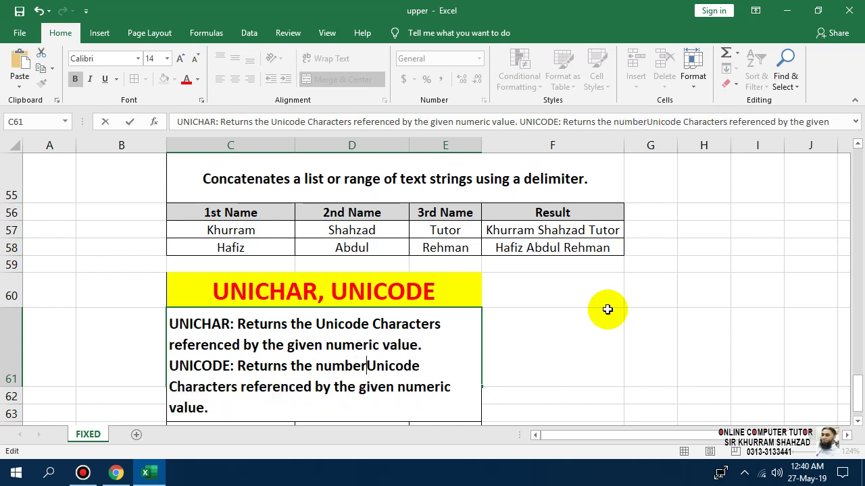
pyautogui.write('s')
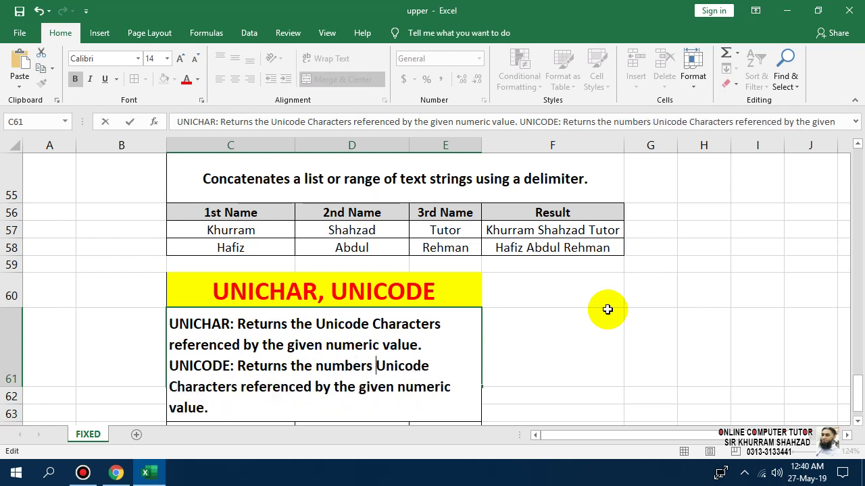
pyautogui.press('Delete')
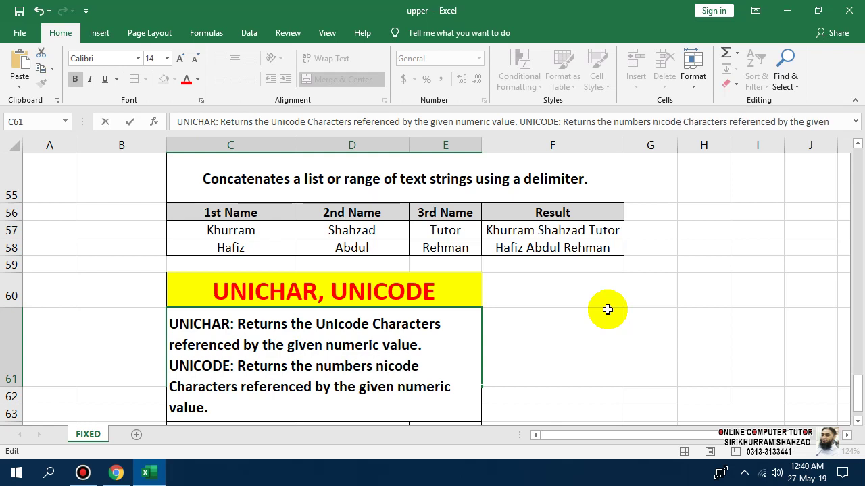
pyautogui.press('Delete')
pyautogui.press('Delete')
pyautogui.press('Delete')
pyautogui.press('Delete')
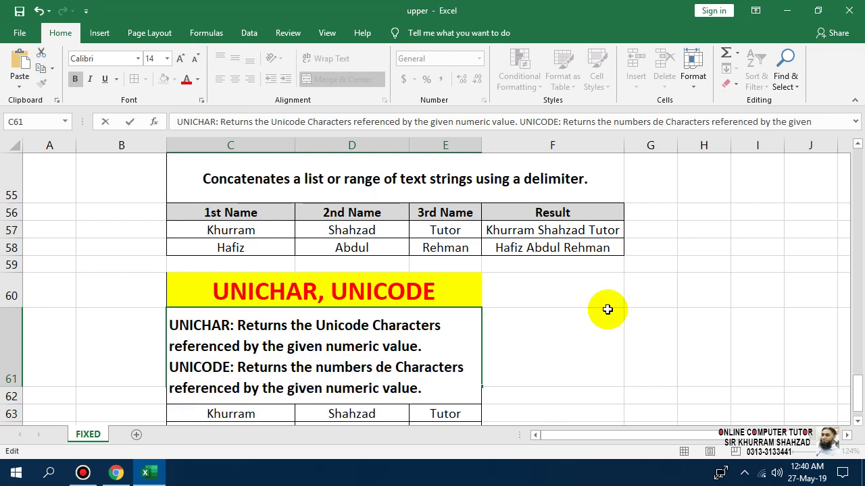
pyautogui.press('Delete')
pyautogui.press('Delete')
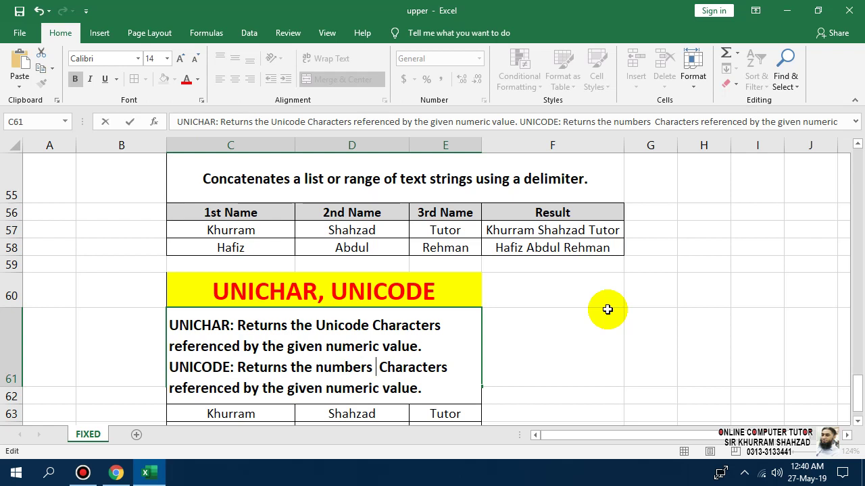
pyautogui.write('(cod')
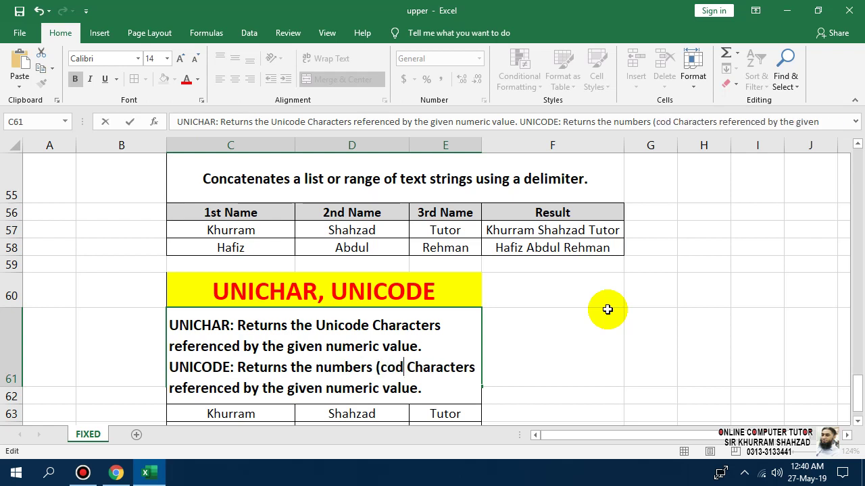
pyautogui.write('e point')
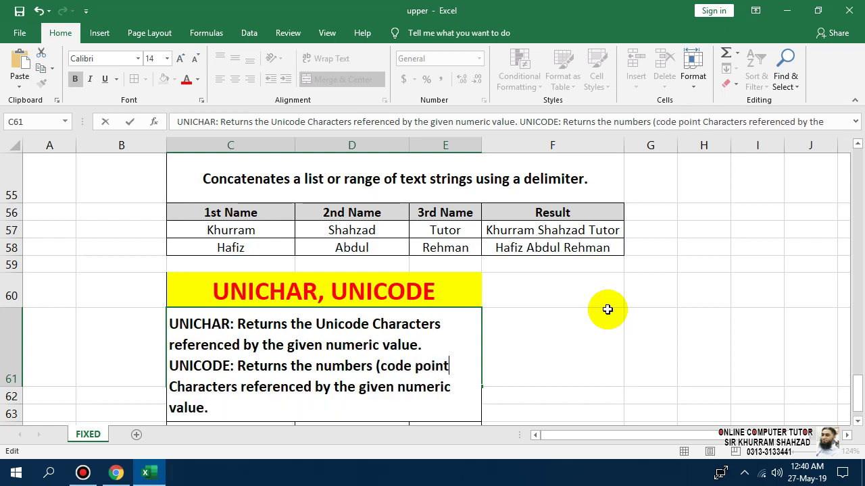
pyautogui.write(')')
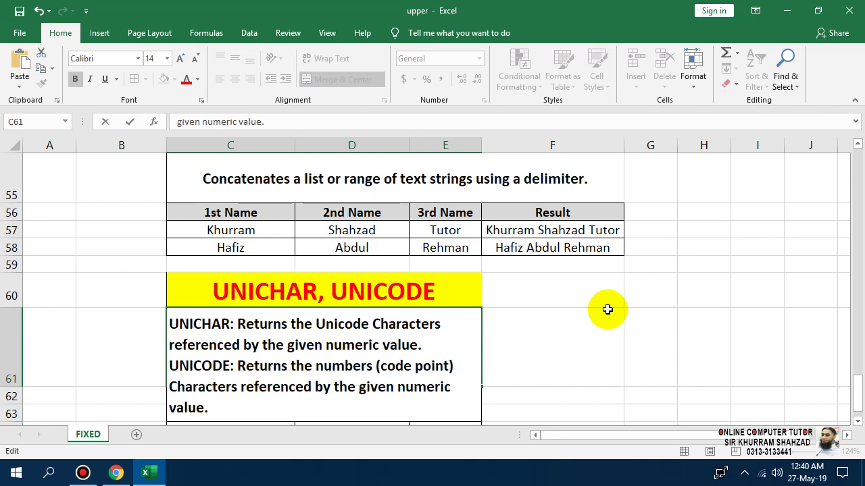
pyautogui.press('Delete')
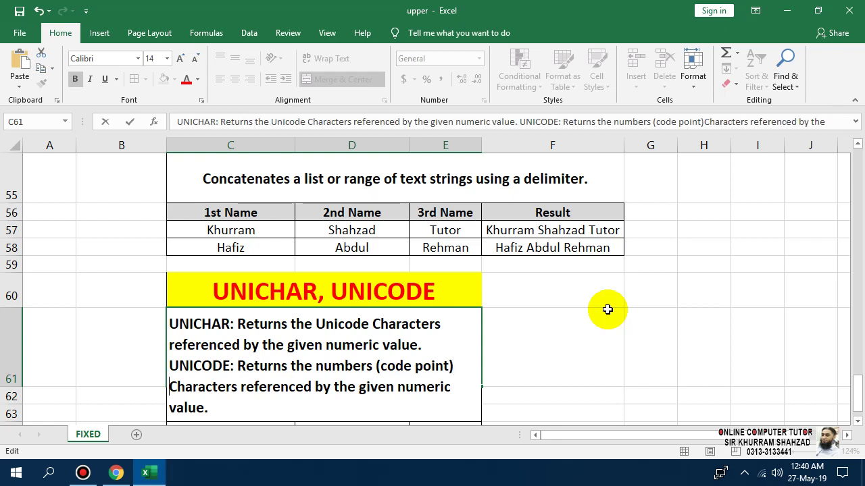
pyautogui.press('Delete')
pyautogui.press('Delete')
pyautogui.press('Delete')
pyautogui.press('Delete')
pyautogui.press('Delete')
pyautogui.press('Delete')
pyautogui.press('Delete')
pyautogui.press('Delete')
pyautogui.press('Delete')
pyautogui.press('Delete')
pyautogui.press('Delete')
pyautogui.press('Delete')
pyautogui.write('co')
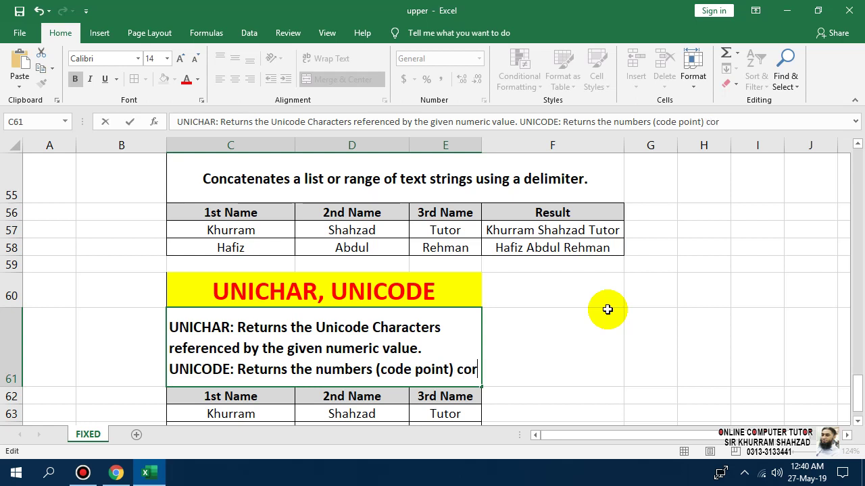
pyautogui.write('responding to')
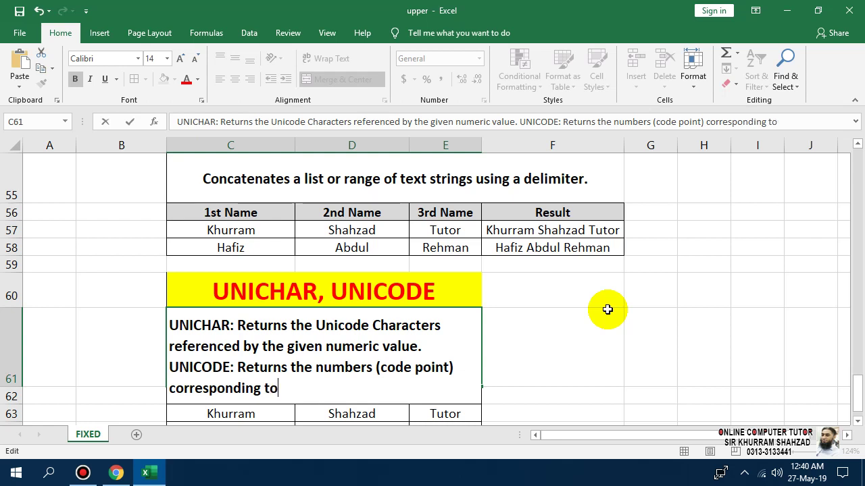
pyautogui.write(' the first')
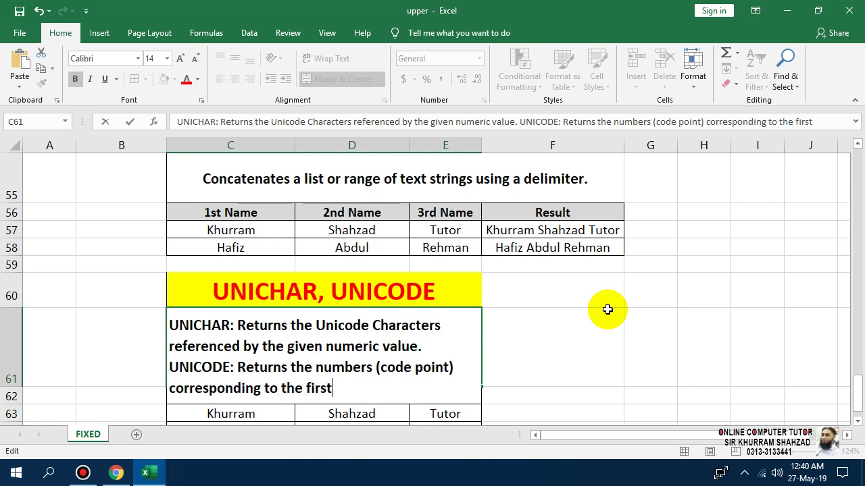
pyautogui.write(' character of the text.')
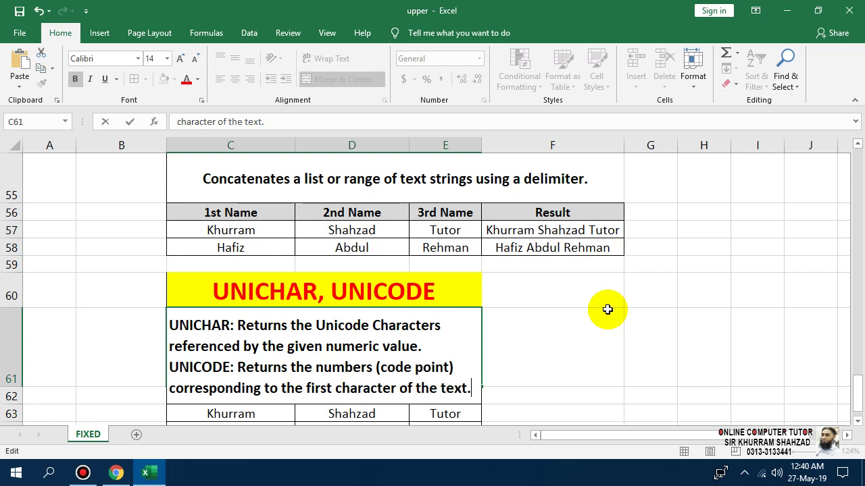
pyautogui.press('Return')
# - Centre the merged description text in C61
pyautogui.click(435, 358)
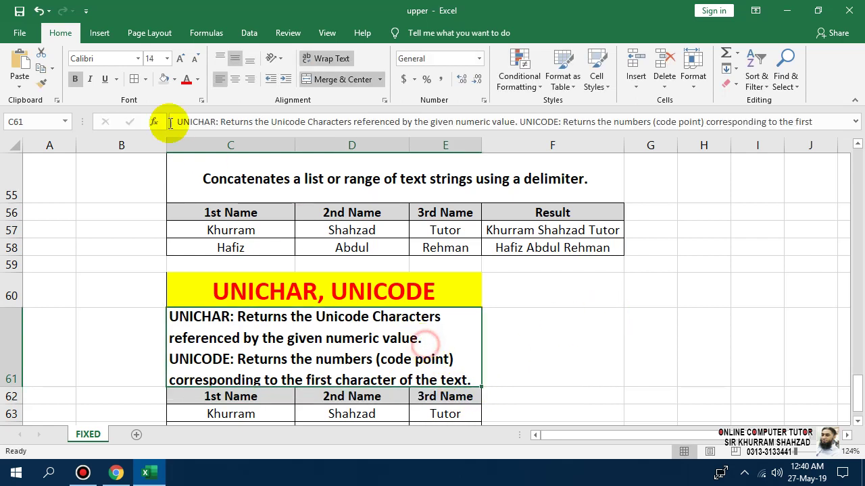
pyautogui.click(235, 79)
pyautogui.scroll(-1, 463, 334)
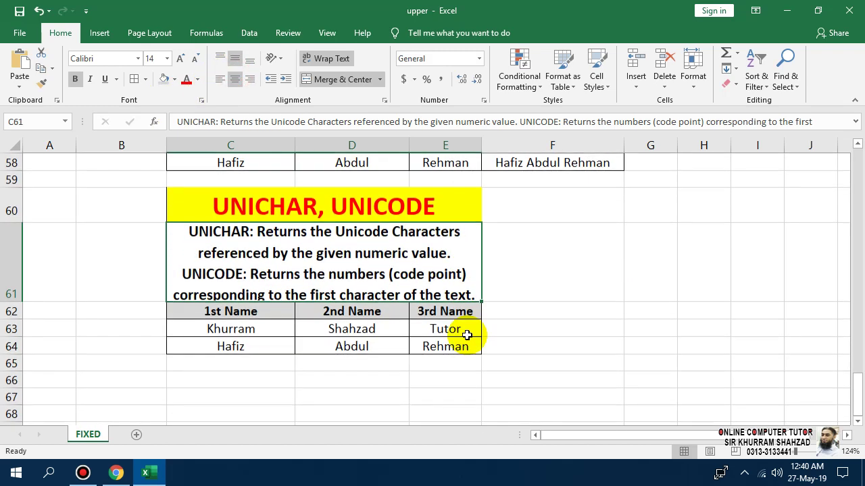
pyautogui.click(260, 380)
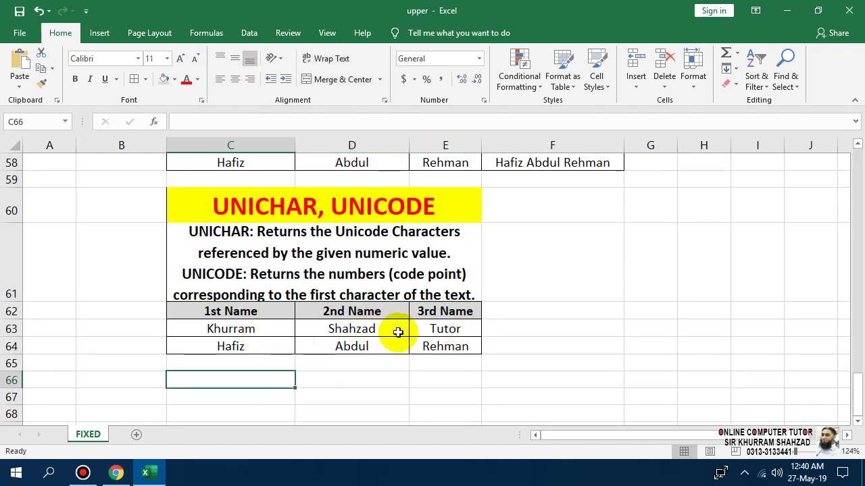
# - Rename the C62 header to DATA and enter the values 22, 78 and 90 below it
pyautogui.click(249, 326)
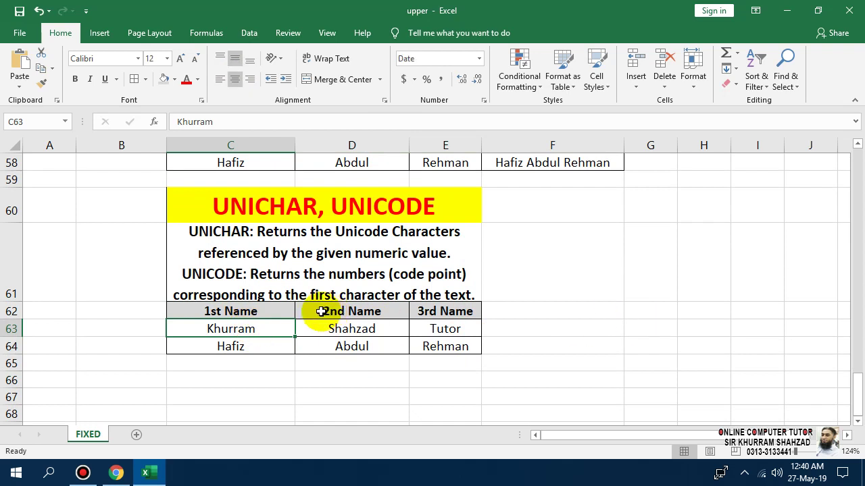
pyautogui.click(275, 311)
pyautogui.write('DATA')
pyautogui.press('Return')
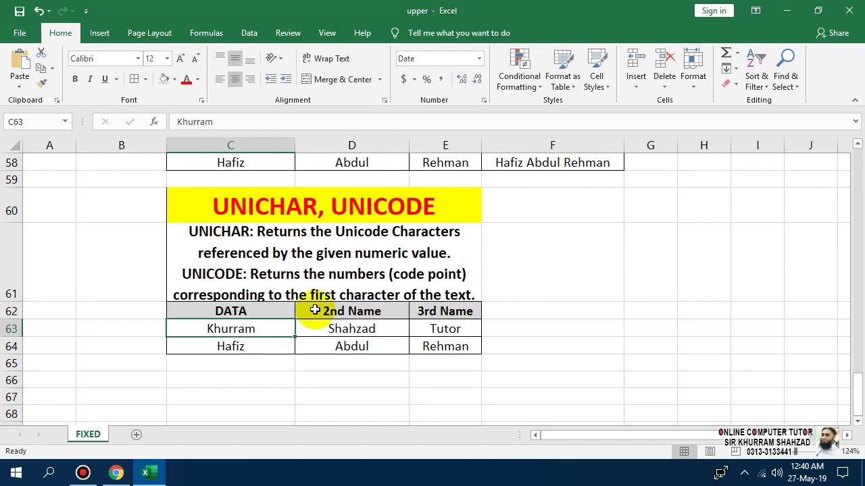
pyautogui.write('22')
pyautogui.press('Return')
pyautogui.write('78')
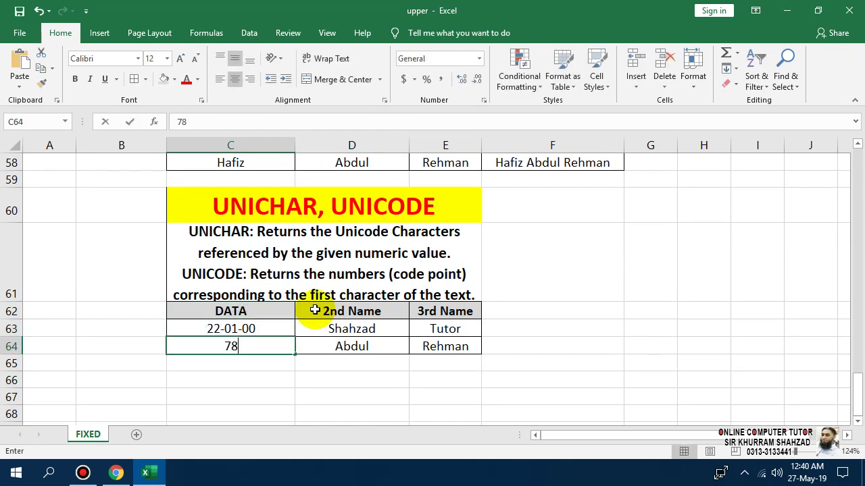
pyautogui.press('Return')
pyautogui.write('90')
pyautogui.press('Return')
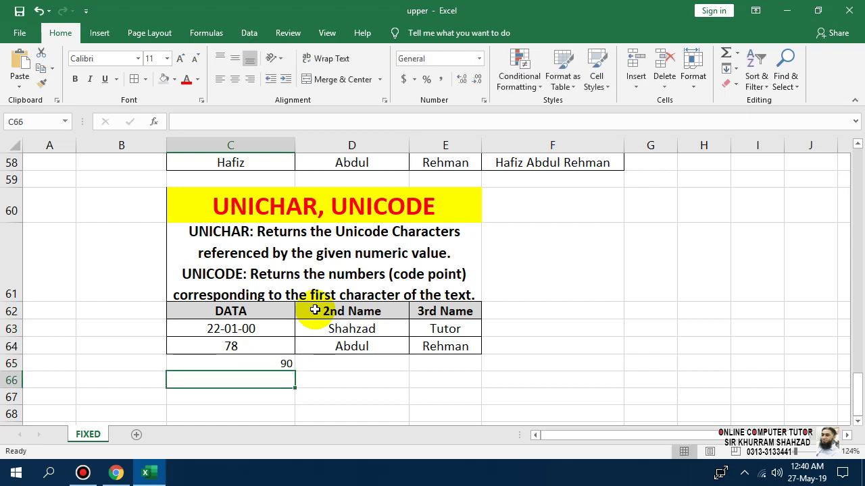
# - Enter the remaining DATA values 200, 210 and 115 down to C68
pyautogui.write('2')
pyautogui.press('Return')
pyautogui.write('2')
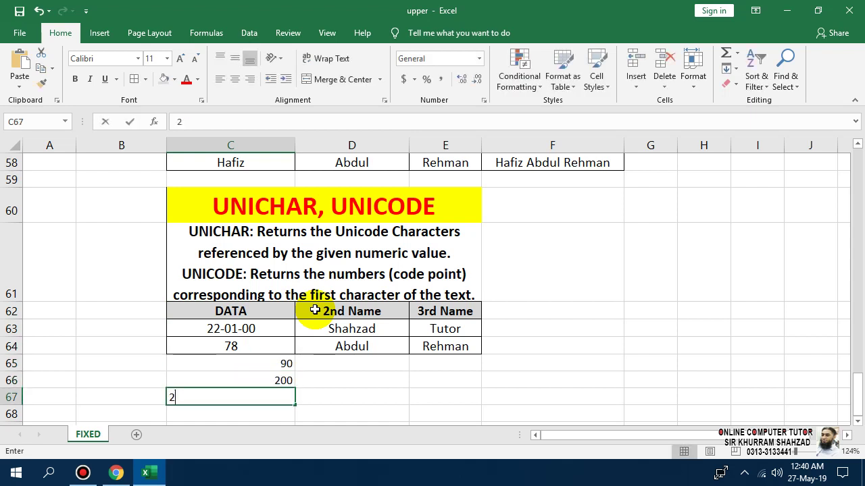
pyautogui.write('10')
pyautogui.press('Return')
pyautogui.write('115')
pyautogui.press('Return')
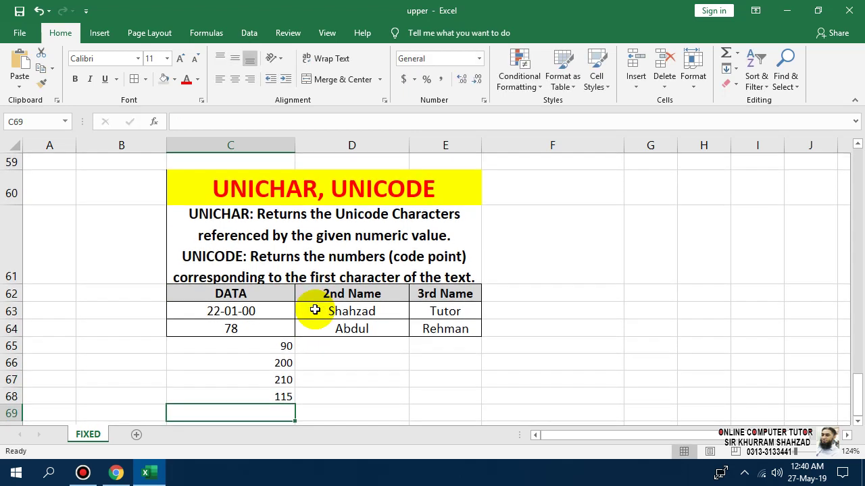
# - Format-paint the number format of 78 onto 22 so it shows as a number, not a date
pyautogui.click(251, 331)
pyautogui.click(40, 83)
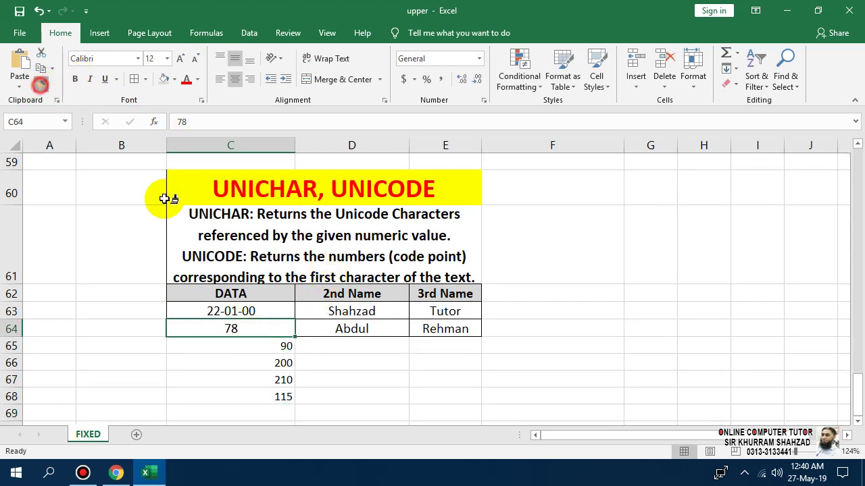
pyautogui.click(274, 310)
# - Give table C62:E68 all borders and centre its contents
pyautogui.click(396, 391)
pyautogui.moveTo(183, 297); pyautogui.dragTo(196, 312)
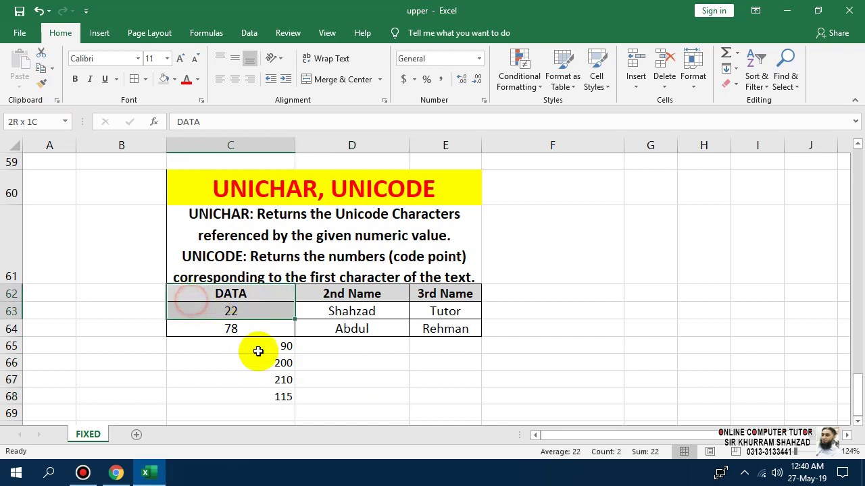
pyautogui.moveTo(258, 351); pyautogui.dragTo(439, 396)
pyautogui.click(133, 79)
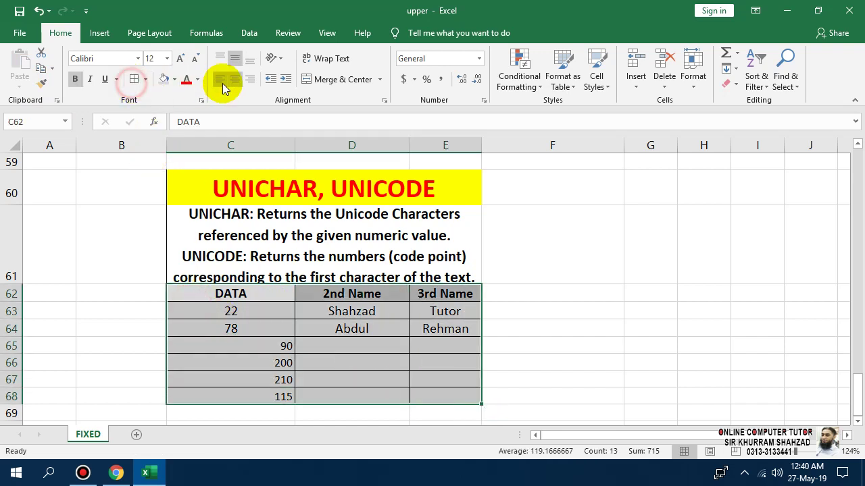
pyautogui.click(234, 79)
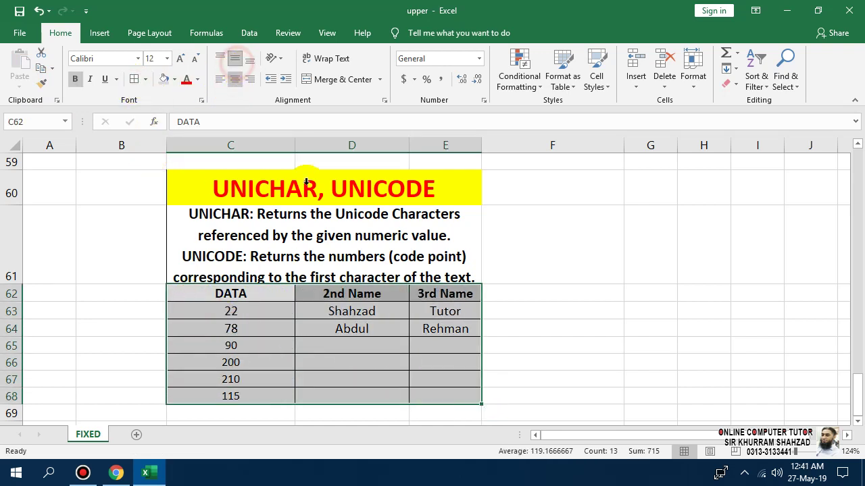
pyautogui.click(347, 363)
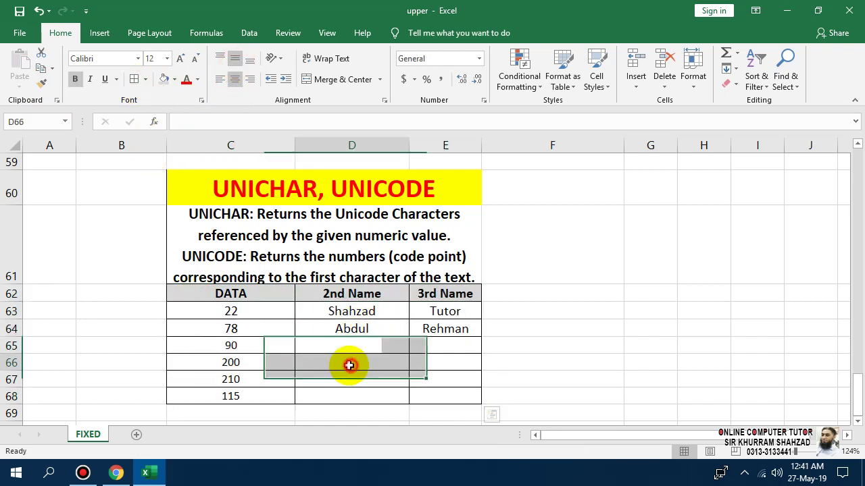
# - Rename the D62 and E62 headers to UNICHAR and UNICODE and clear the leftover names below them
pyautogui.click(343, 290)
pyautogui.write('UNI')
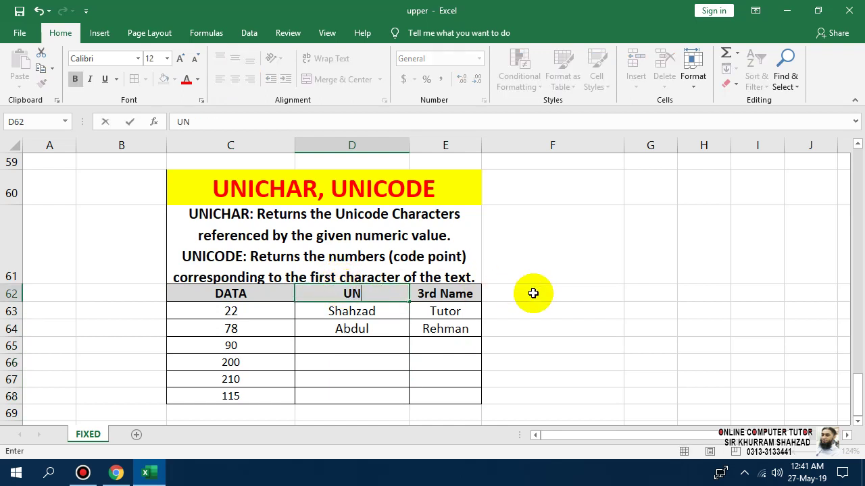
pyautogui.write('CHAR')
pyautogui.press('Tab')
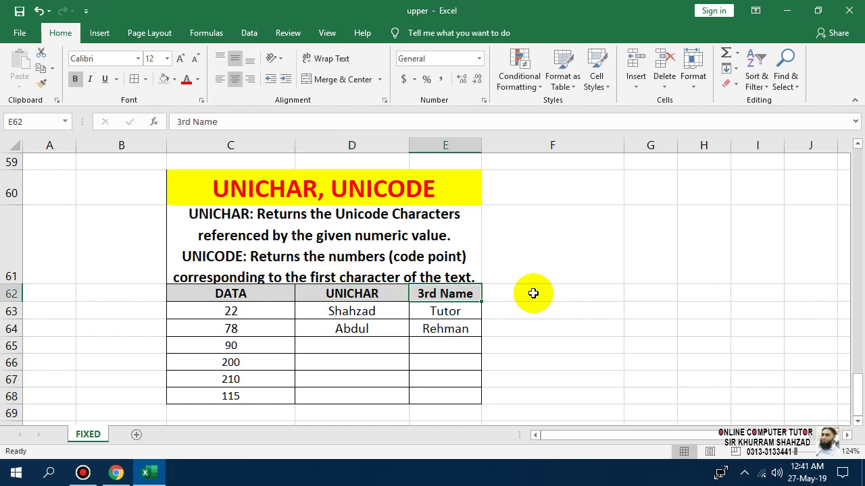
pyautogui.write('UNIC')
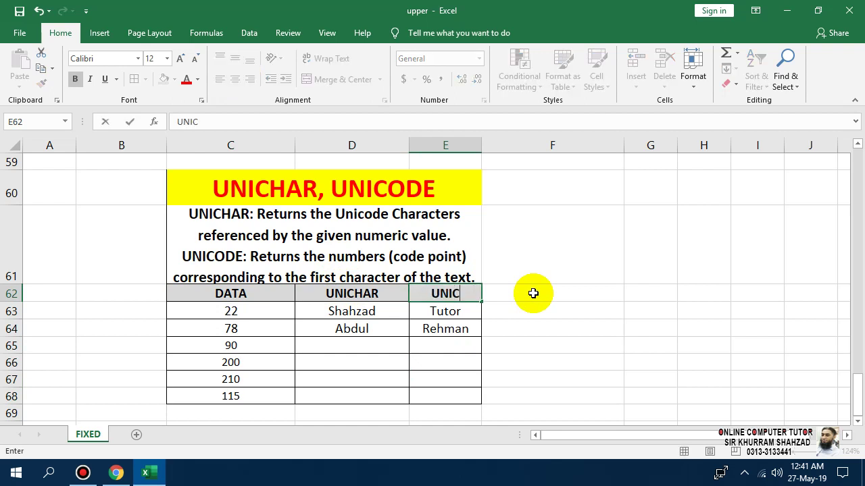
pyautogui.write('ODE')
pyautogui.press('Up')
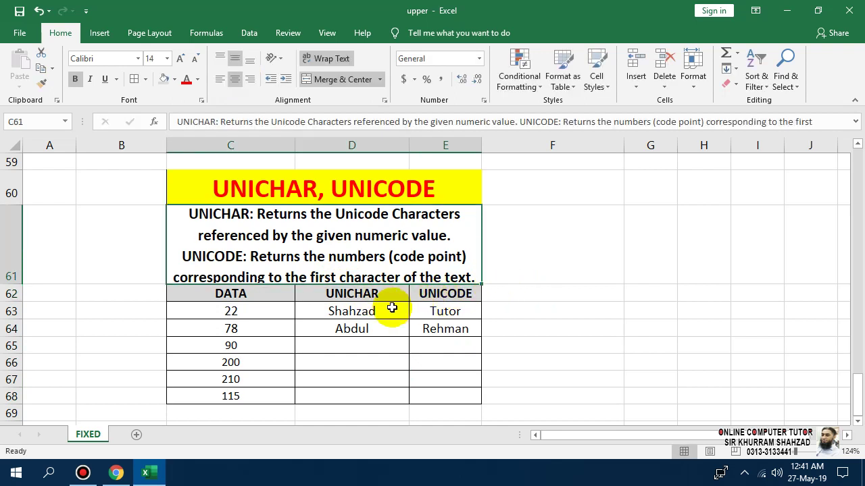
pyautogui.moveTo(391, 308); pyautogui.dragTo(451, 329)
pyautogui.press('Delete')
# - Enter =UNICHAR(C63) in D63 and fill it down to D68, showing characters like N, Z, È, Ò, s
pyautogui.click(348, 312)
pyautogui.write('=')
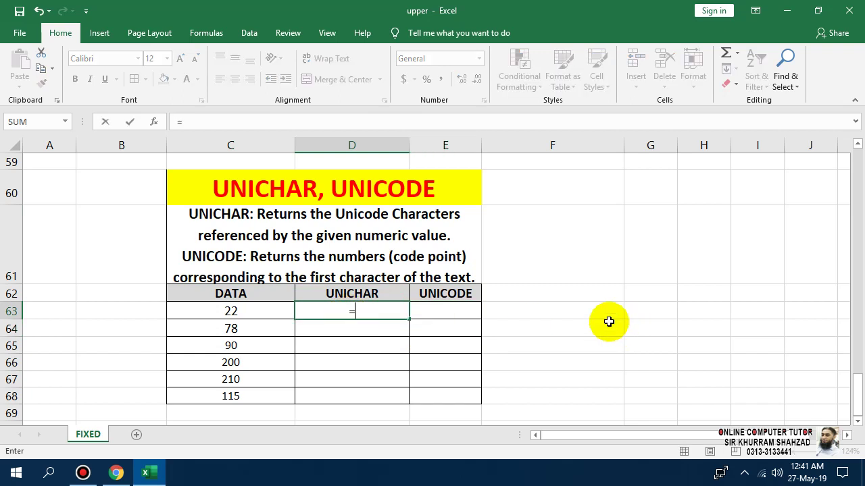
pyautogui.write('unic')
pyautogui.press('Tab')
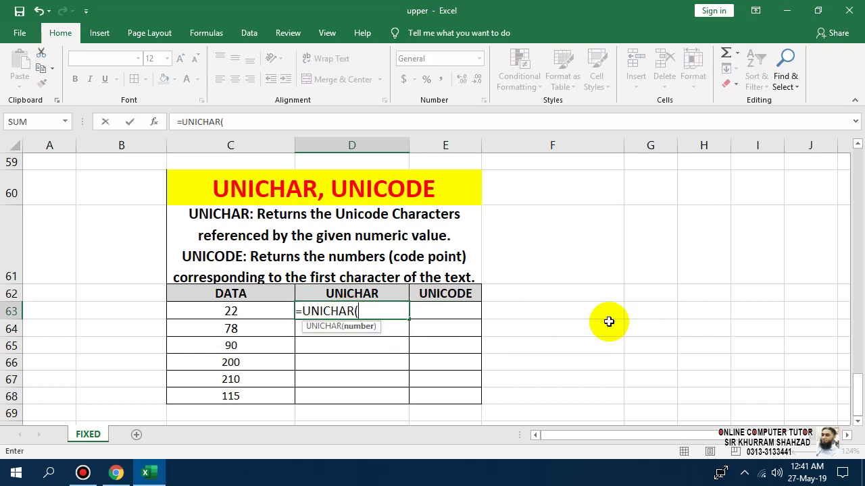
pyautogui.press('Left')
pyautogui.write(')')
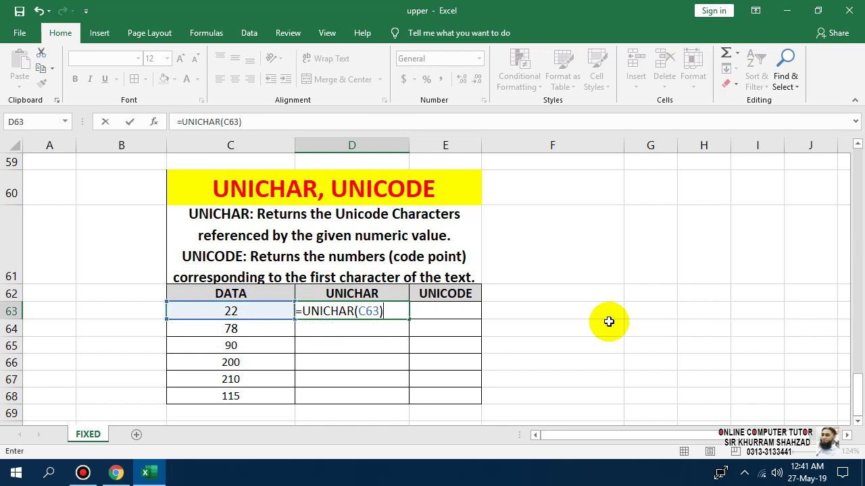
pyautogui.press('Return')
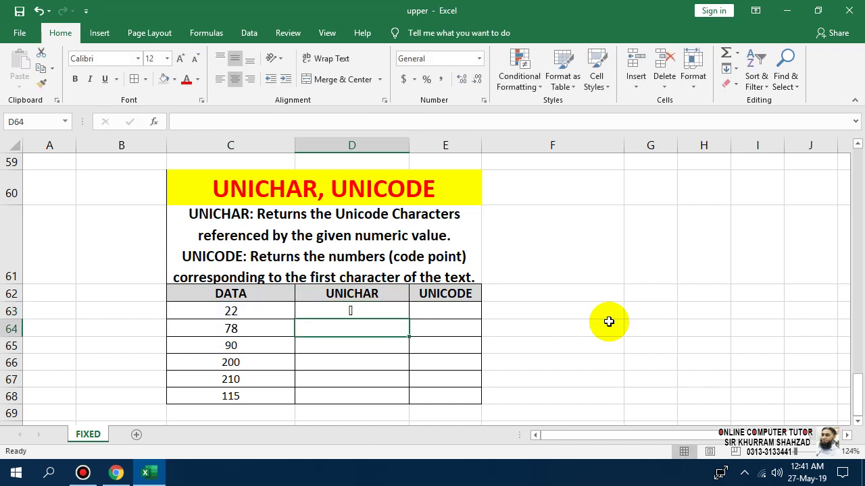
pyautogui.press('Up')
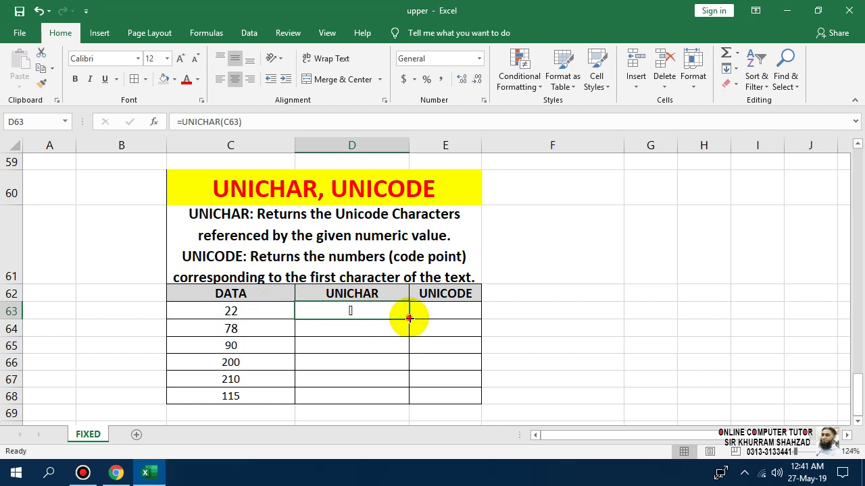
pyautogui.moveTo(409, 317); pyautogui.dragTo(405, 399)
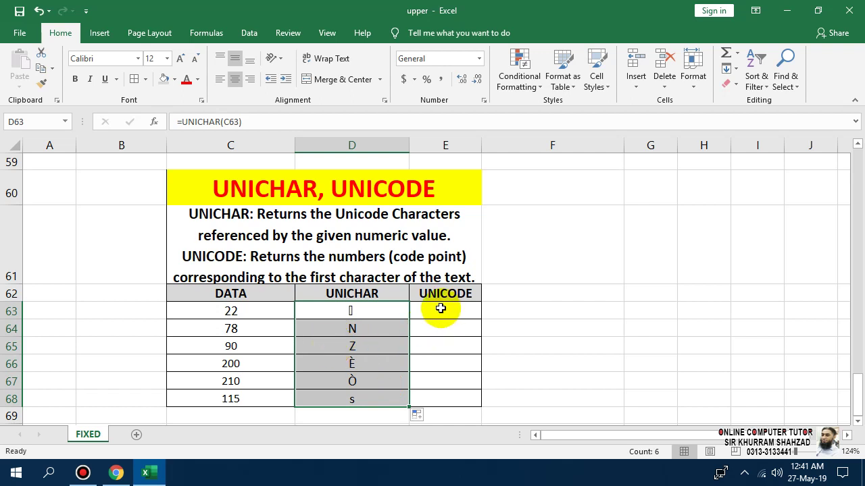
pyautogui.click(440, 308)
# - Enter =UNICODE(D63) in E63 and fill it down to E68, returning 22, 78, 90, 200, 210, 115
pyautogui.write('=')
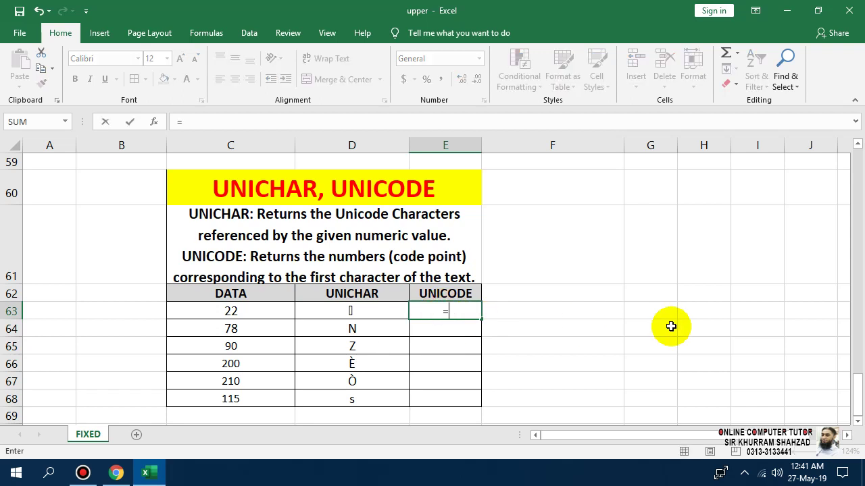
pyautogui.write('unic')
pyautogui.press('Tab')
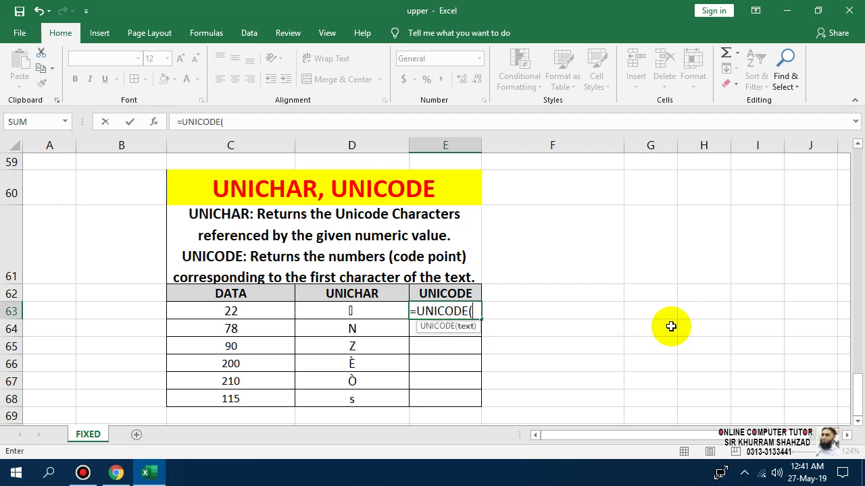
pyautogui.press('Left')
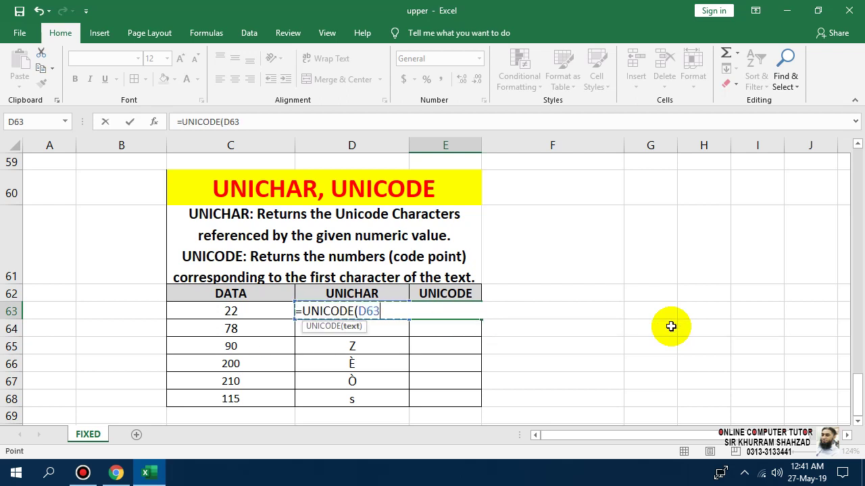
pyautogui.write(')')
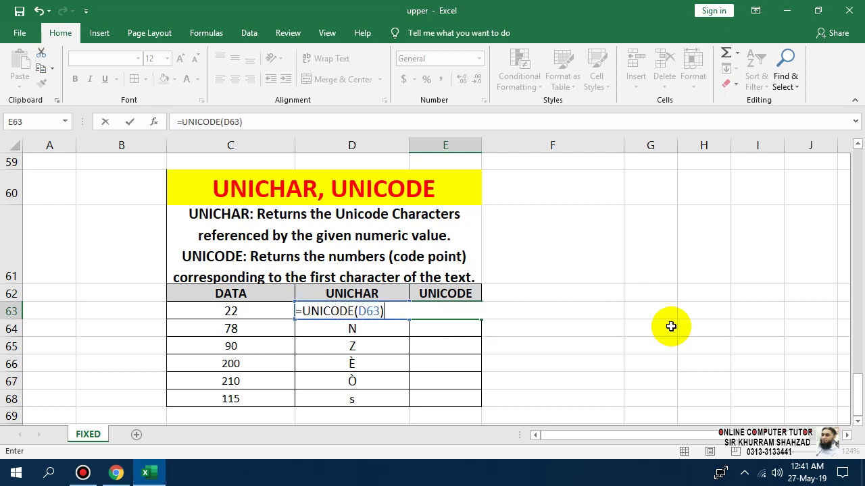
pyautogui.press('Return')
pyautogui.click(465, 309)
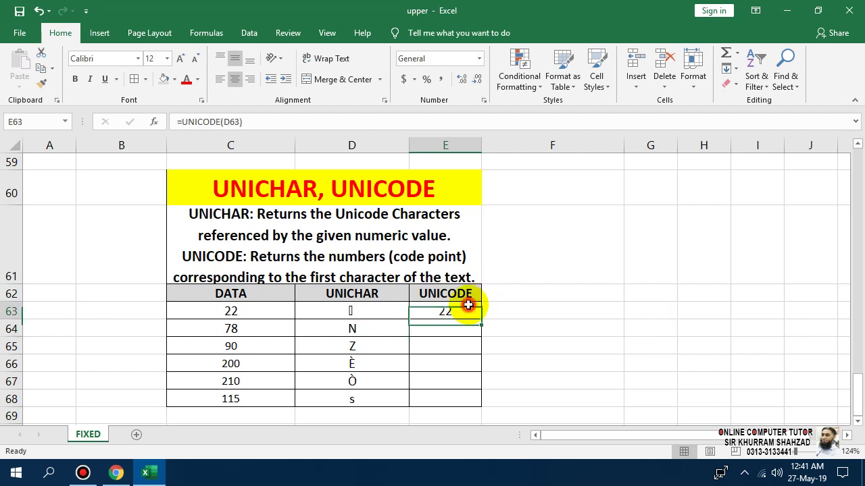
pyautogui.moveTo(482, 321); pyautogui.dragTo(478, 411)
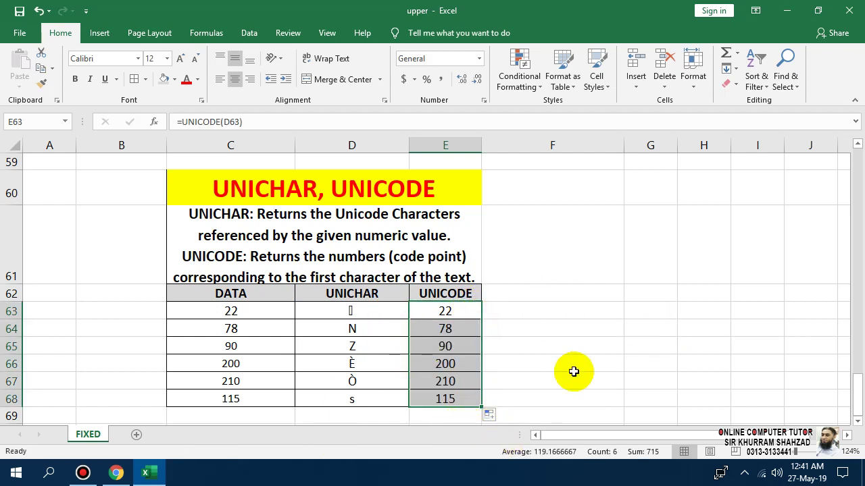
pyautogui.scroll(-1, 516, 332)
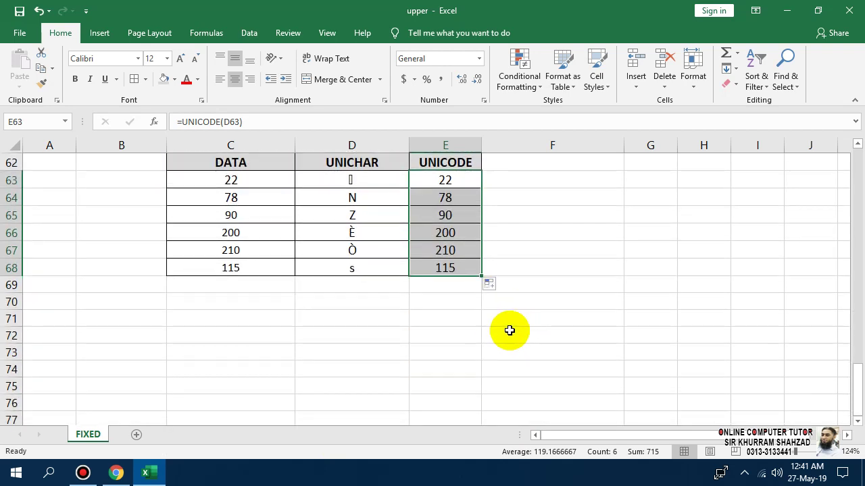
pyautogui.scroll(2, 534, 341)
pyautogui.scroll(-2, 552, 355)
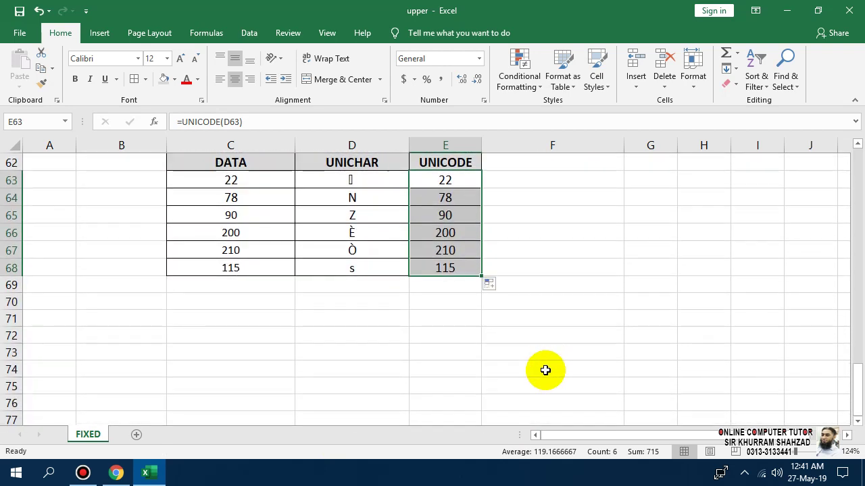
pyautogui.scroll(1, 543, 352)
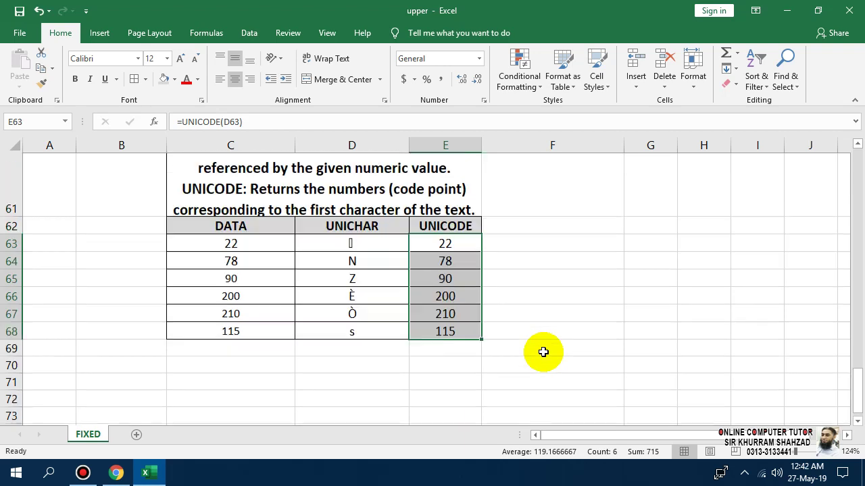
pyautogui.scroll(2, 543, 352)
# - Copy the UNICHAR/UNICODE example block C60:E68 and paste it at C70
pyautogui.moveTo(358, 188); pyautogui.dragTo(363, 392)
pyautogui.hotkey('ctrl', 'c')
pyautogui.scroll(-1, 367, 390)
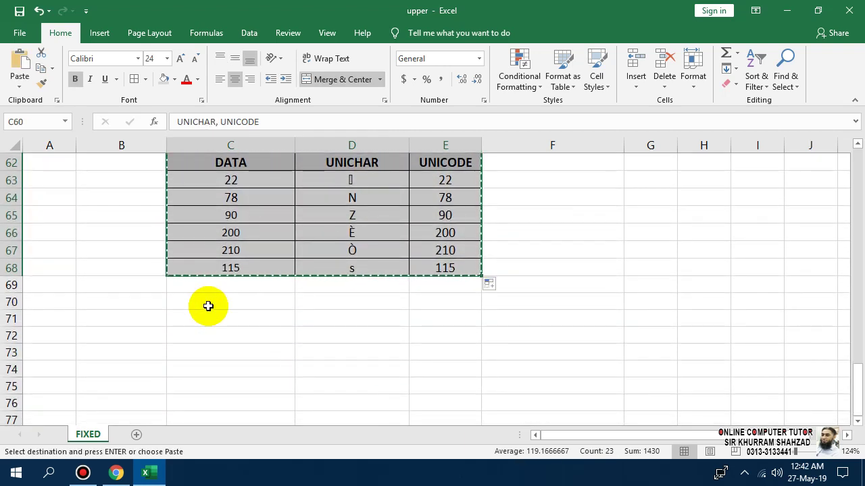
pyautogui.click(208, 306)
pyautogui.press('Return')
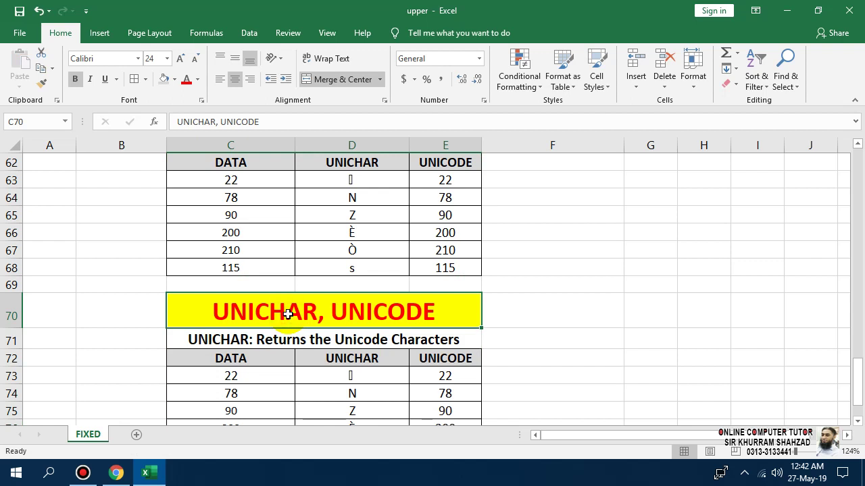
# - Title the new block VALUE and describe it as converting a text string representing a number to a number
pyautogui.write('VALUE')
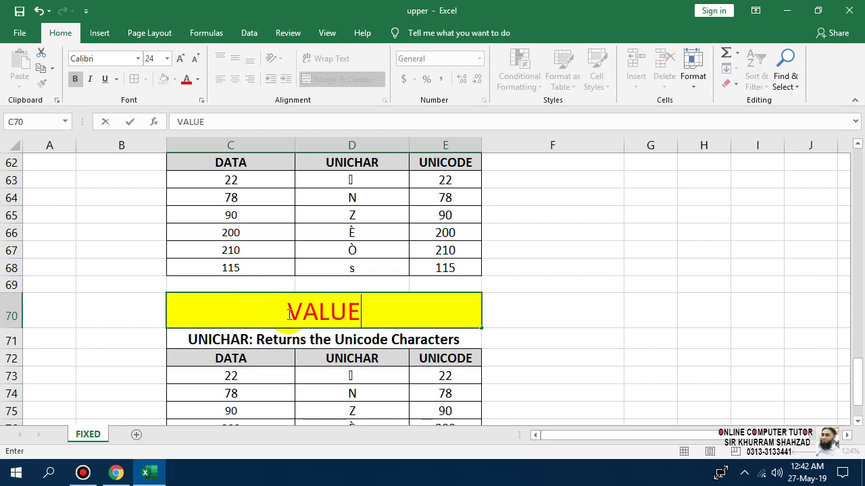
pyautogui.press('Return')
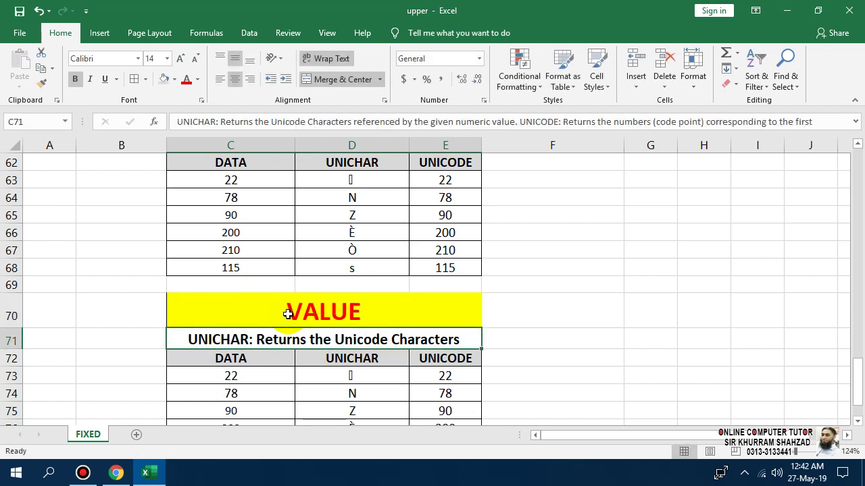
pyautogui.write('co')
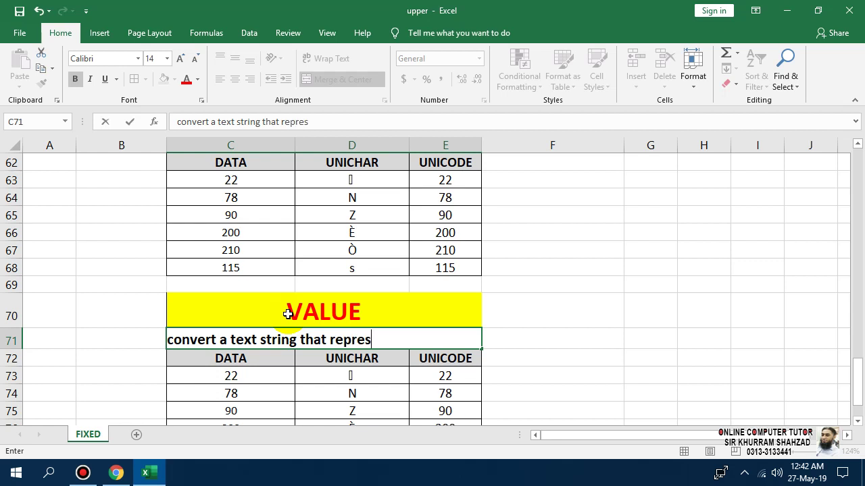
pyautogui.write('a number')
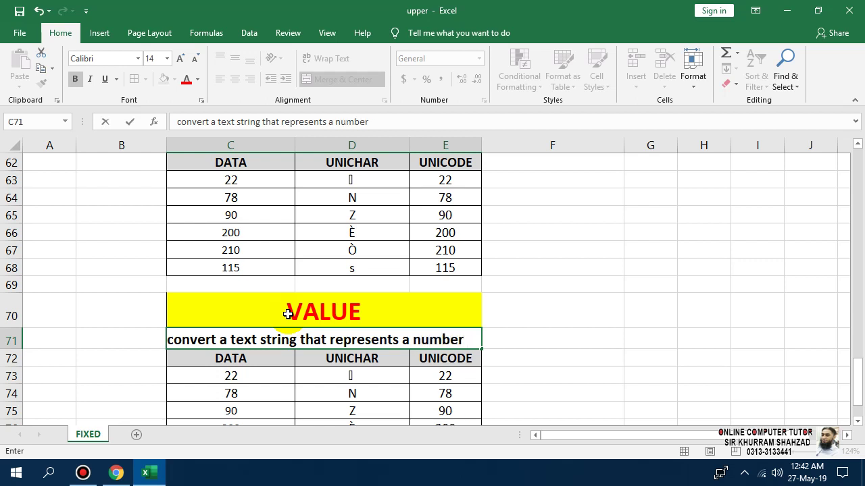
pyautogui.write(' to a number.')
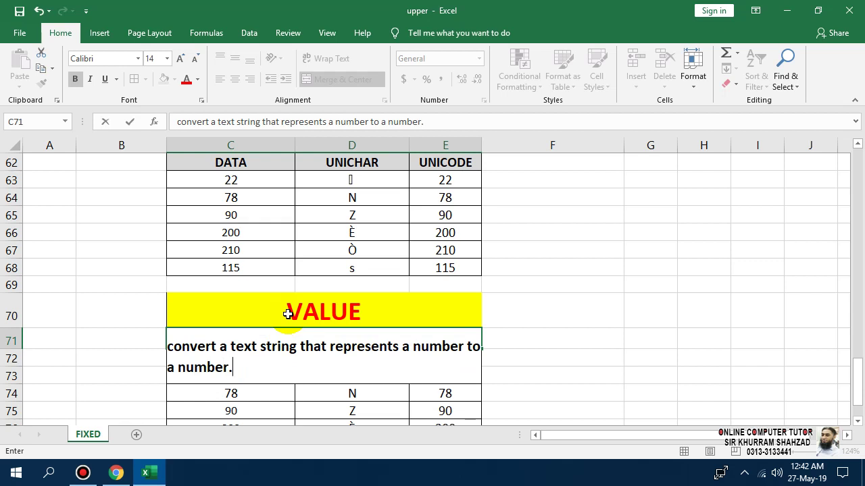
pyautogui.press('Return')
# - Clear the copied UNICHAR and UNICODE columns from the new block
pyautogui.press('Right')
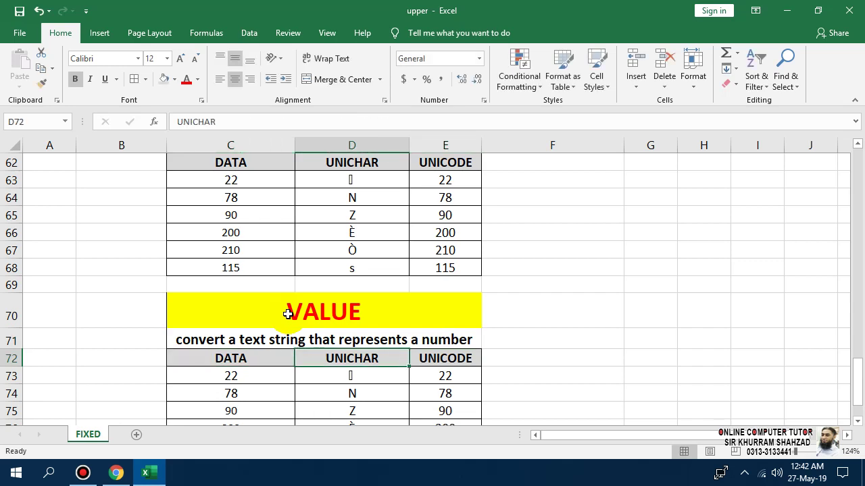
pyautogui.hotkey('shift', 'Right')
pyautogui.hotkey('shift', 'Down')
pyautogui.hotkey('shift', 'Down')
pyautogui.hotkey('shift', 'Down')
pyautogui.hotkey('shift', 'Down')
pyautogui.hotkey('shift', 'Down')
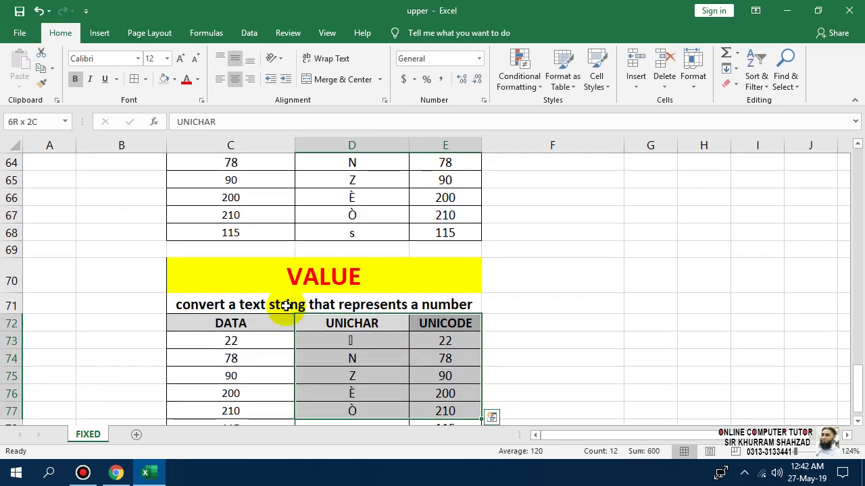
pyautogui.hotkey('shift', 'Down')
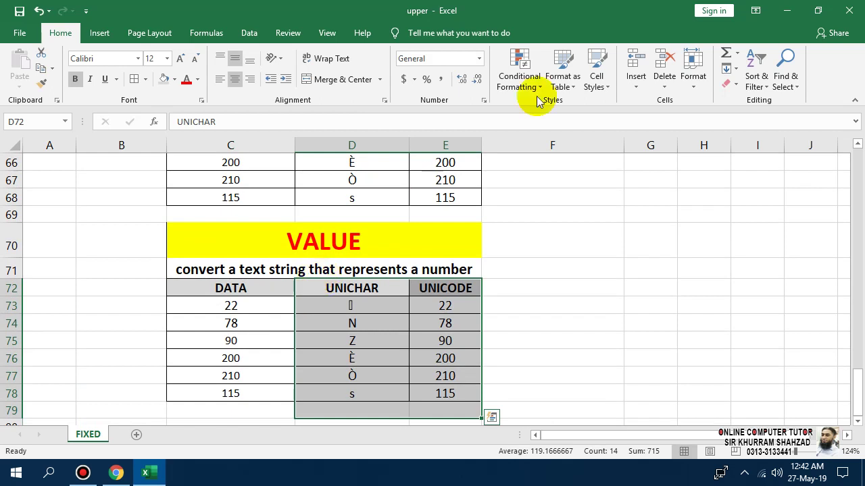
pyautogui.click(736, 83)
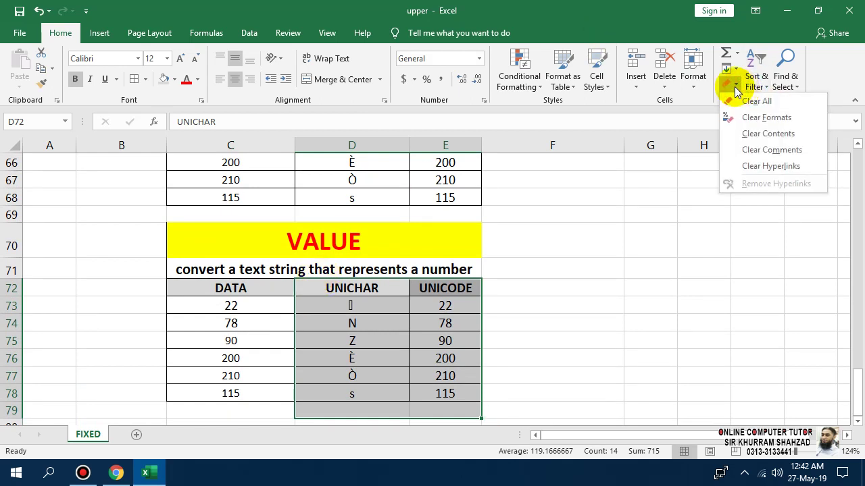
pyautogui.click(746, 99)
# - Clear the bottom three DATA rows of the copied table
pyautogui.click(395, 352)
pyautogui.moveTo(154, 356); pyautogui.dragTo(264, 404)
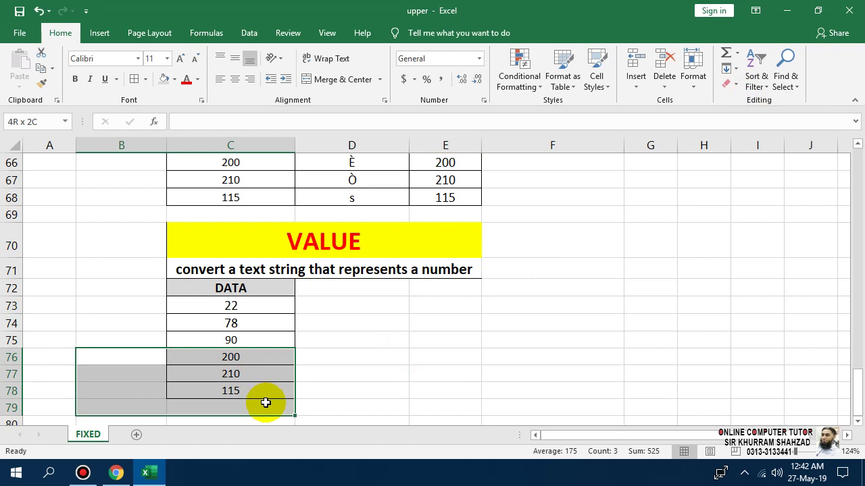
pyautogui.click(737, 92)
pyautogui.click(746, 100)
pyautogui.click(283, 357)
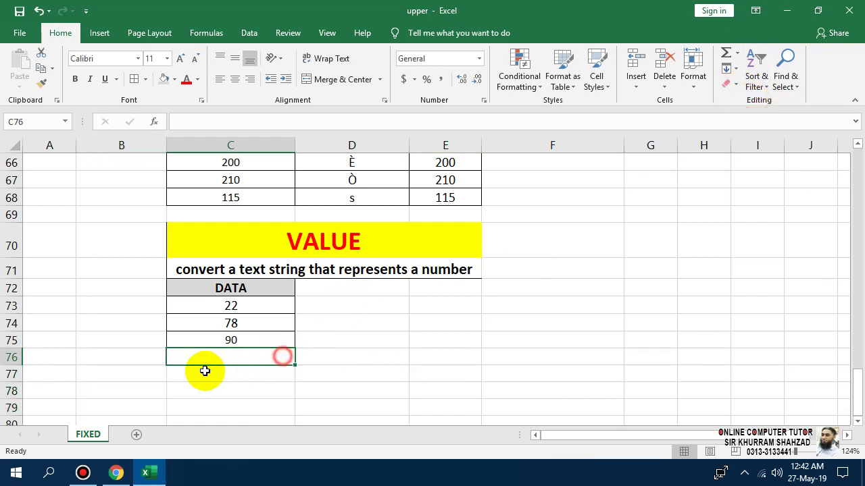
pyautogui.click(139, 354)
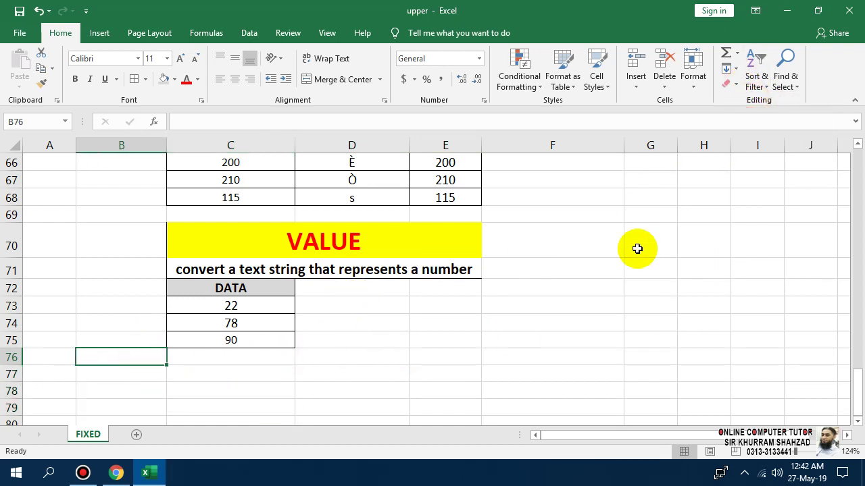
# - Enter the DATA values 50, 50 and 100 in C73:C75
pyautogui.press('Right')
pyautogui.press('Up')
pyautogui.press('Up')
pyautogui.press('Up')
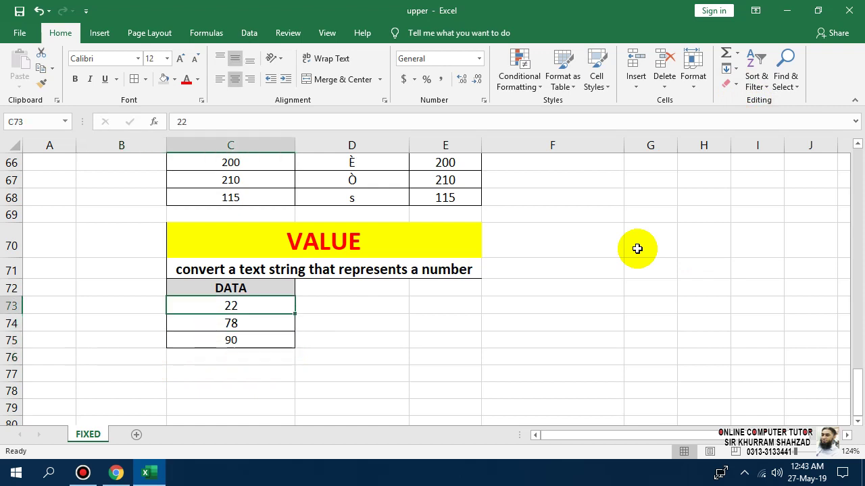
pyautogui.write('50')
pyautogui.press('Return')
pyautogui.write('50')
pyautogui.press('Return')
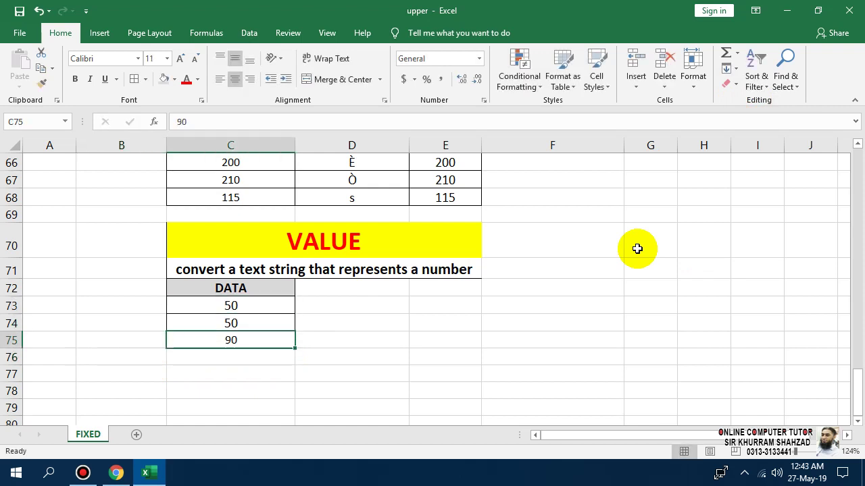
pyautogui.write('1')
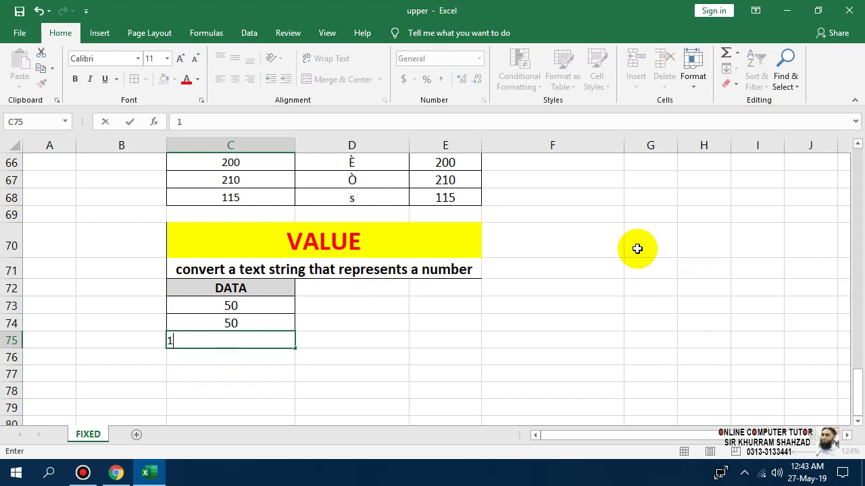
pyautogui.write('00')
pyautogui.press('Return')
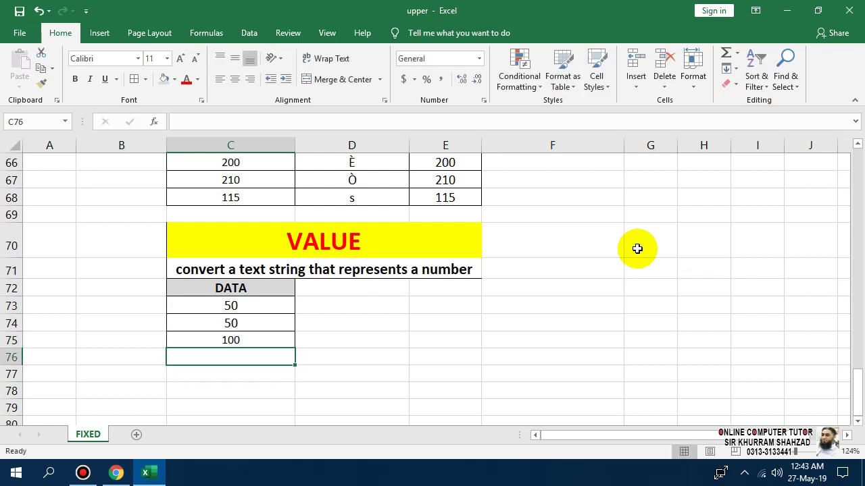
# - Prefix the 100 in C75 with an apostrophe so it is stored as text
pyautogui.press('Return')
pyautogui.press('Up')
pyautogui.press('Up')
pyautogui.press('F2')
pyautogui.press('Left')
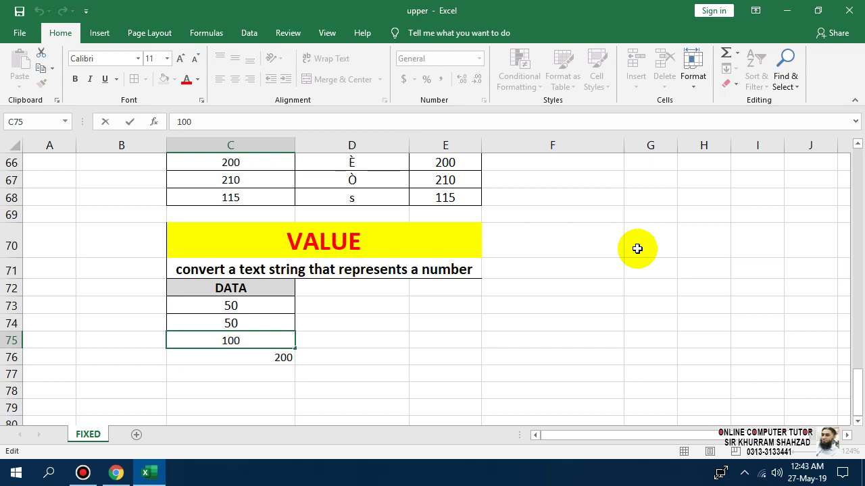
pyautogui.write("'")
pyautogui.press('Return')
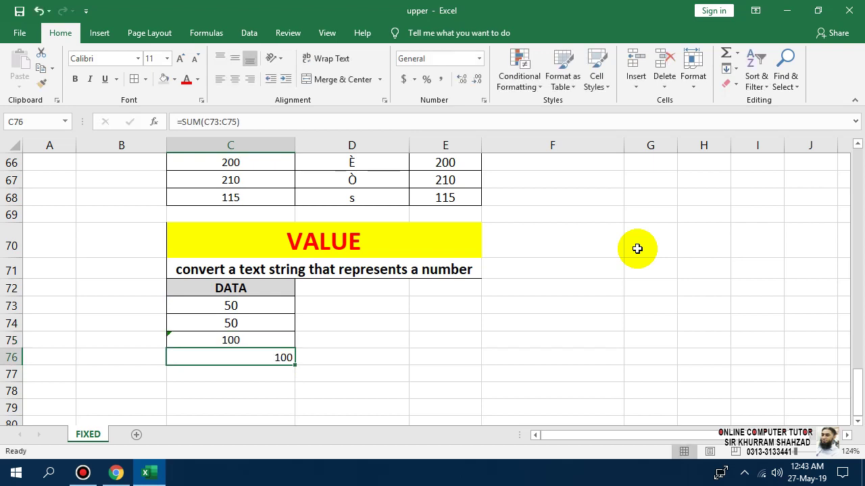
pyautogui.press('Up')
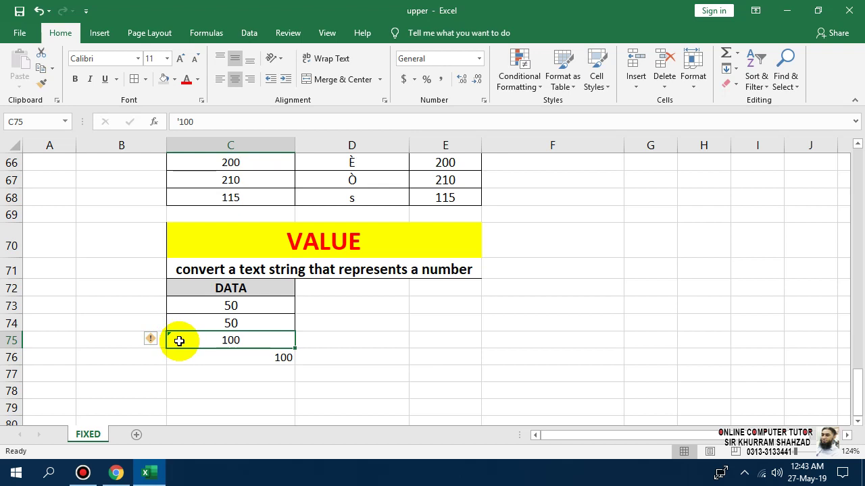
pyautogui.doubleClick(179, 342)
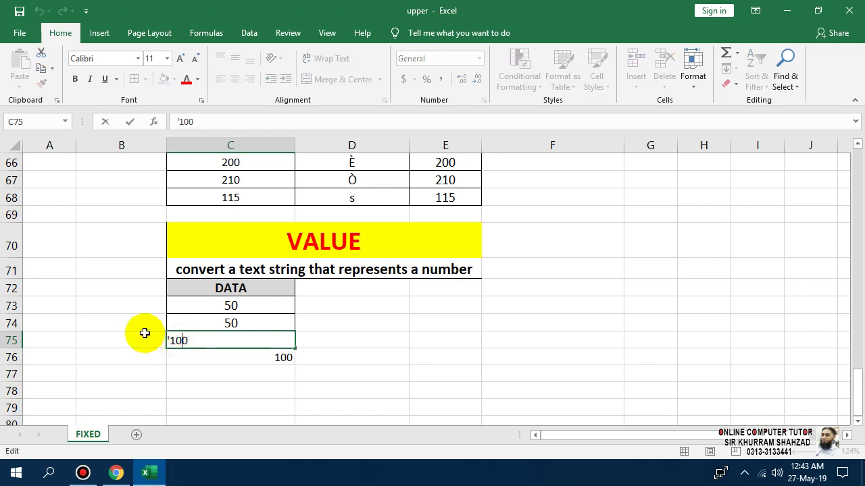
pyautogui.click(288, 377)
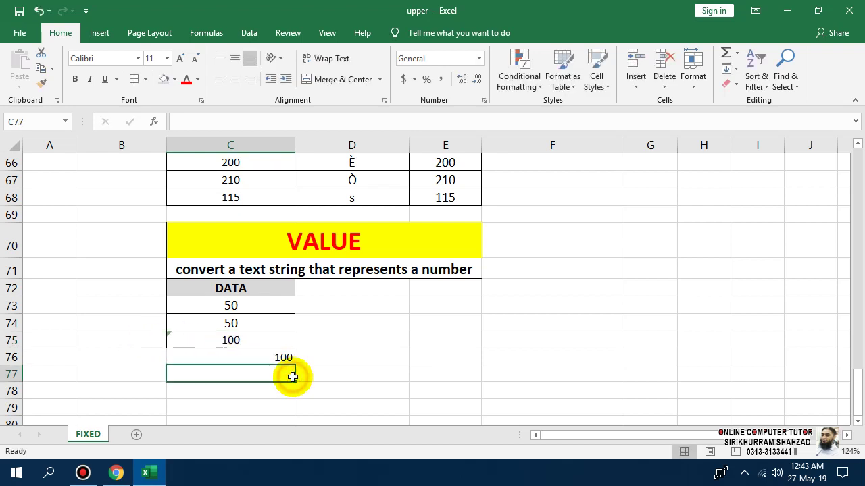
# - Centre the C76 SUM total and copy it across into D76
pyautogui.click(226, 354)
pyautogui.click(236, 79)
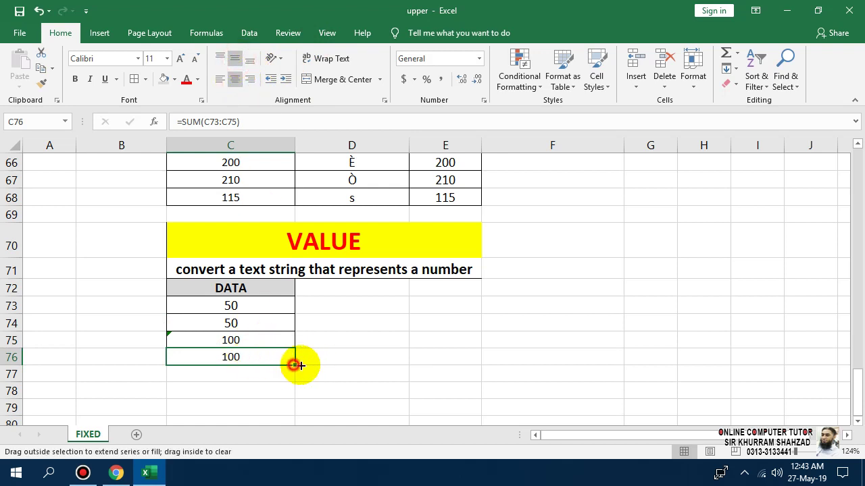
pyautogui.moveTo(295, 365); pyautogui.dragTo(357, 363)
# - Enter =VALUE(C73) in D73, accept Excel's correction, and fill it down to D75 so D76 reads 200
pyautogui.doubleClick(357, 363)
pyautogui.press('Escape')
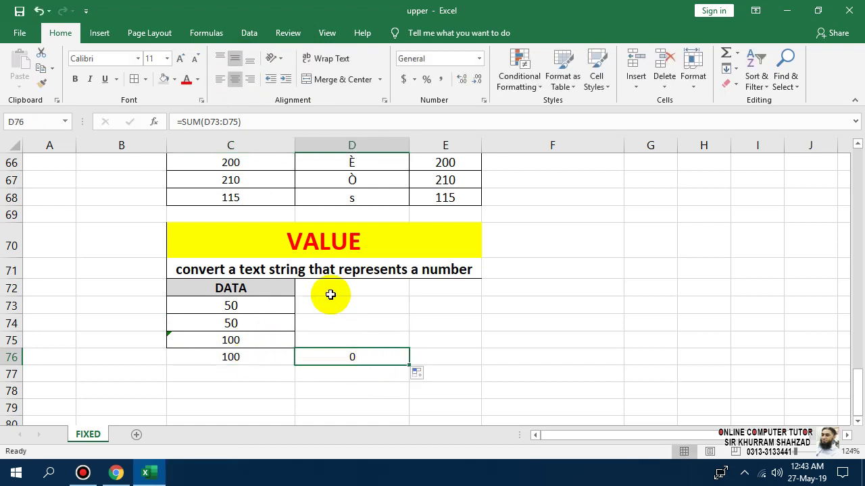
pyautogui.click(329, 302)
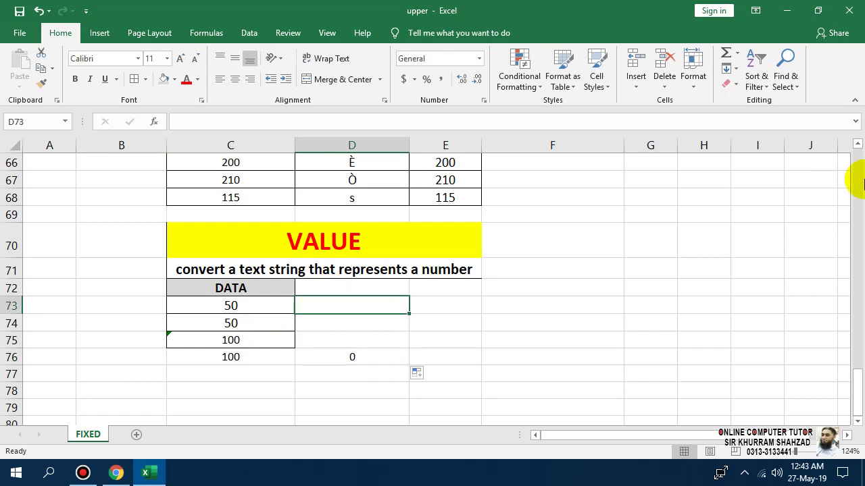
pyautogui.write('=value')
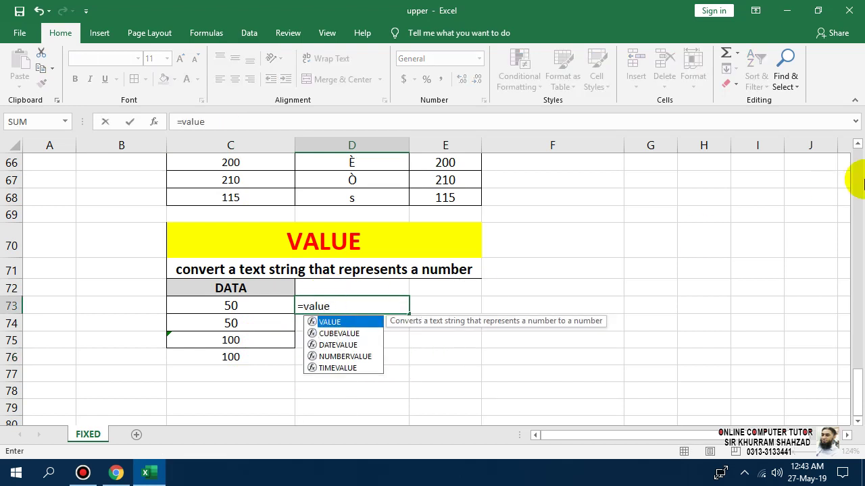
pyautogui.press('Tab')
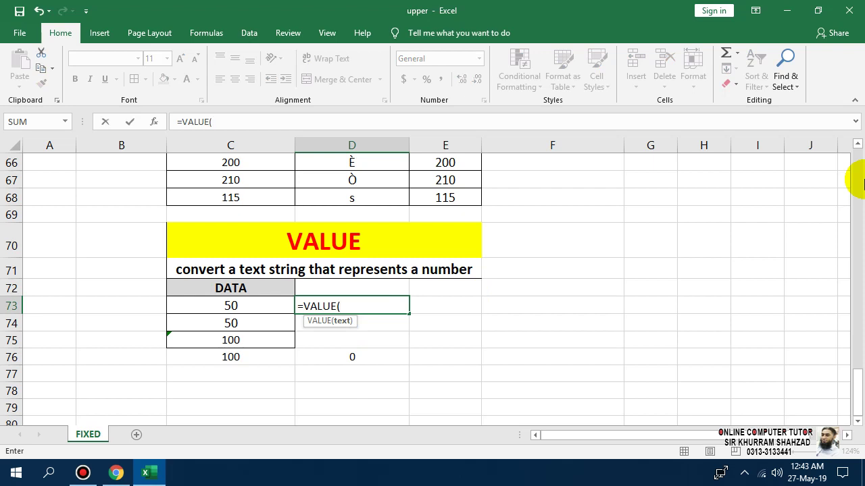
pyautogui.press('Left')
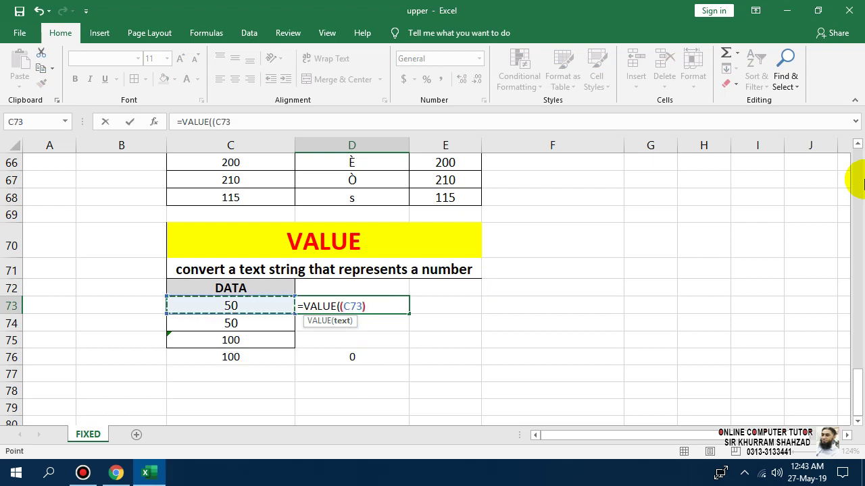
pyautogui.press('Return')
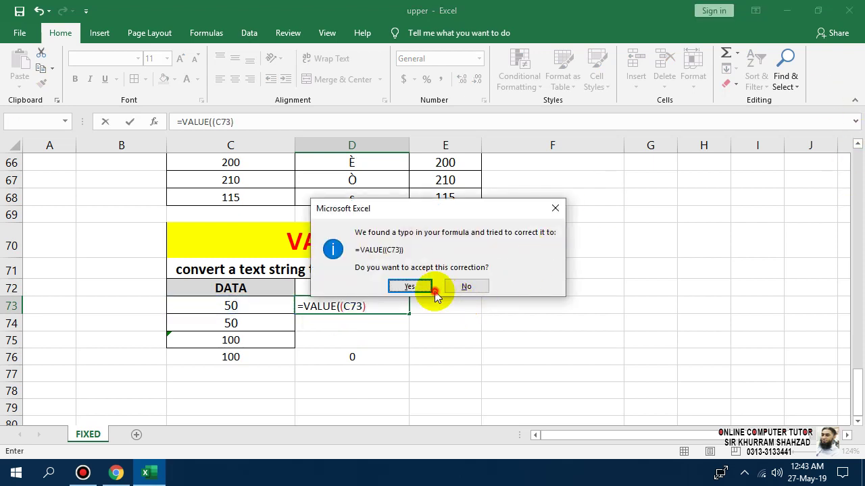
pyautogui.click(425, 286)
pyautogui.click(400, 305)
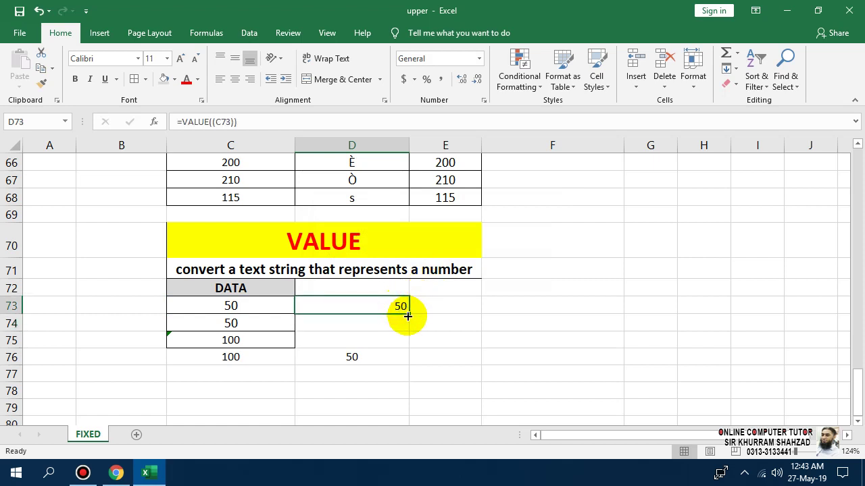
pyautogui.moveTo(409, 315); pyautogui.dragTo(407, 343)
pyautogui.click(356, 361)
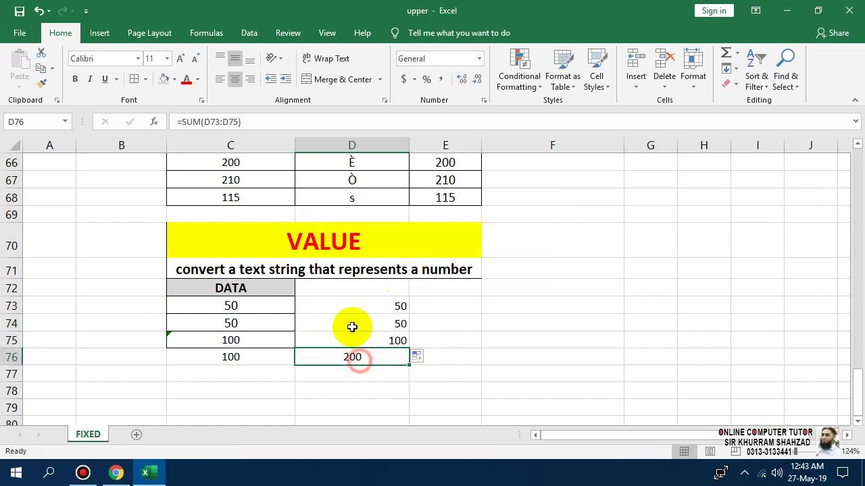
pyautogui.moveTo(366, 309); pyautogui.dragTo(235, 356)
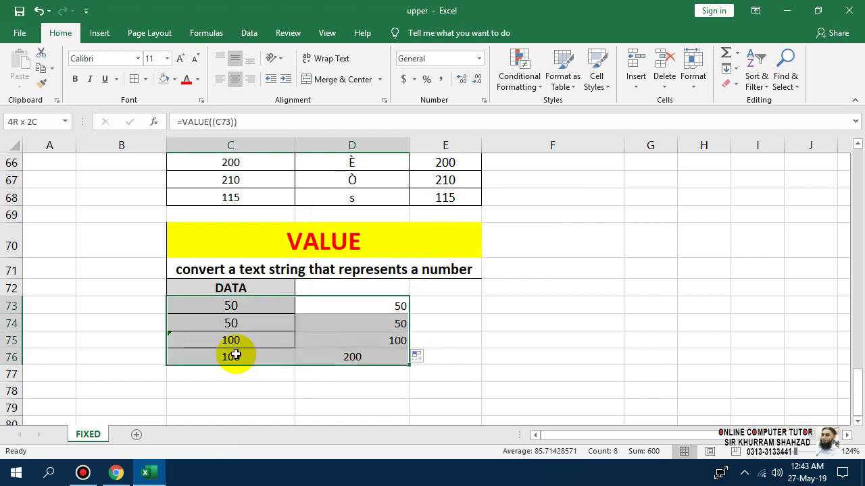
# - Centre the DATA and VALUE results and add all borders to C73:D76
pyautogui.click(233, 79)
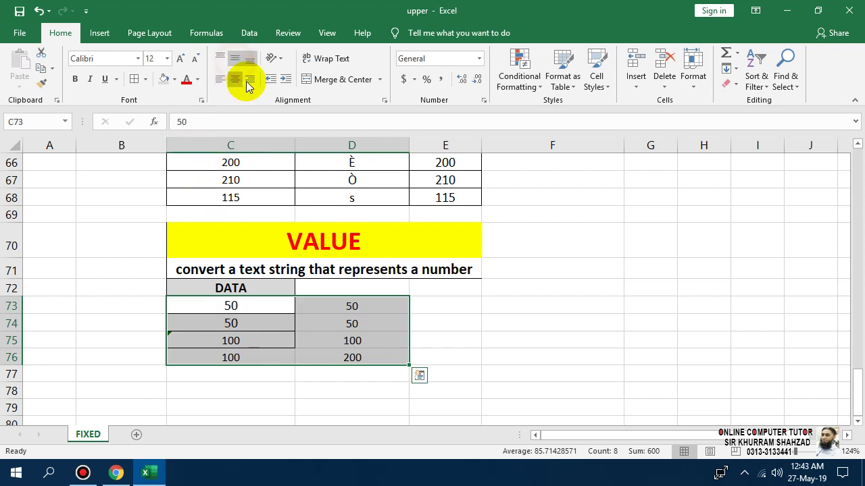
pyautogui.click(338, 305)
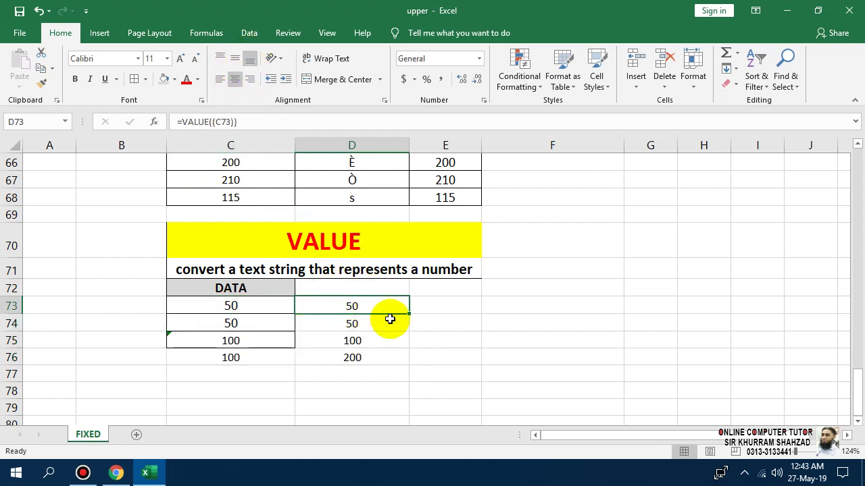
pyautogui.moveTo(390, 319); pyautogui.dragTo(232, 354)
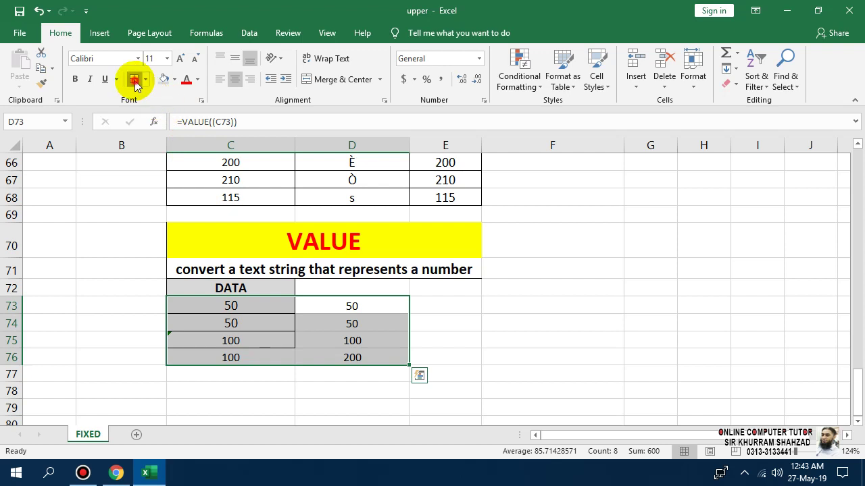
pyautogui.click(355, 358)
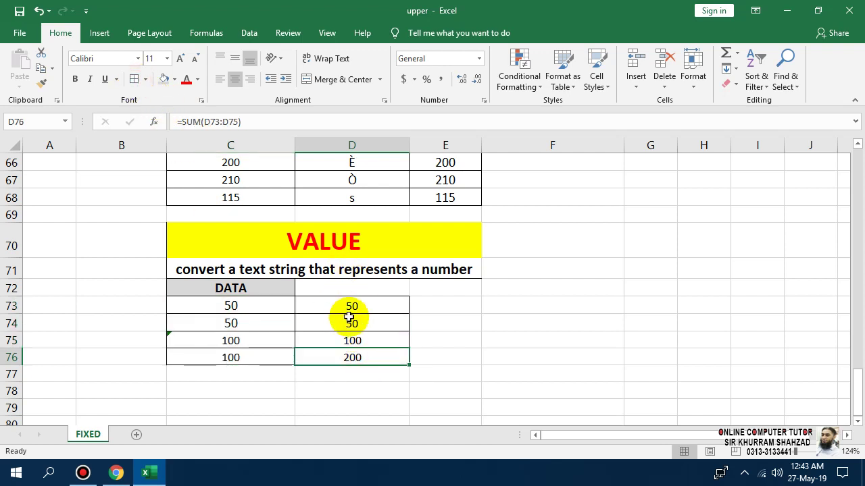
# - Review the VALUE formulas and the text-stored 100, then enlarge the title row height
pyautogui.doubleClick(341, 327)
pyautogui.press('Escape')
pyautogui.click(263, 353)
pyautogui.click(253, 343)
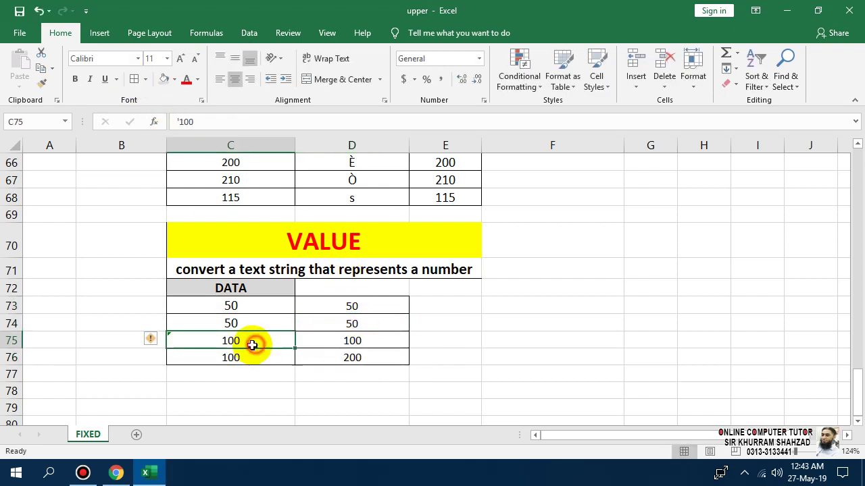
pyautogui.doubleClick(253, 344)
pyautogui.press('Escape')
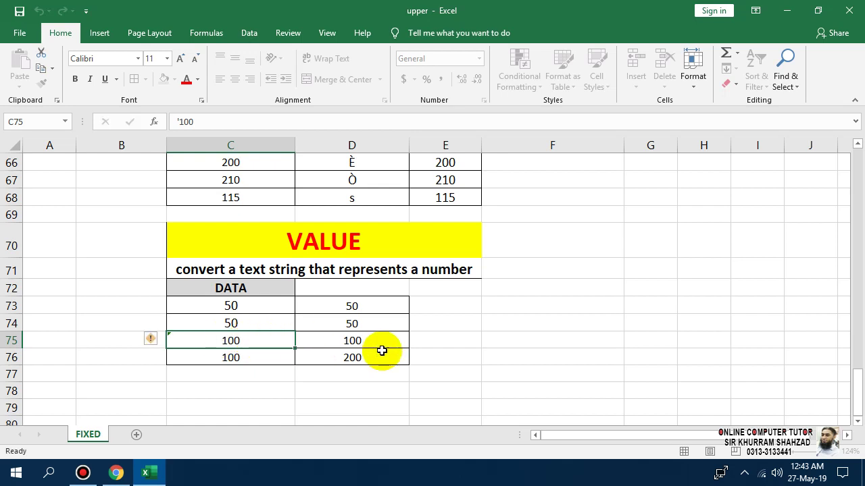
pyautogui.click(383, 339)
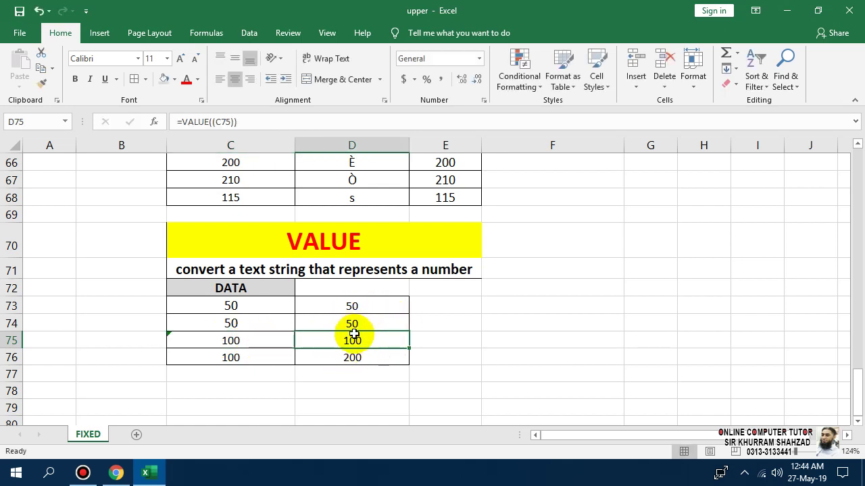
pyautogui.click(375, 357)
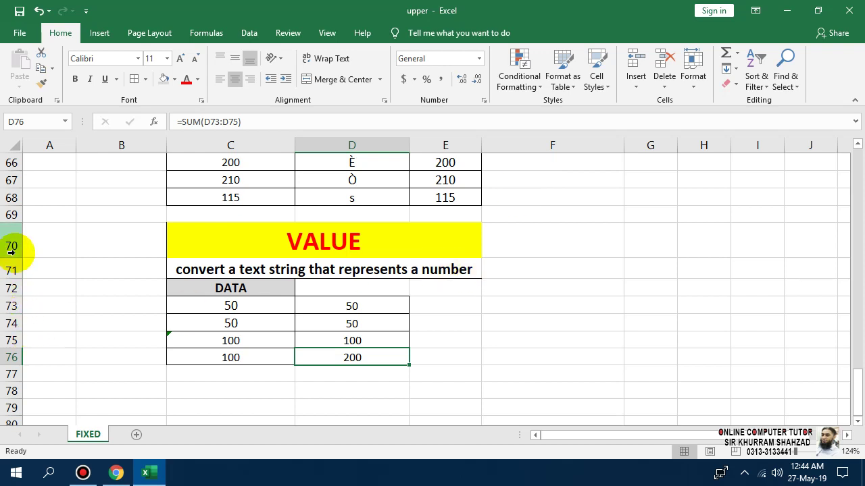
pyautogui.moveTo(15, 257); pyautogui.dragTo(13, 302)
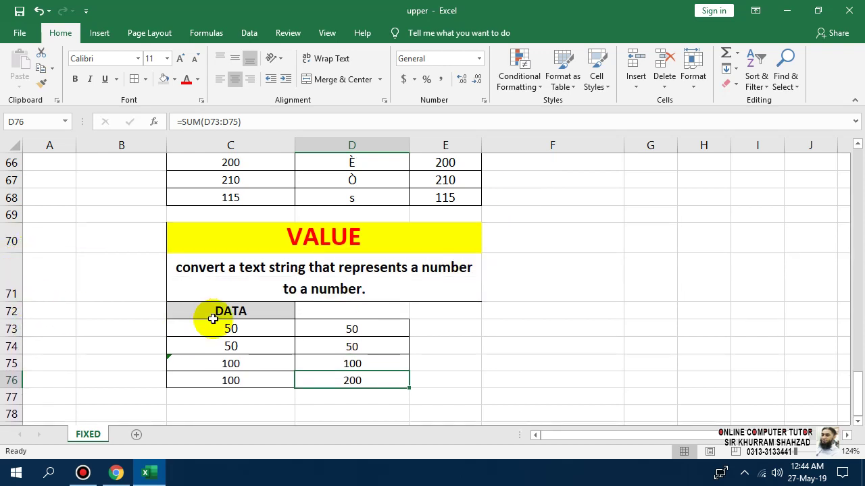